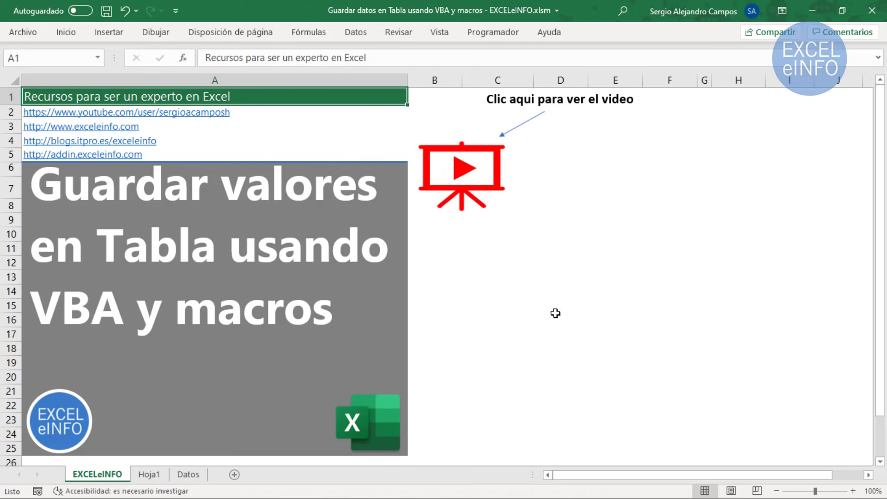
# Move from the EXCELeINFO sheet to the Hoja1 sheet with the data-entry form
pyautogui.hotkey('ctrl', 'pagedown')
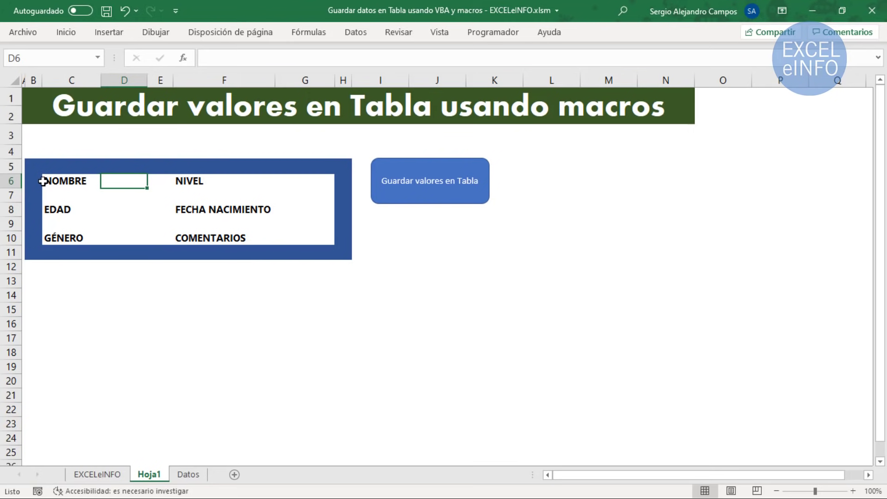
# Review the GÉNERO cell D10's validation list (M,F) and close it unchanged
pyautogui.click(111, 211)
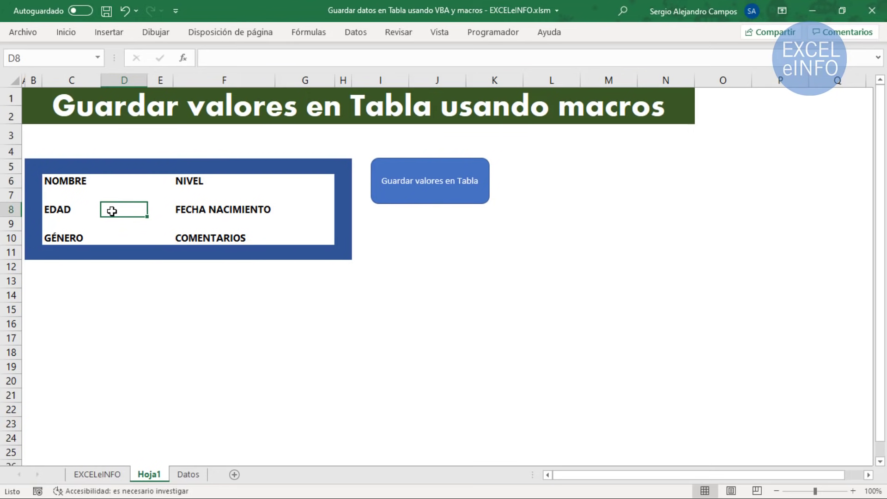
pyautogui.click(131, 237)
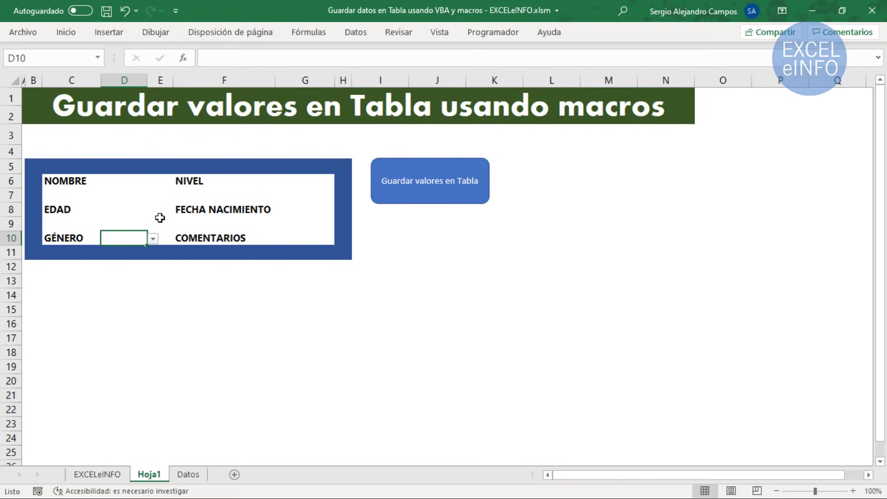
pyautogui.click(363, 33)
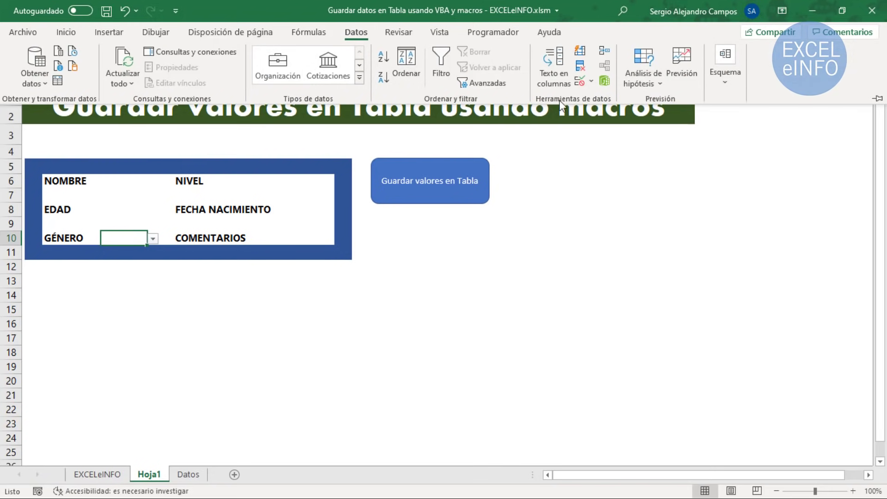
pyautogui.click(580, 83)
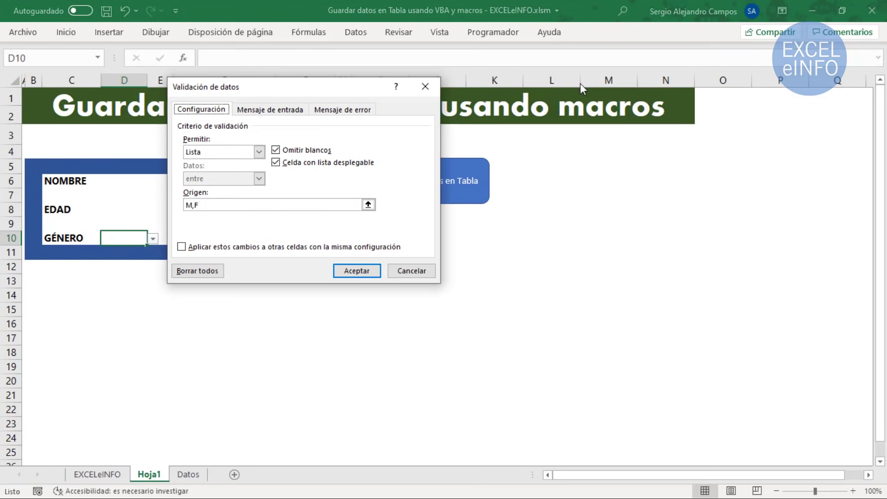
pyautogui.click(230, 205)
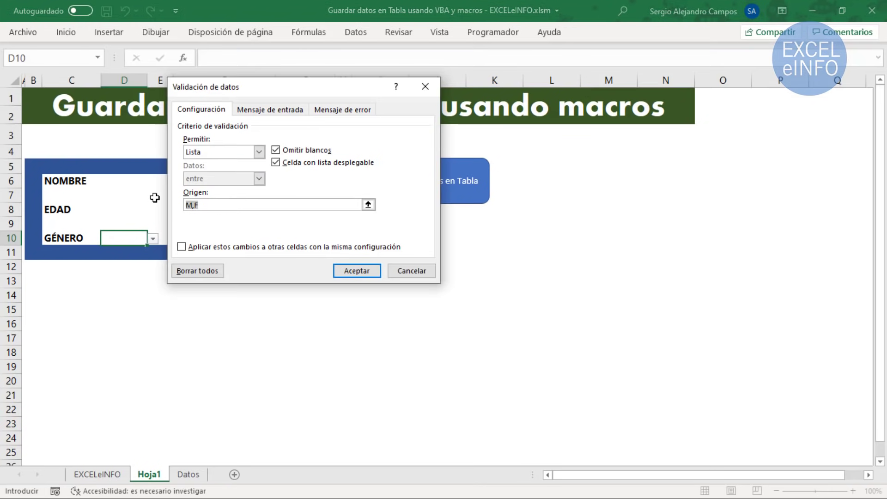
pyautogui.press('Return')
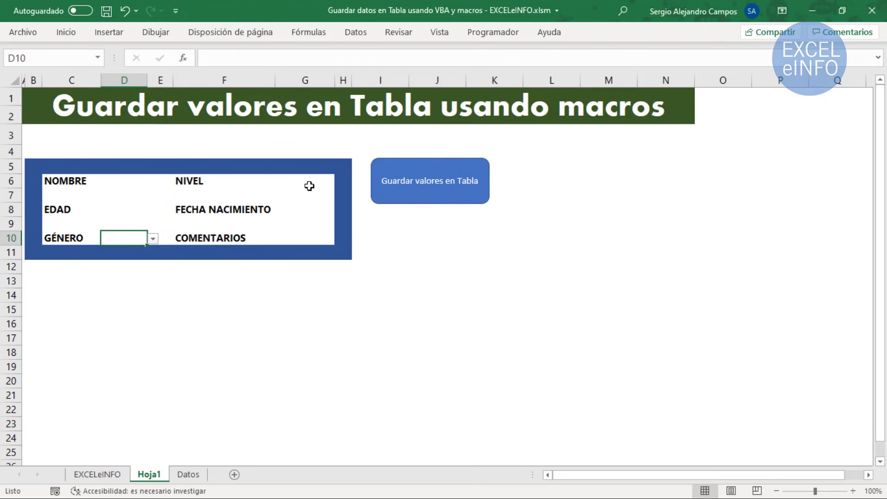
# Review the NIVEL cell G6's validation list (BÁSICO, INTERMEDIO, AVANZADO) and close it unchanged
pyautogui.click(309, 184)
pyautogui.click(356, 31)
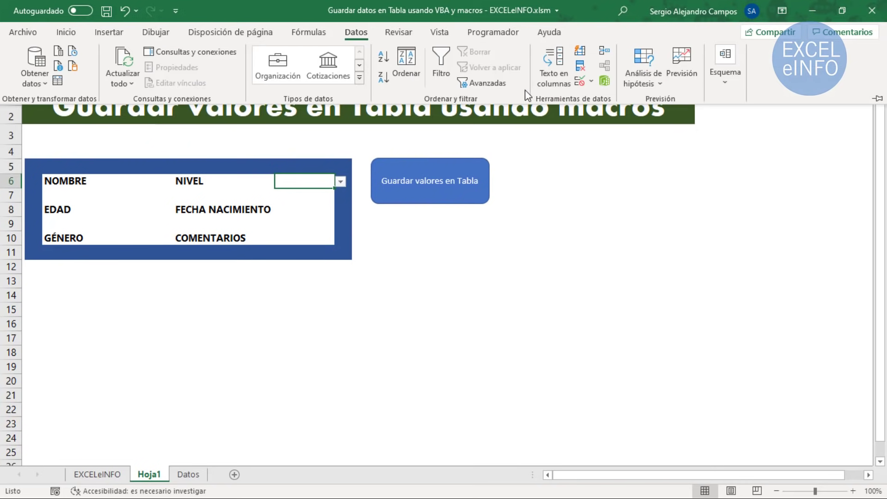
pyautogui.click(582, 86)
pyautogui.hotkey('alt', 'a')
pyautogui.press('v')
pyautogui.press('v')
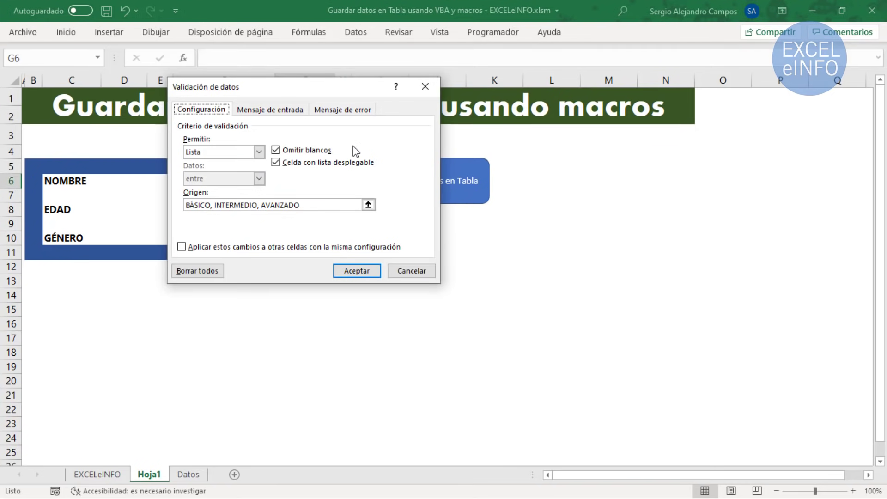
pyautogui.moveTo(305, 204); pyautogui.dragTo(183, 205)
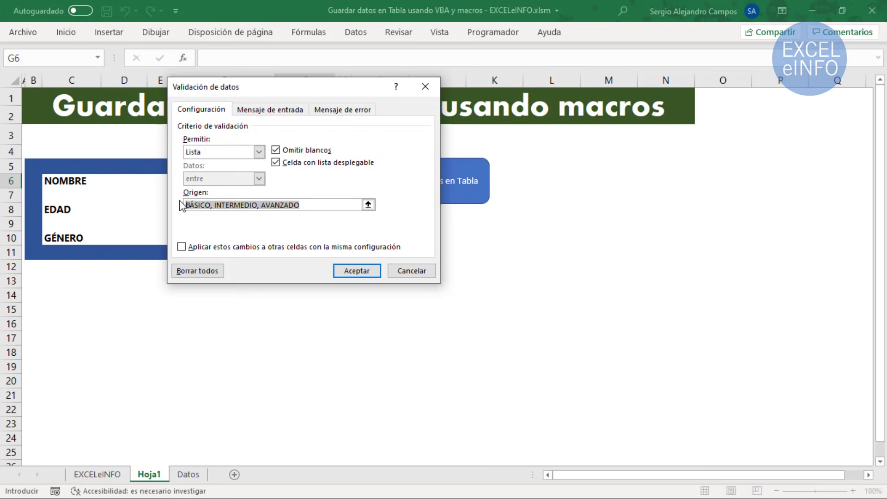
pyautogui.press('Return')
# Check the FECHA NACIMIENTO and COMENTARIOS cells and the Guardar valores en Tabla button, then go to Datos
pyautogui.click(295, 210)
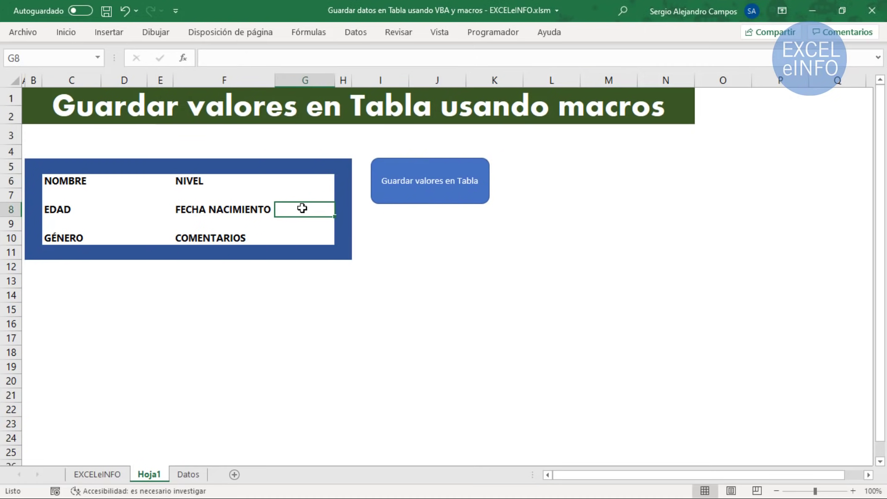
pyautogui.click(290, 235)
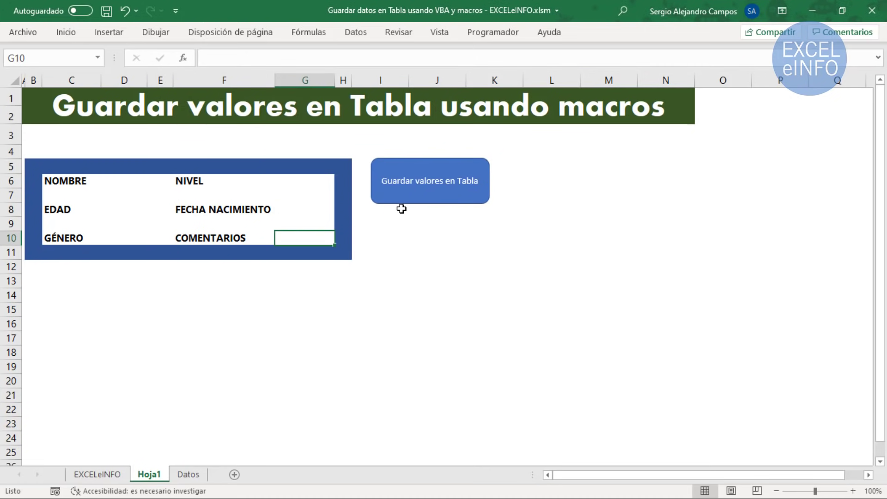
pyautogui.keyDown('ctrl'); pyautogui.click(439, 185); pyautogui.keyUp('ctrl')
pyautogui.click(437, 229)
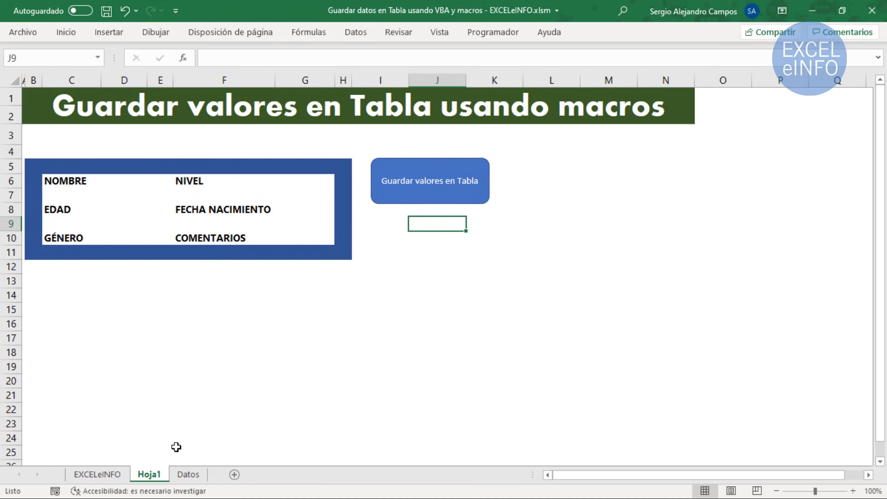
pyautogui.click(185, 474)
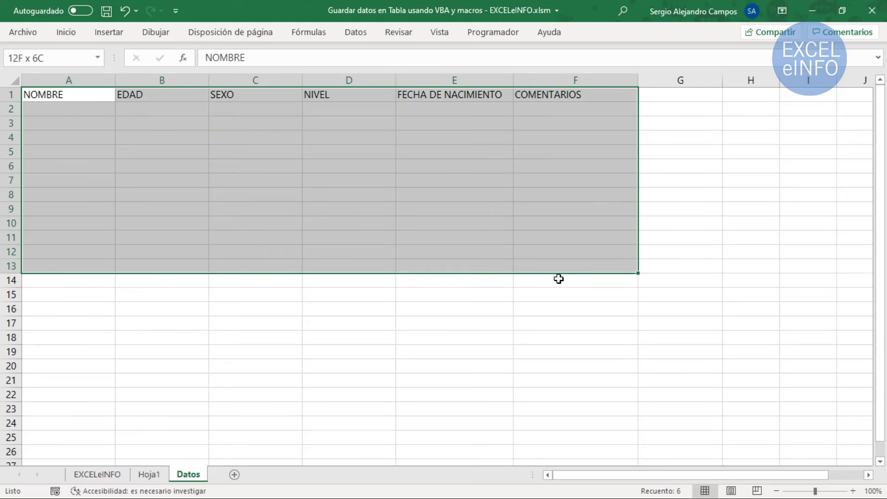
# Turn the header row A1:F1 (NOMBRE to COMENTARIOS) into a table with headers using Ctrl+T
pyautogui.moveTo(108, 93); pyautogui.dragTo(577, 296)
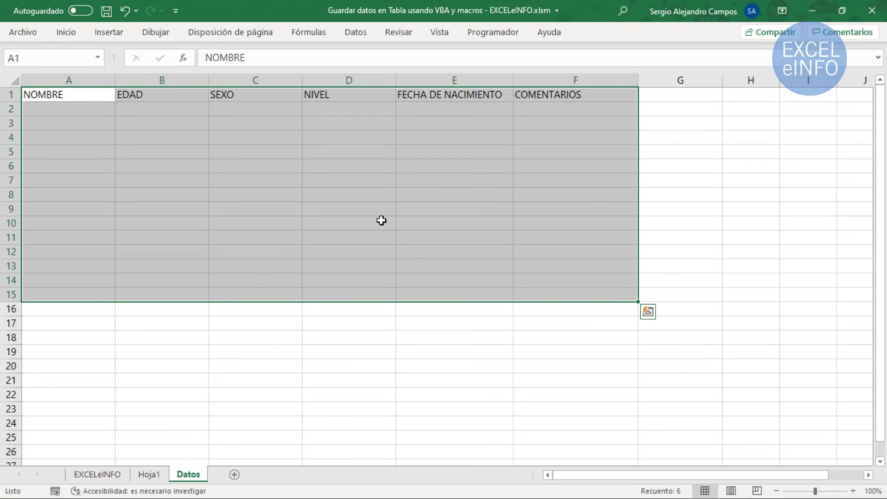
pyautogui.click(109, 95)
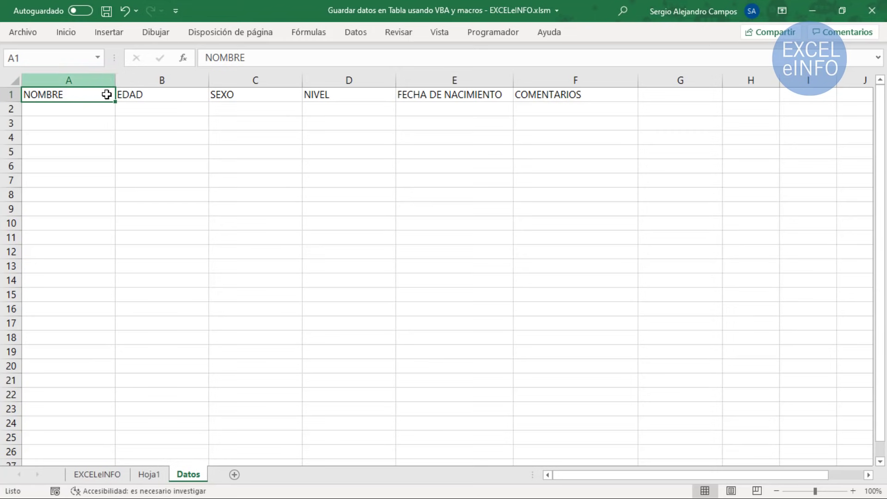
pyautogui.moveTo(108, 94); pyautogui.dragTo(563, 97)
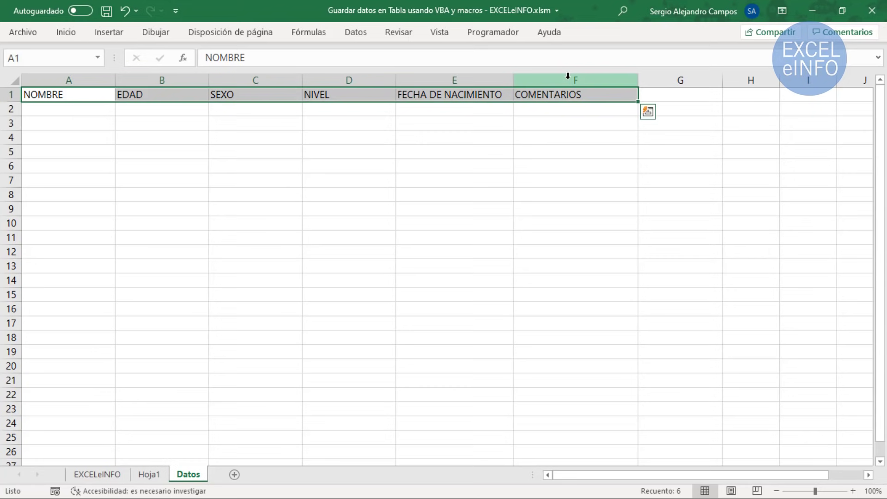
pyautogui.click(91, 93)
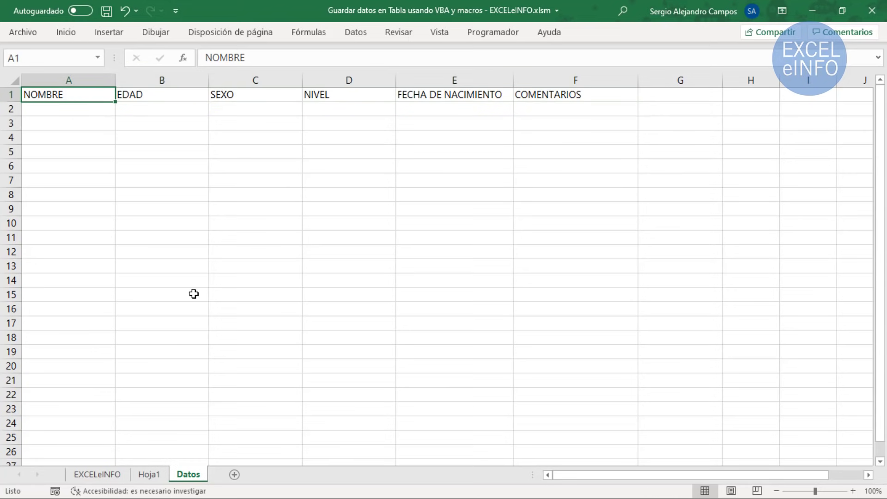
pyautogui.hotkey('ctrl', 't')
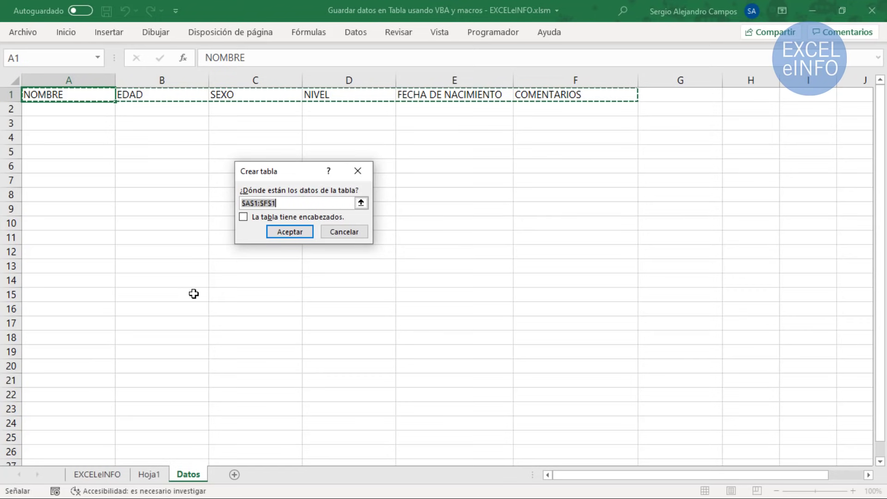
pyautogui.click(292, 219)
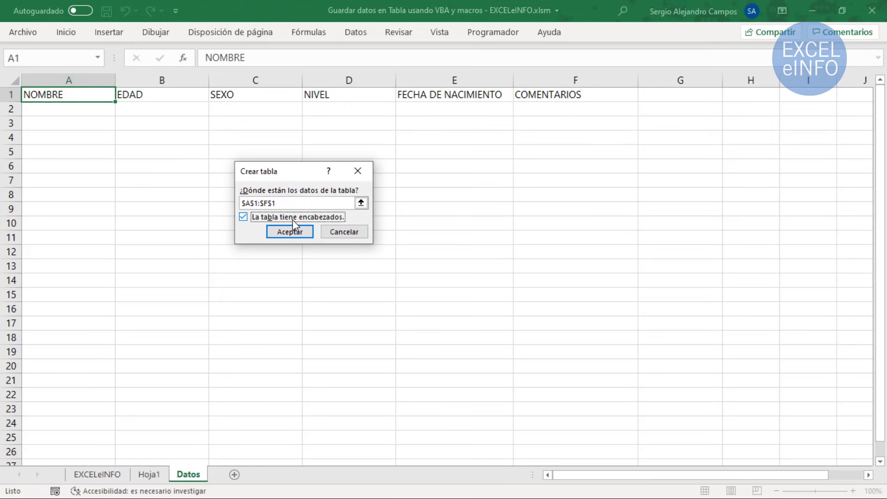
pyautogui.click(289, 231)
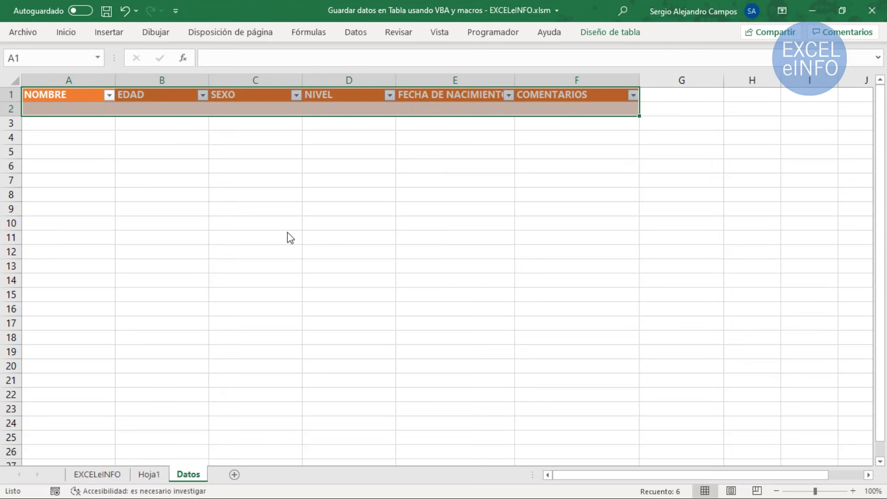
# Move the table so its header row starts at cell B4
pyautogui.hotkey('ctrl', 'c')
pyautogui.press('Right')
pyautogui.press('Down')
pyautogui.press('Down')
pyautogui.press('Down')
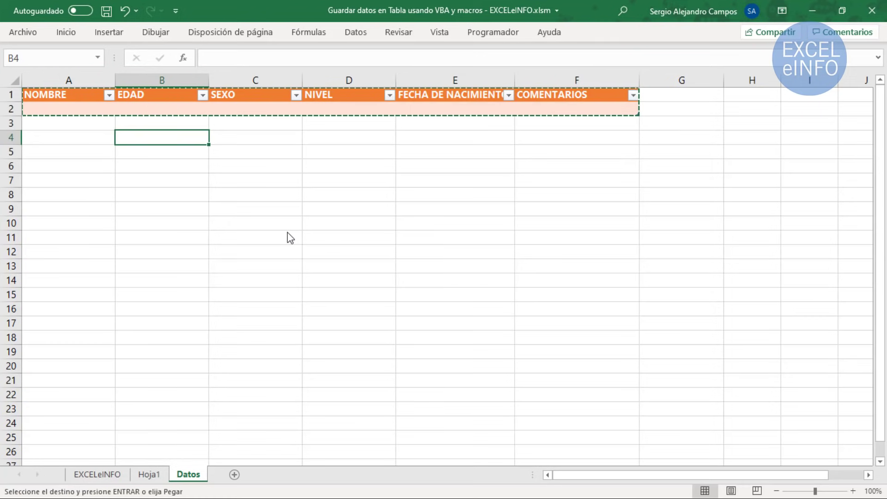
pyautogui.hotkey('ctrl', 'v')
pyautogui.press('Left')
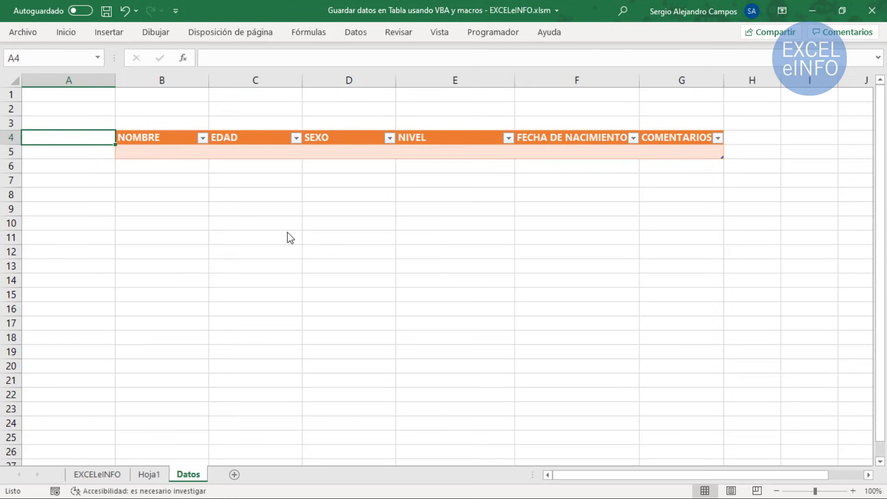
pyautogui.press('Right')
pyautogui.press('Down')
pyautogui.hotkey('shift', 'Right')
pyautogui.hotkey('shift', 'Right')
pyautogui.hotkey('shift', 'Right')
pyautogui.hotkey('shift', 'Right')
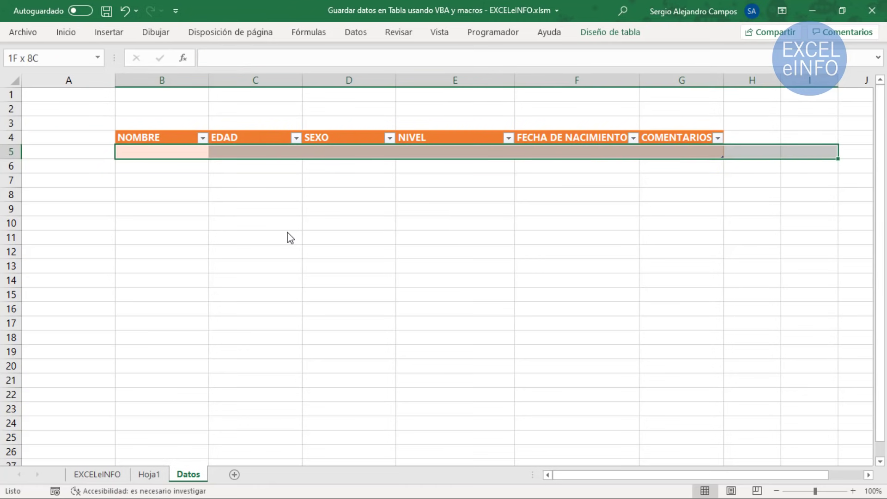
pyautogui.hotkey('shift', 'Left')
pyautogui.hotkey('shift', 'Left')
pyautogui.hotkey('shift', 'Left')
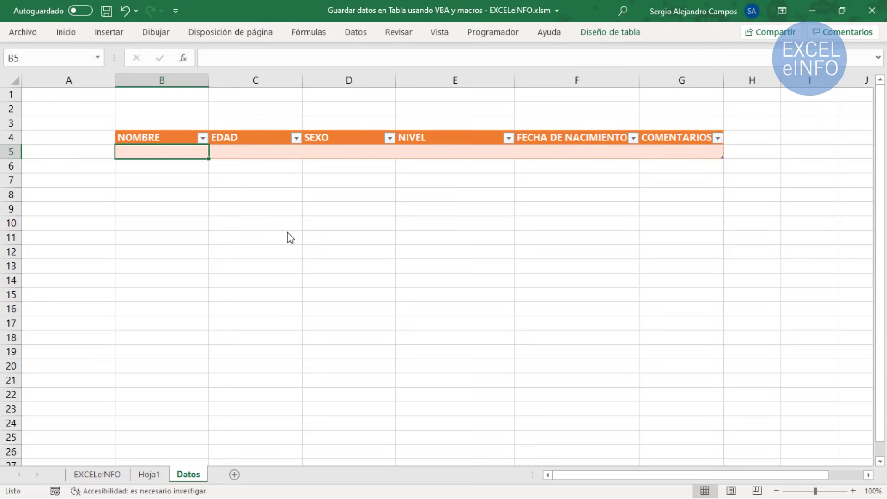
# Select the empty area above and left of the table starting from A1
pyautogui.press('Left')
pyautogui.press('Up')
pyautogui.press('Up')
pyautogui.press('Up')
pyautogui.press('Up')
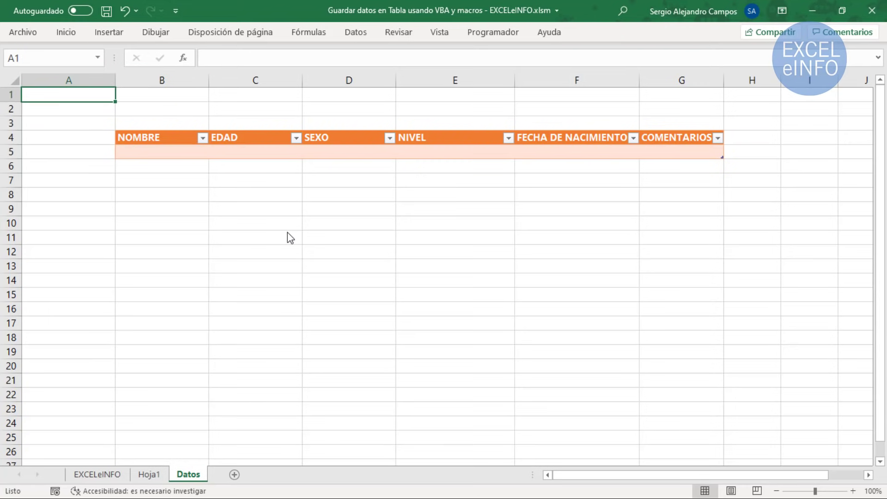
pyautogui.hotkey('shift', 'Right')
pyautogui.hotkey('shift', 'Down')
pyautogui.hotkey('shift', 'Right')
pyautogui.hotkey('shift', 'Right')
pyautogui.hotkey('shift', 'Right')
pyautogui.hotkey('shift', 'Down')
pyautogui.hotkey('shift', 'Down')
pyautogui.hotkey('shift', 'Down')
pyautogui.hotkey('shift', 'Down')
pyautogui.hotkey('shift', 'Left')
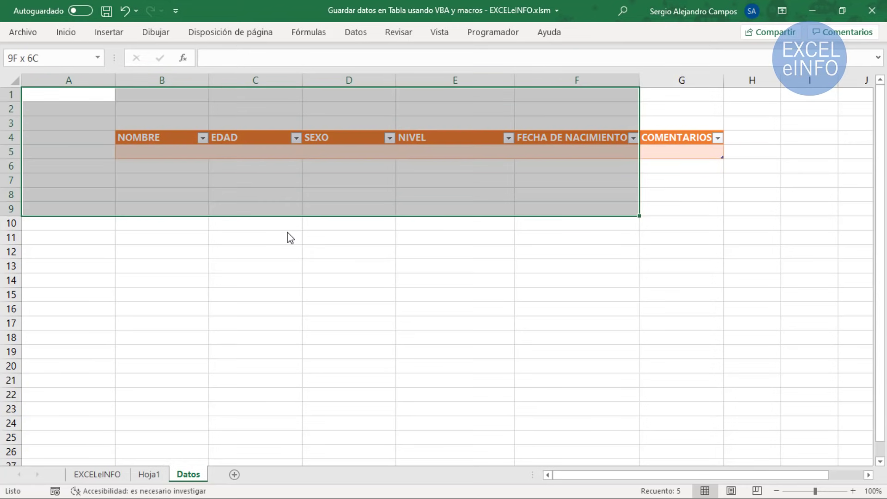
pyautogui.press('Up')
pyautogui.press('Right')
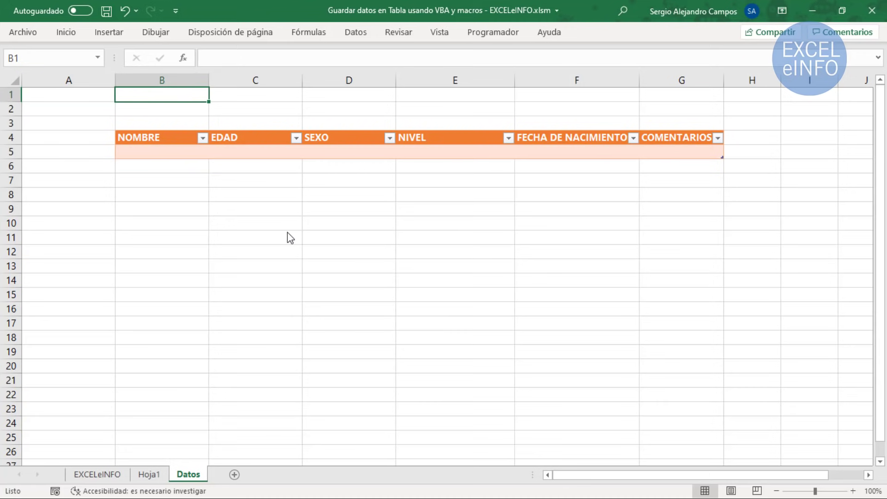
# Select the table B4:G5 and rename it from Tabla3 to TablaDatos
pyautogui.press('Down')
pyautogui.press('Down')
pyautogui.press('Down')
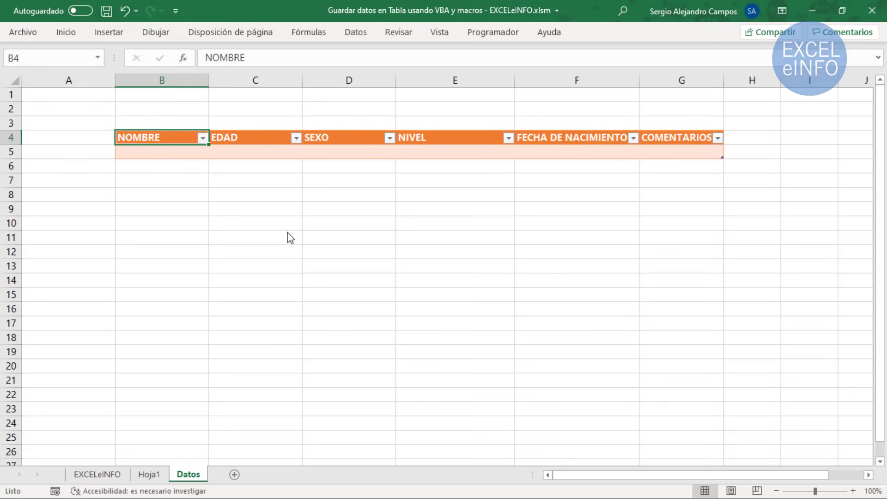
pyautogui.hotkey('shift', 'Right')
pyautogui.hotkey('shift', 'Right')
pyautogui.hotkey('shift', 'Right')
pyautogui.hotkey('shift', 'Right')
pyautogui.hotkey('shift', 'Right')
pyautogui.hotkey('shift', 'Down')
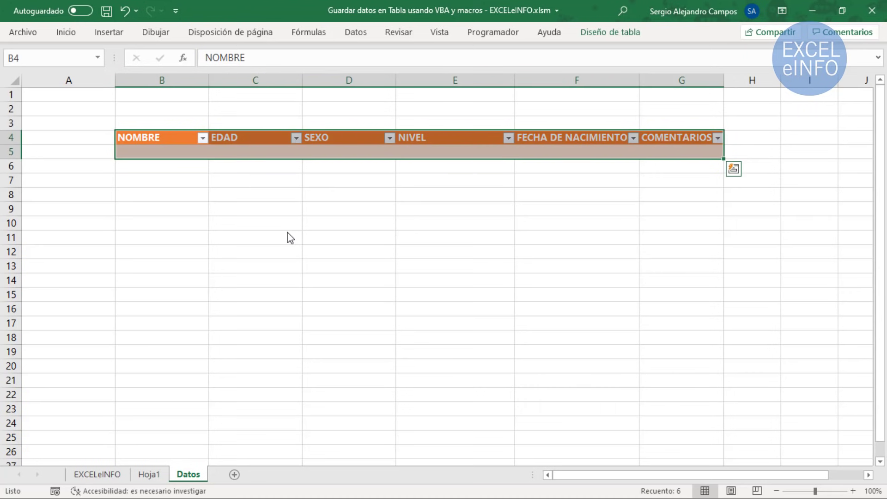
pyautogui.press('Up')
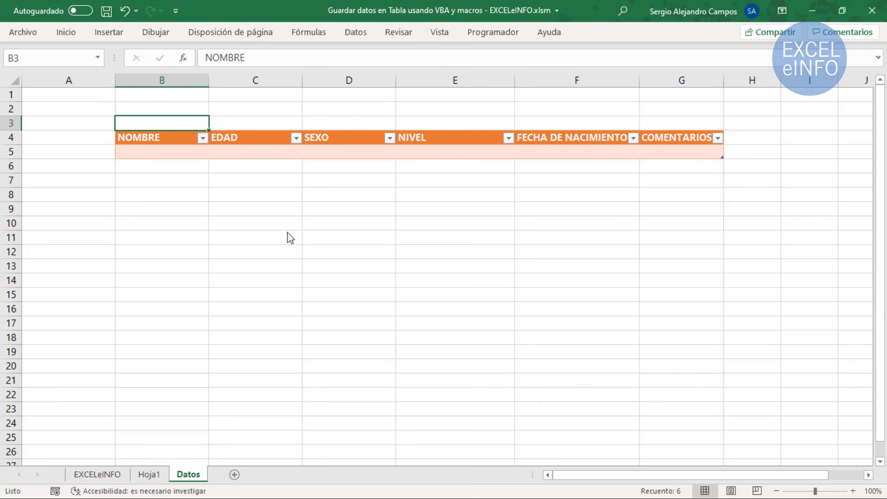
pyautogui.press('Down')
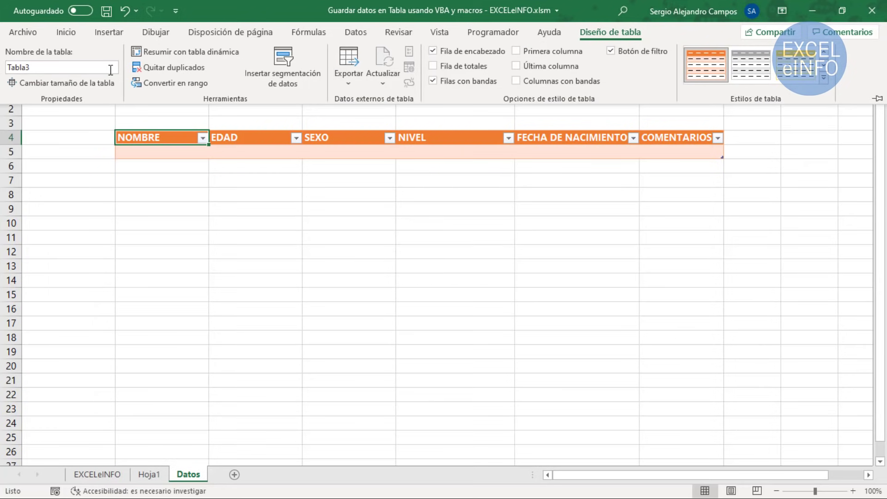
pyautogui.click(94, 67)
pyautogui.write('Ta')
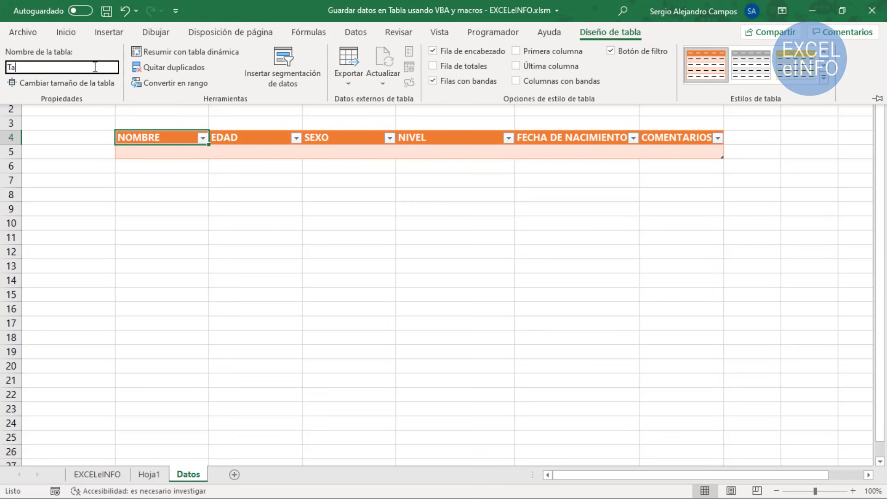
pyautogui.write('blaDatos')
pyautogui.click(155, 125)
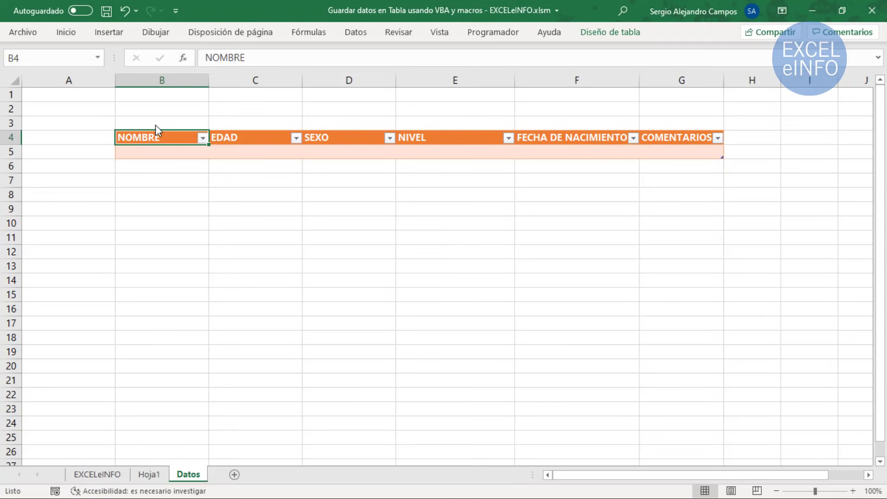
# On Hoja1, enable the Programador tab in Excel options and launch the Visual Basic editor
pyautogui.click(157, 476)
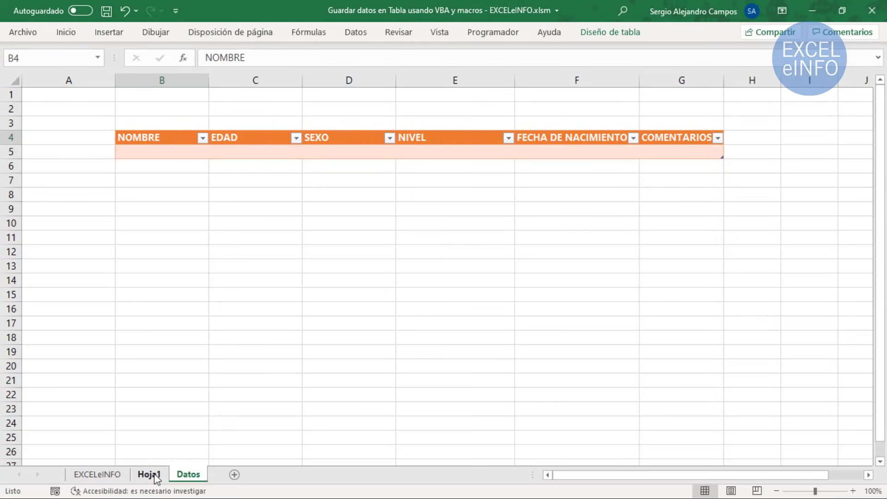
pyautogui.click(505, 39)
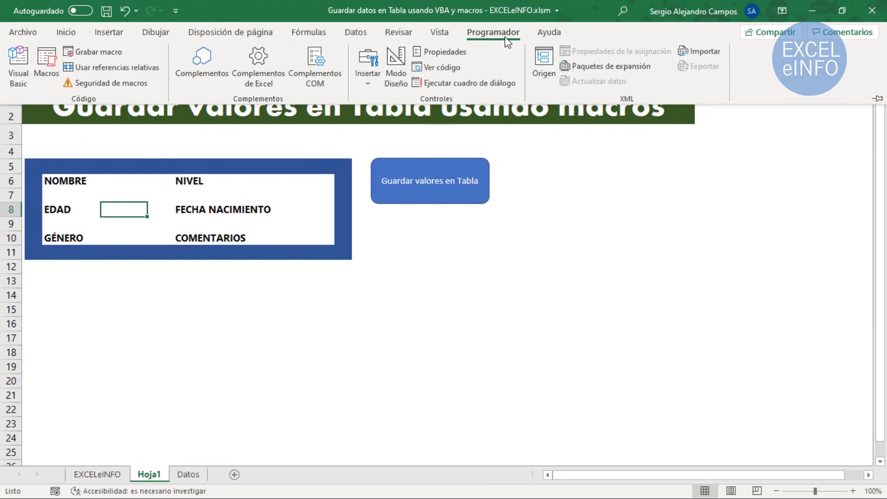
pyautogui.click(508, 38)
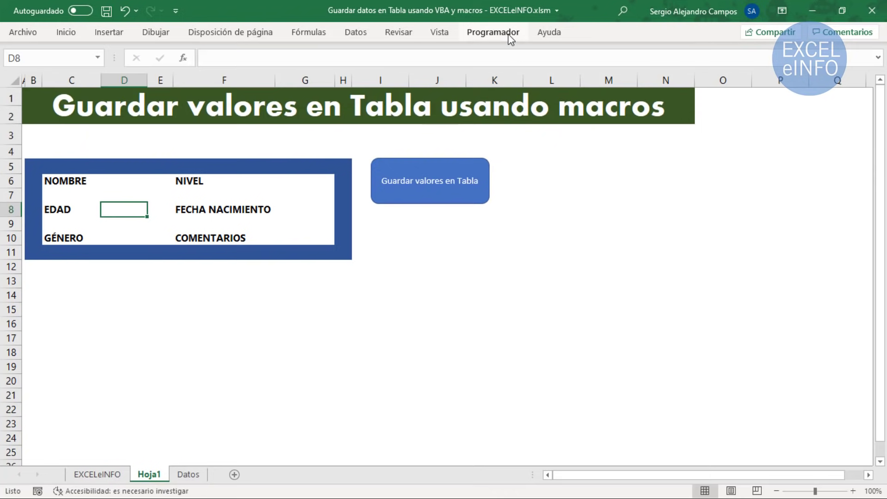
pyautogui.click(23, 33)
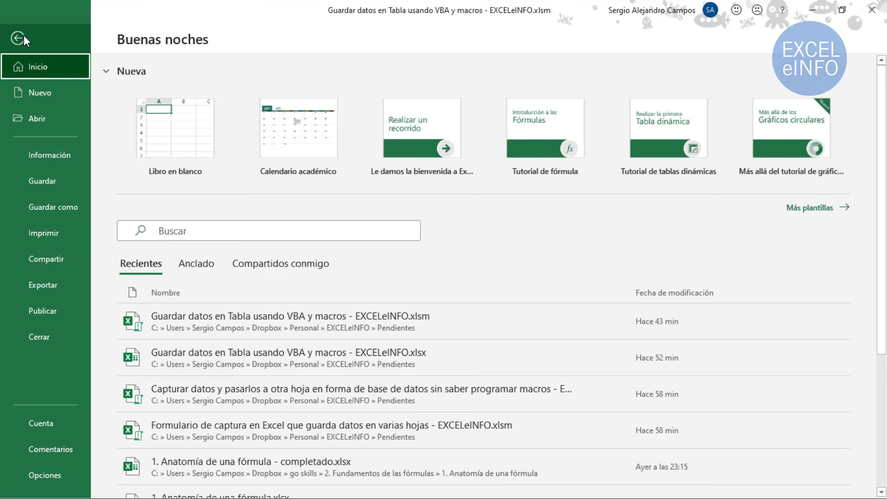
pyautogui.click(55, 471)
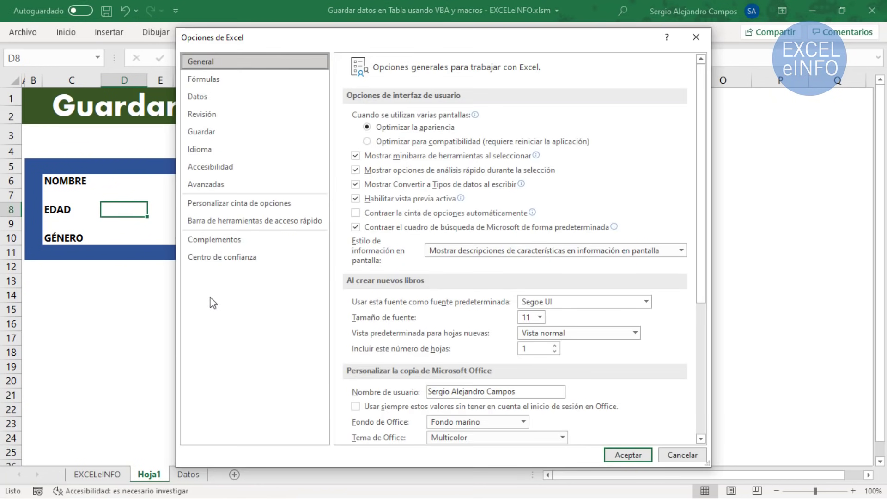
pyautogui.click(276, 203)
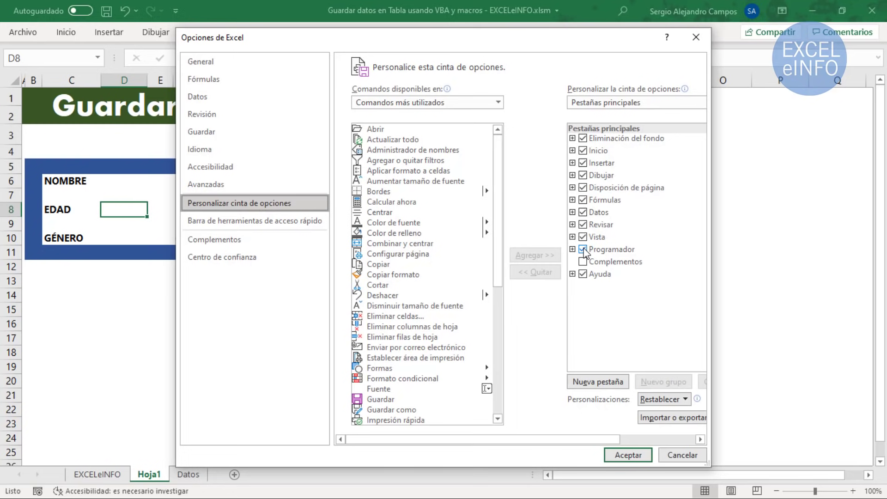
pyautogui.press('Return')
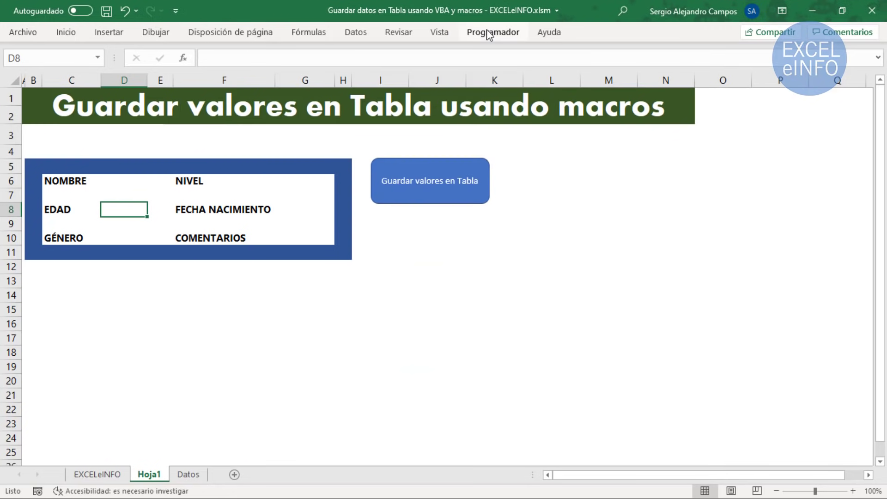
pyautogui.click(486, 29)
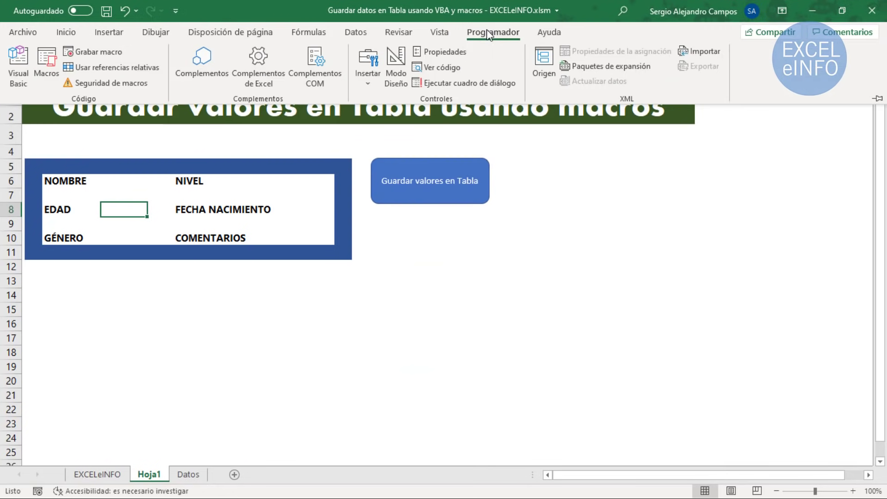
pyautogui.click(21, 73)
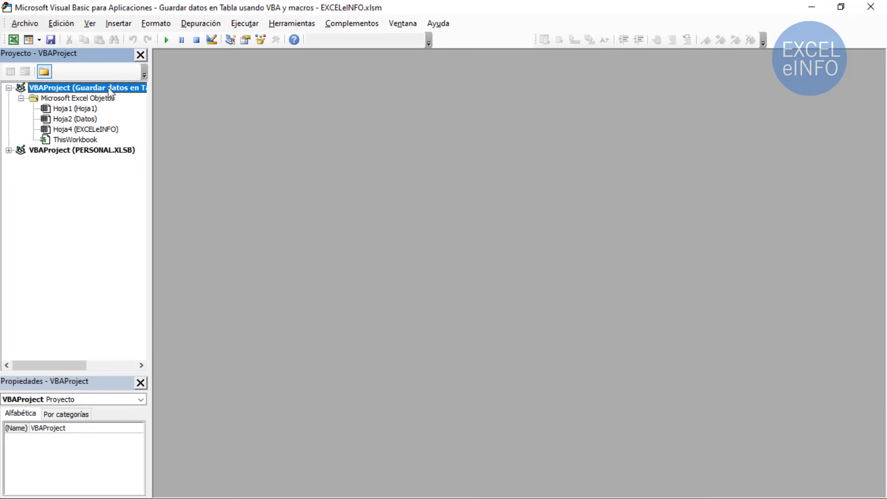
# Insert Módulo1 into the VBA project and tile Excel left and a wider editor right
pyautogui.rightClick(108, 88)
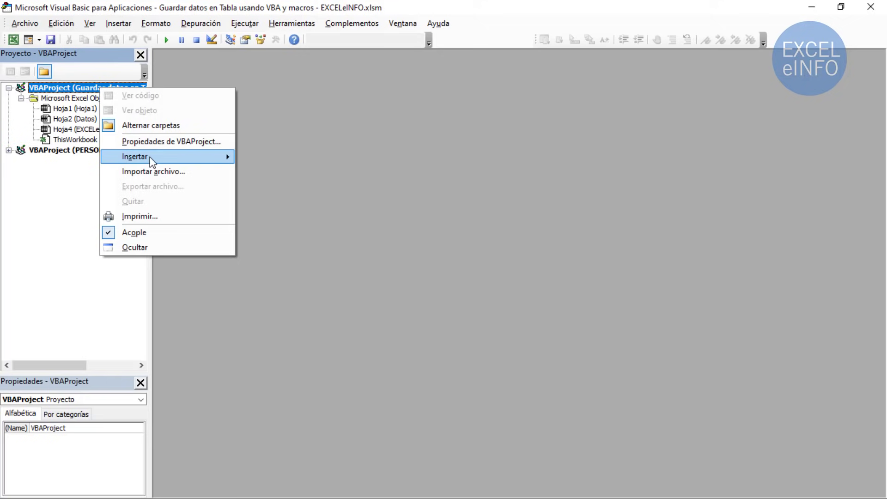
pyautogui.moveTo(135, 156)
pyautogui.click(257, 174)
pyautogui.hotkey('alt', 'Tab')
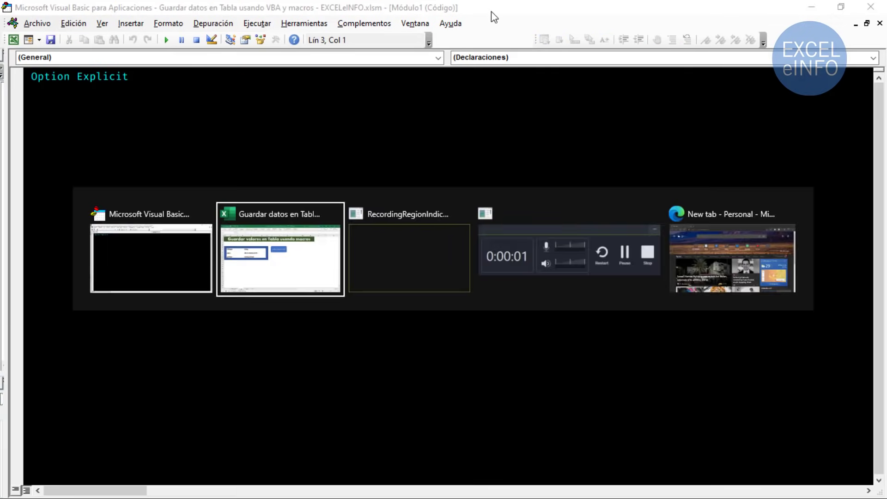
pyautogui.moveTo(586, 12); pyautogui.dragTo(2, 23)
pyautogui.click(574, 182)
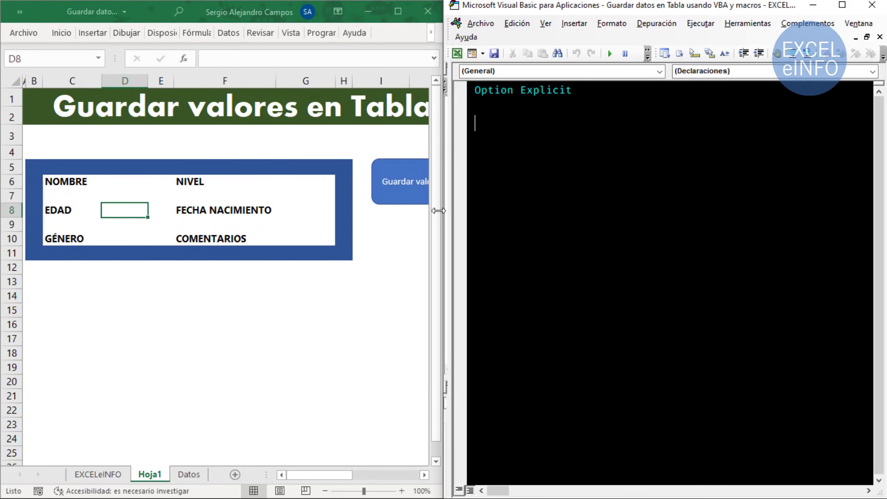
pyautogui.moveTo(438, 210); pyautogui.dragTo(340, 210)
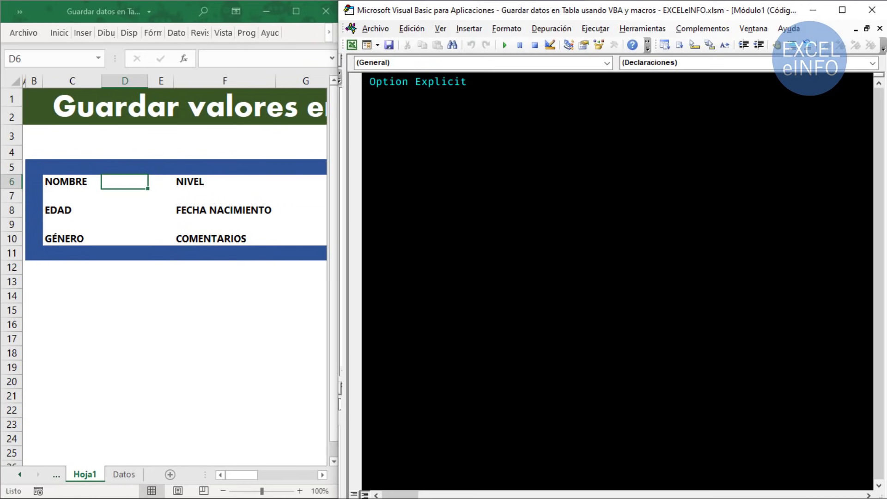
# Create Sub AltaEnTabla and declare HojaDatos As Worksheet
pyautogui.write('Sub ')
pyautogui.write('AltaE')
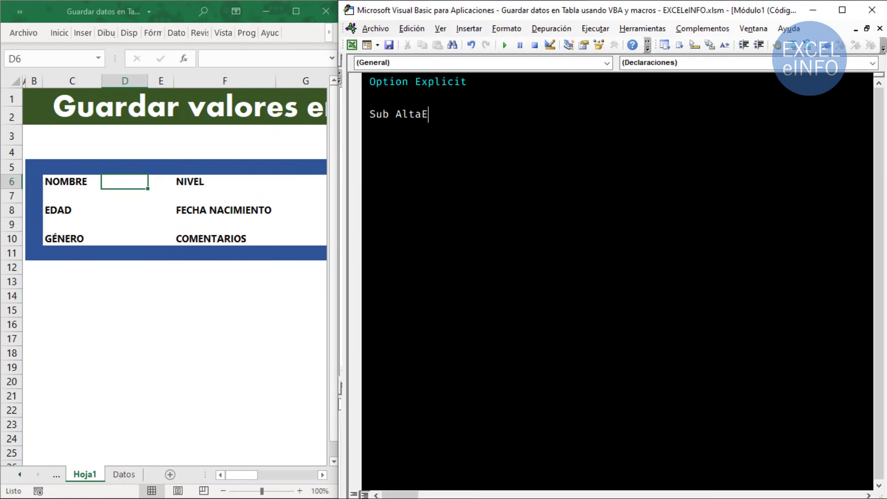
pyautogui.write('nTabla')
pyautogui.press('Return')
pyautogui.write('D')
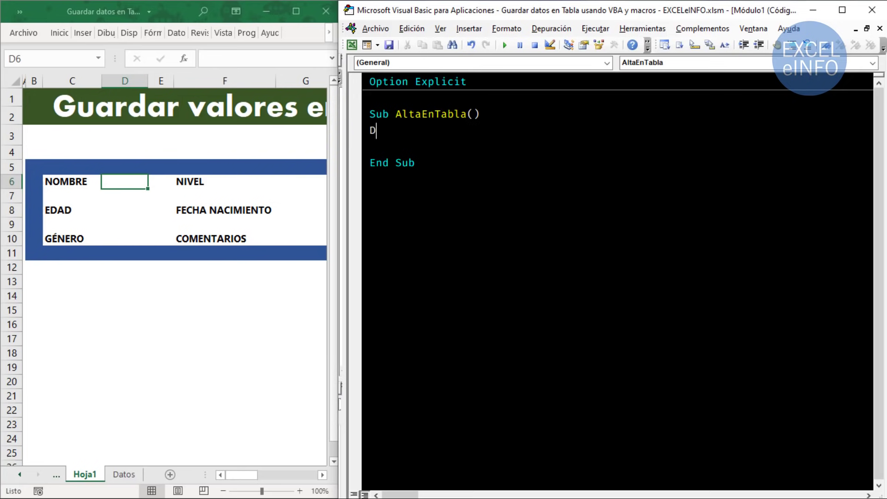
pyautogui.write('im ')
pyautogui.write('HojaD')
pyautogui.write('atoa')
pyautogui.press('BackSpace')
pyautogui.write('s as ')
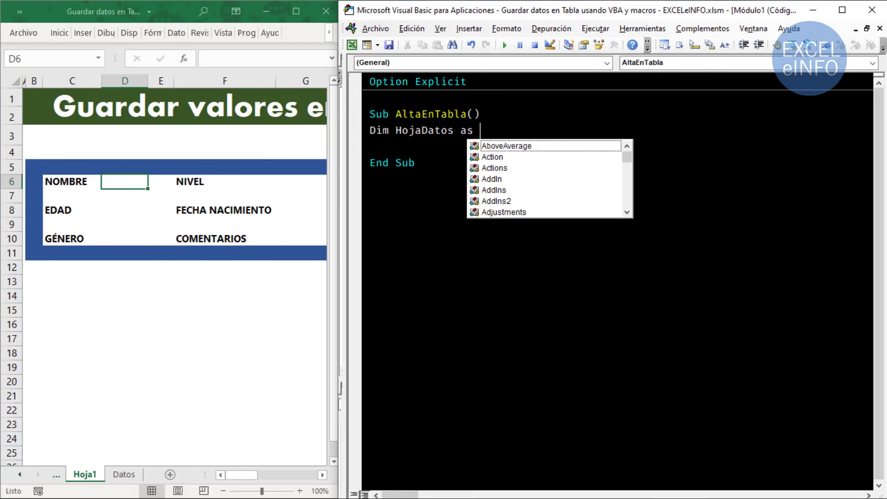
pyautogui.write('works')
pyautogui.press('Return')
# Declare Tablas As ListObject, NuevaFila As ListRow and Pregunta As Byte
pyautogui.write('Dim ')
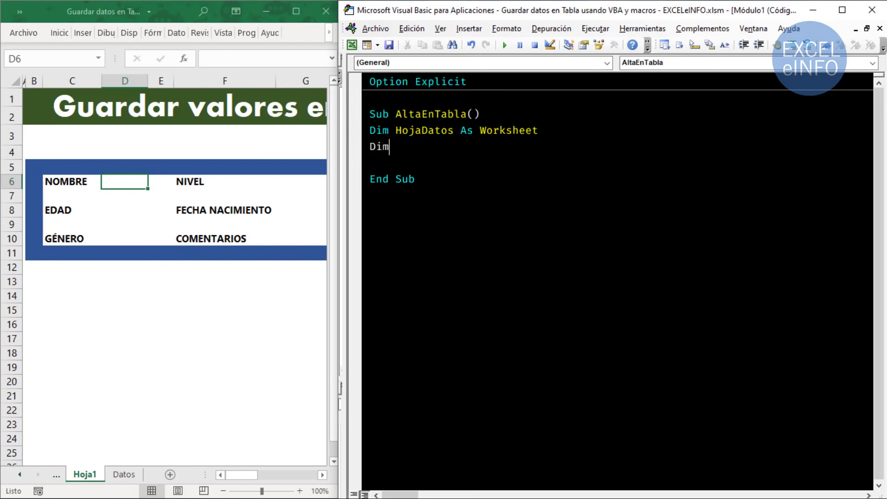
pyautogui.write('Ta')
pyautogui.write('blas as L')
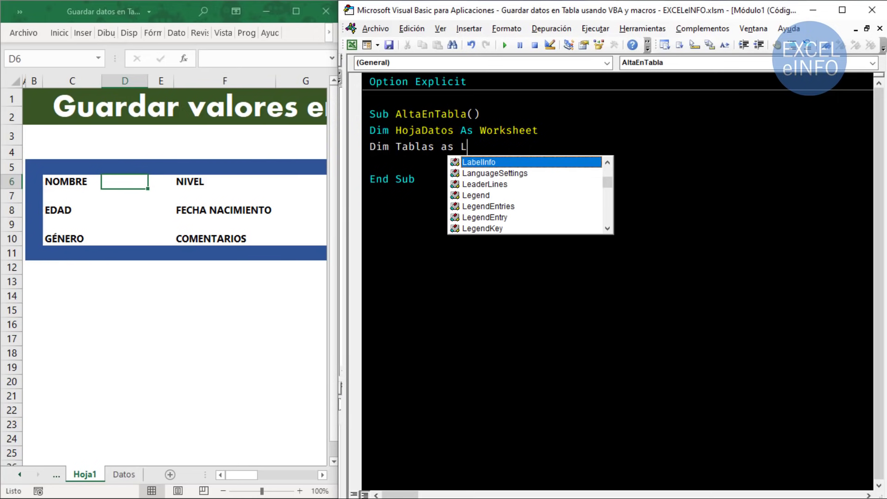
pyautogui.write('istO')
pyautogui.press('Tab')
pyautogui.press('Return')
pyautogui.write('Dim ')
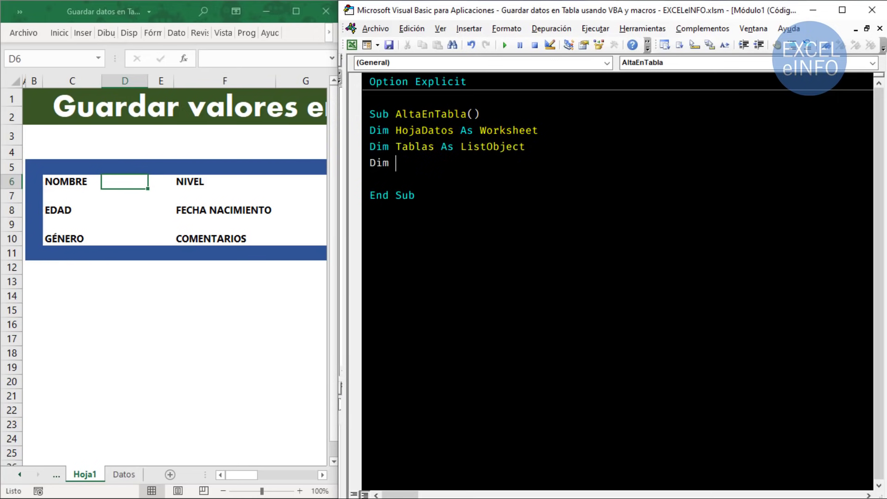
pyautogui.write('NuevaFila')
pyautogui.write(' as lis')
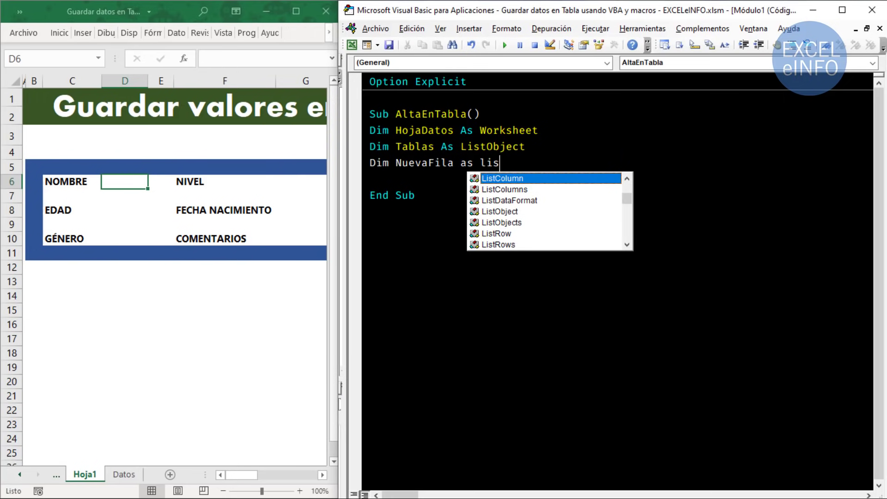
pyautogui.write('te')
pyautogui.press('BackSpace')
pyautogui.write('r')
pyautogui.press('Return')
pyautogui.write('Dim')
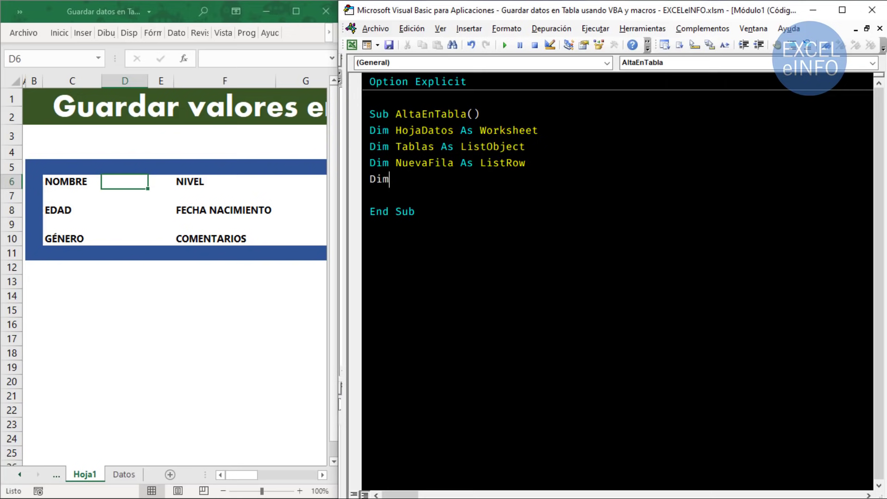
pyautogui.write(' preu')
pyautogui.press('BackSpace')
pyautogui.press('BackSpace')
pyautogui.press('BackSpace')
pyautogui.press('BackSpace')
pyautogui.write('Pregun')
pyautogui.write('ta as ')
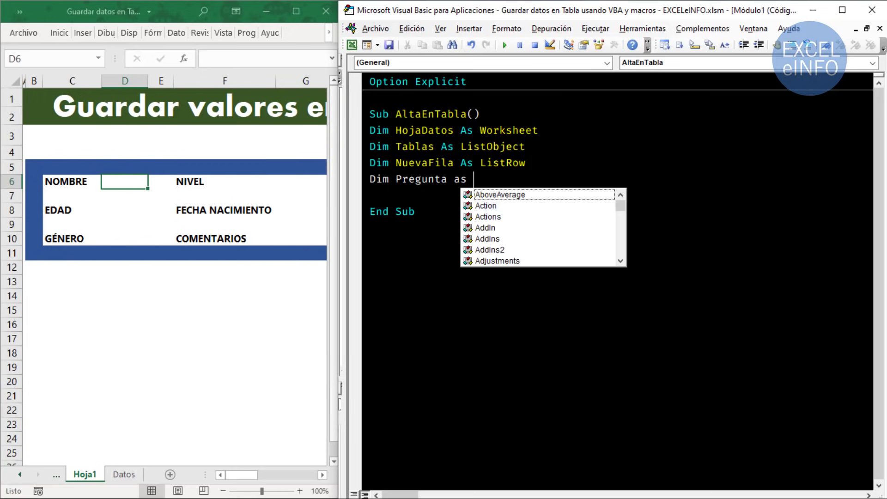
pyautogui.write('Byte')
pyautogui.press('Return')
pyautogui.press('Return')
# Begin the line Set HojaDatos = ThisWorkbook
pyautogui.write('S')
pyautogui.press('BackSpace')
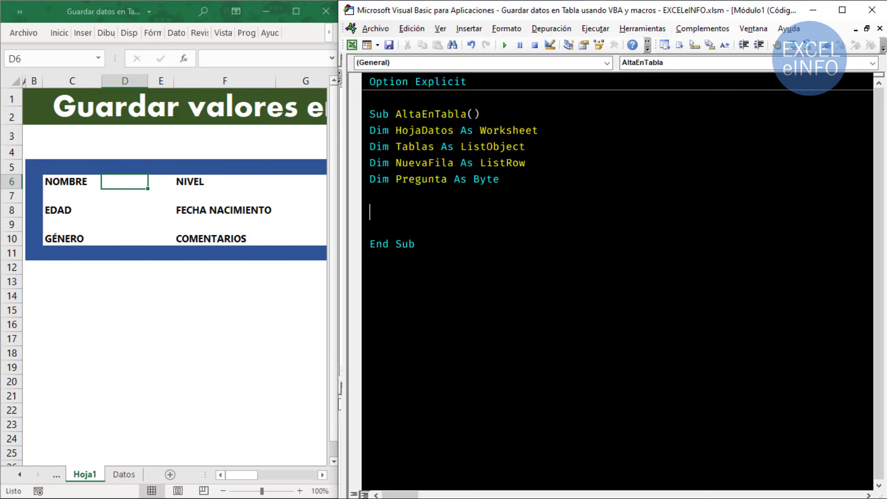
pyautogui.write('Set ')
pyautogui.write('Ho')
pyautogui.write('jaDat')
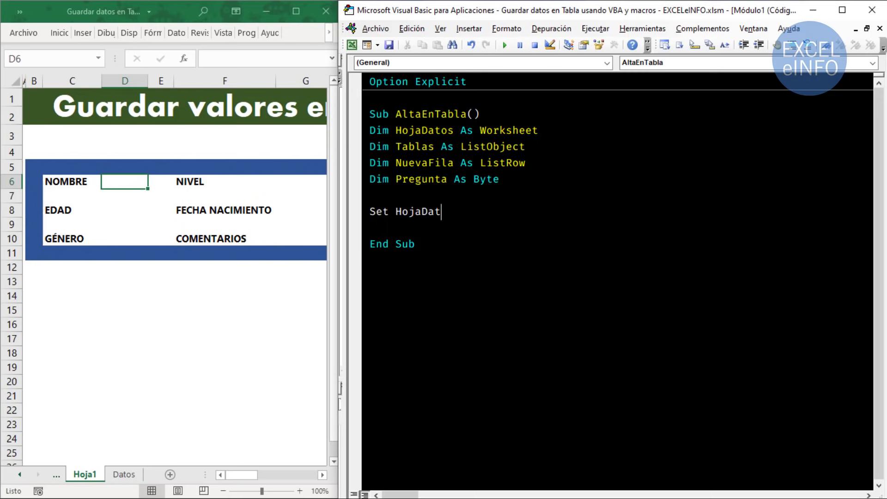
pyautogui.write('os')
pyautogui.write('= thiswor')
# Complete Set HojaDatos = ThisWorkbook.Sheets("Datos")
pyautogui.press('BackSpace')
pyautogui.press('BackSpace')
pyautogui.press('BackSpace')
pyautogui.write('wor')
pyautogui.press('BackSpace')
pyautogui.write('rkbook.')
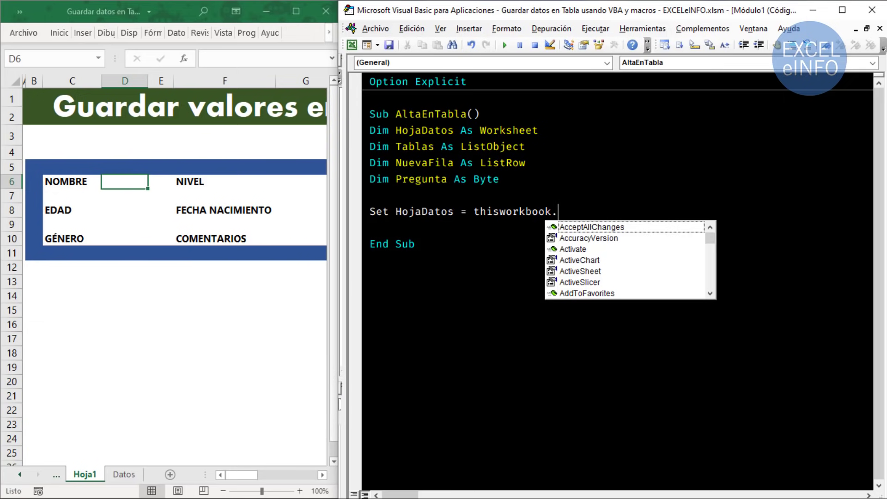
pyautogui.write('she')
pyautogui.press('Tab')
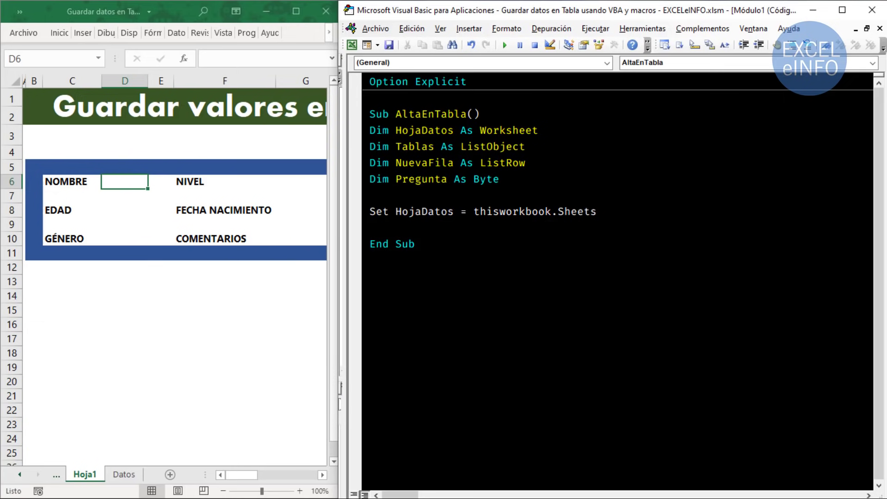
pyautogui.write('("')
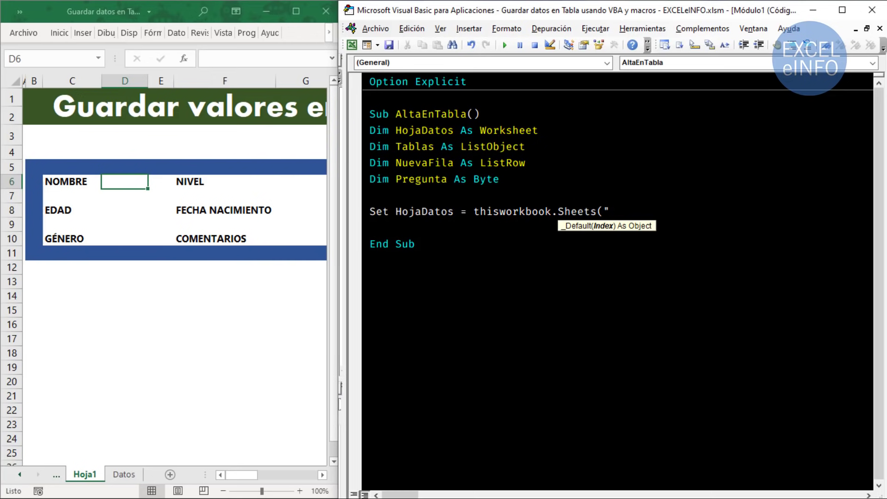
pyautogui.write('Da')
pyautogui.write('tos"')
pyautogui.write(')')
pyautogui.press('Return')
# Add Set Tabla = HojaDatos.ListObjects("TablaDatos") and start Set NuevaFila = Tabla
pyautogui.write('Se')
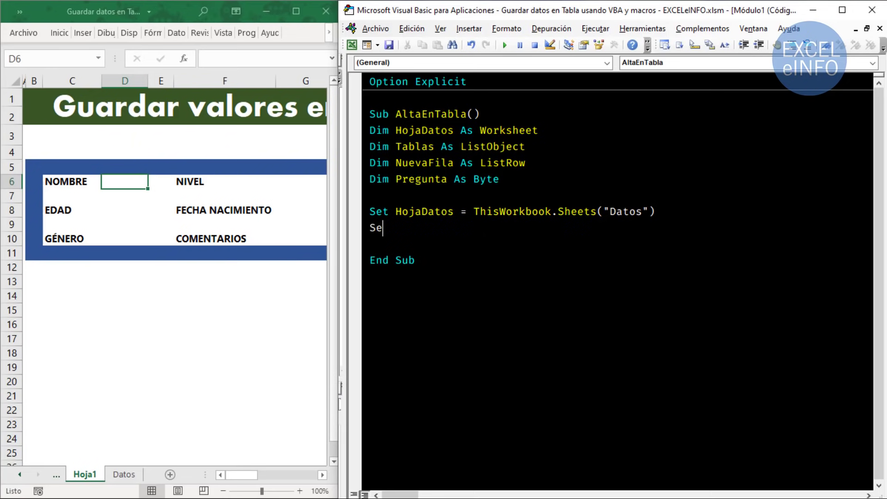
pyautogui.write('t Tab')
pyautogui.write('la = ')
pyautogui.write('Hoja')
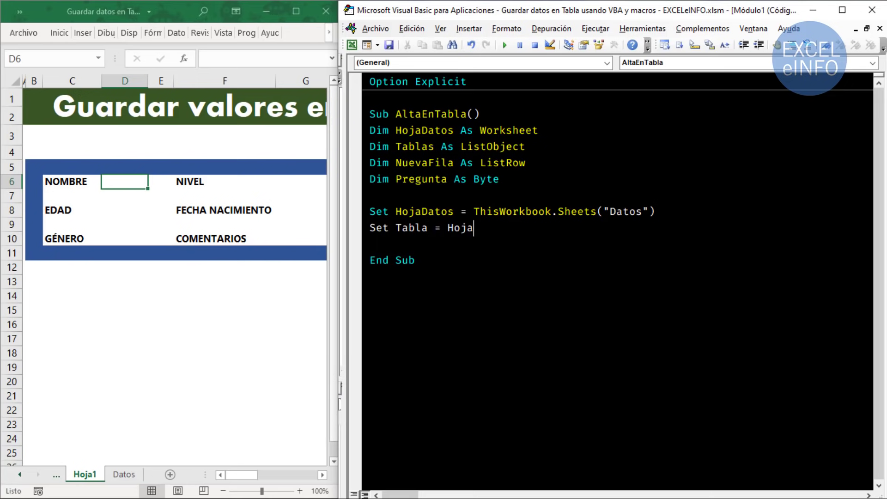
pyautogui.write('Datos')
pyautogui.write('.')
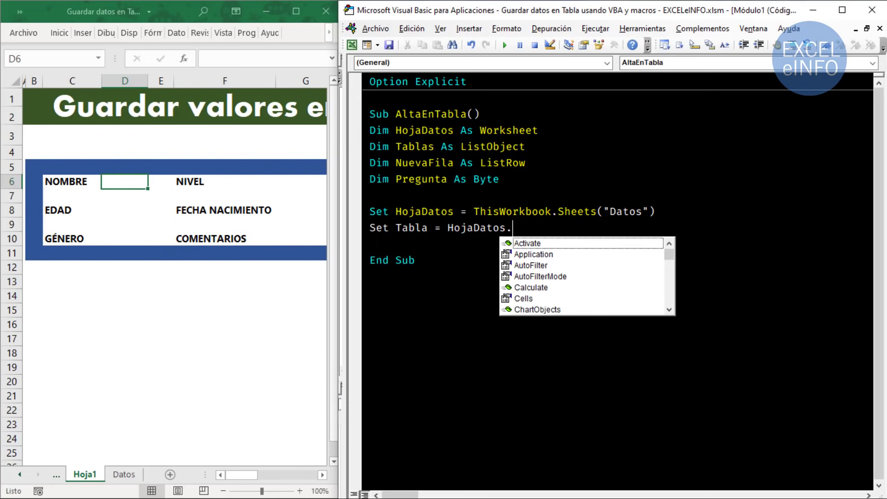
pyautogui.write('List')
pyautogui.press('Tab')
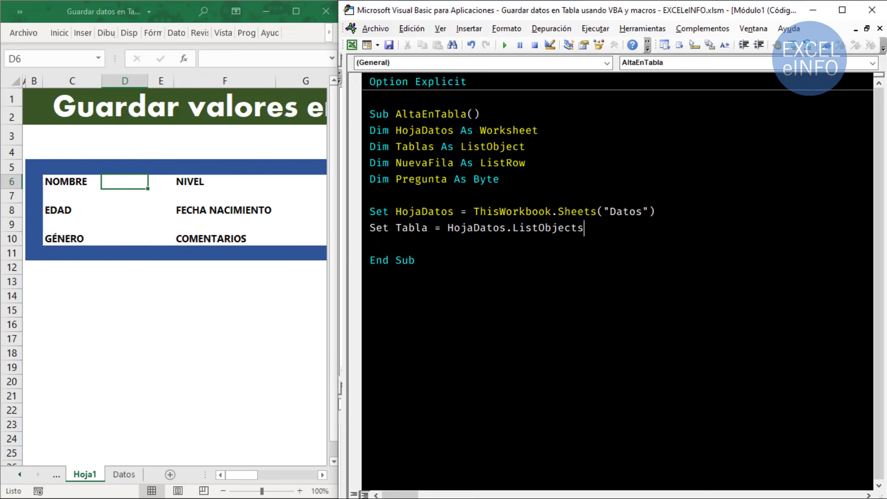
pyautogui.write('("')
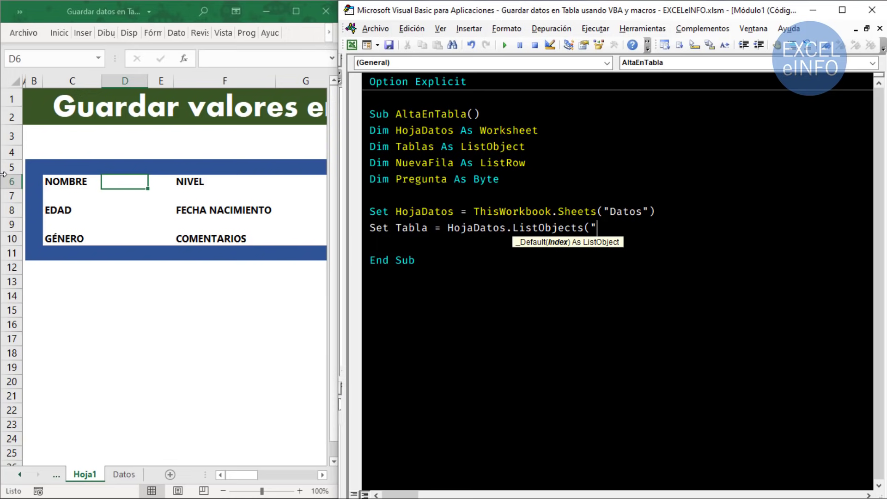
pyautogui.click(105, 409)
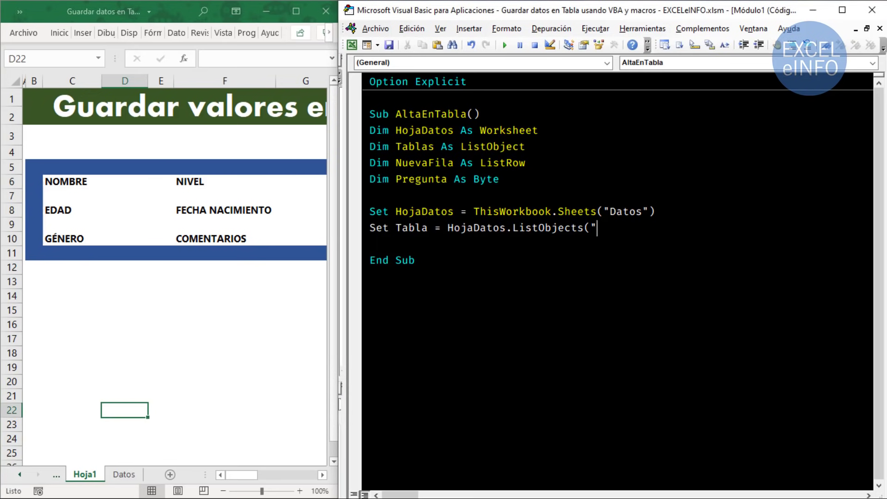
pyautogui.write('TablaDatos")')
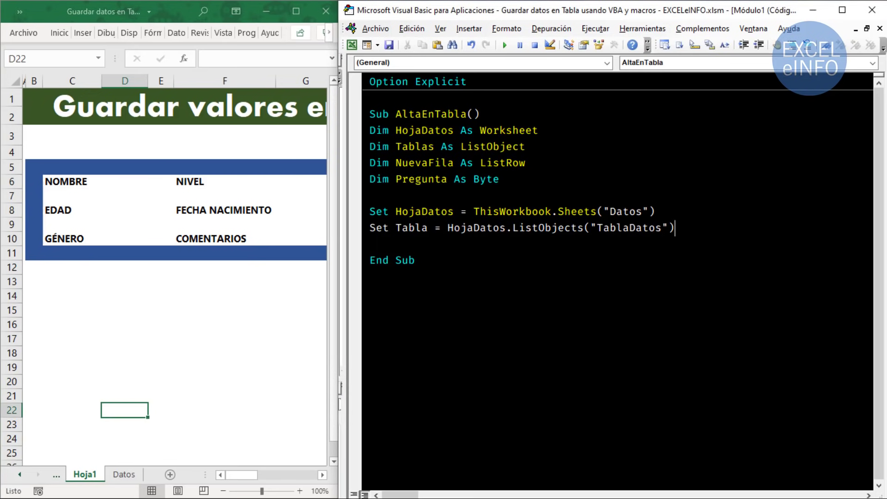
pyautogui.press('Return')
pyautogui.write('S')
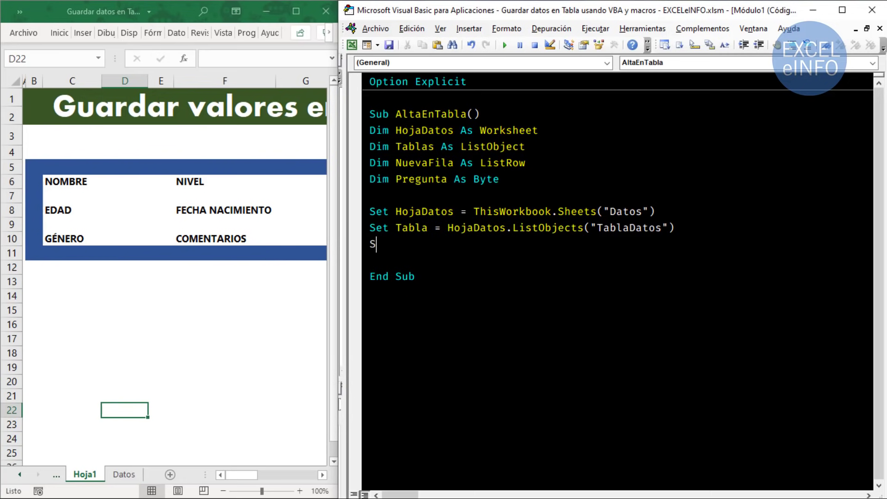
pyautogui.write('et Nueva')
pyautogui.write('Fila ')
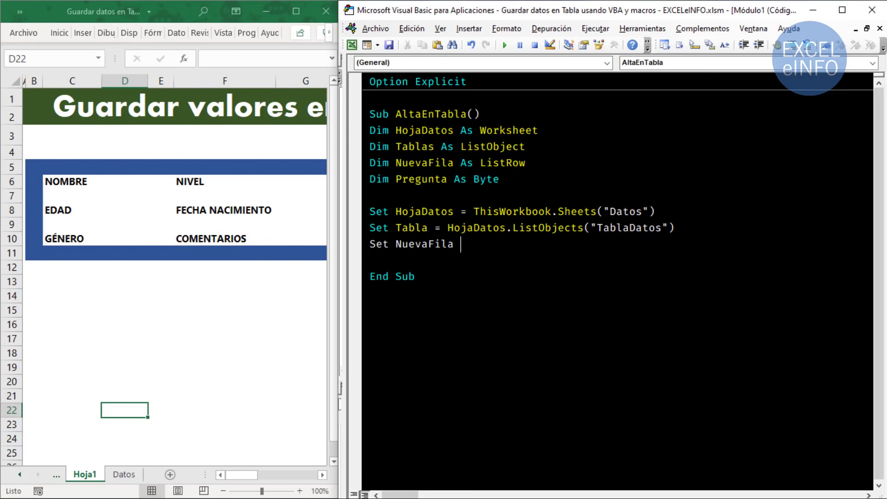
pyautogui.write('= Ta')
pyautogui.write('bla.')
# Comment out the NuevaFila line and rename the Dim Tablas declaration to Tabla
pyautogui.click(370, 243)
pyautogui.write("'")
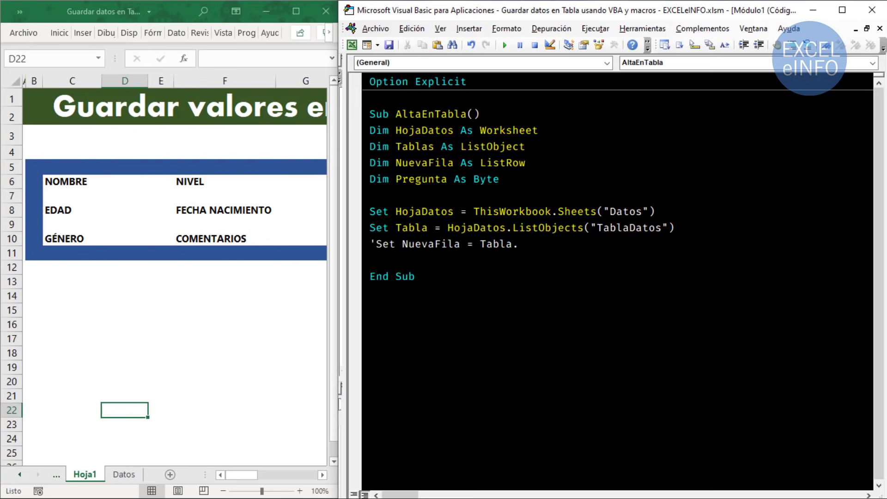
pyautogui.click(375, 146)
pyautogui.press('Right')
pyautogui.press('Right')
pyautogui.press('Right')
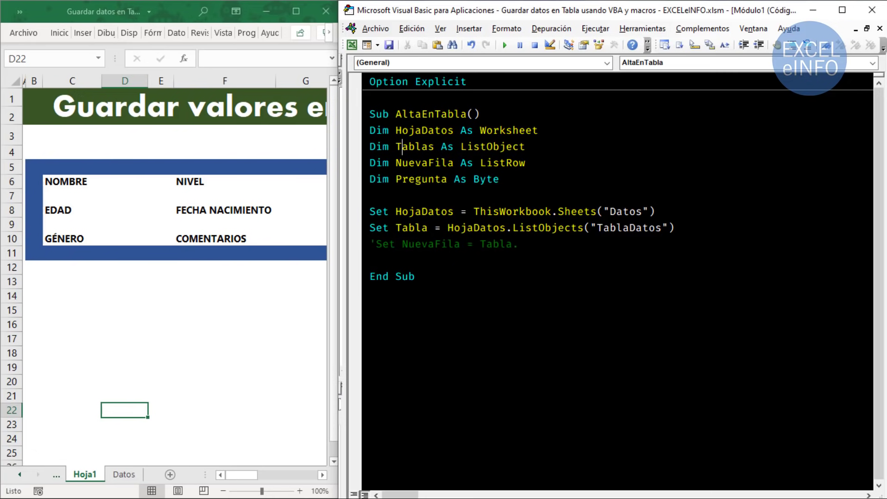
pyautogui.press('Right')
pyautogui.press('Right')
pyautogui.press('Right')
pyautogui.press('Right')
pyautogui.press('Delete')
# Uncomment and complete the line as Set NuevaFila = Tabla.ListRows.Add
pyautogui.press('Down')
pyautogui.press('Down')
pyautogui.press('Down')
pyautogui.press('Home')
pyautogui.press('Delete')
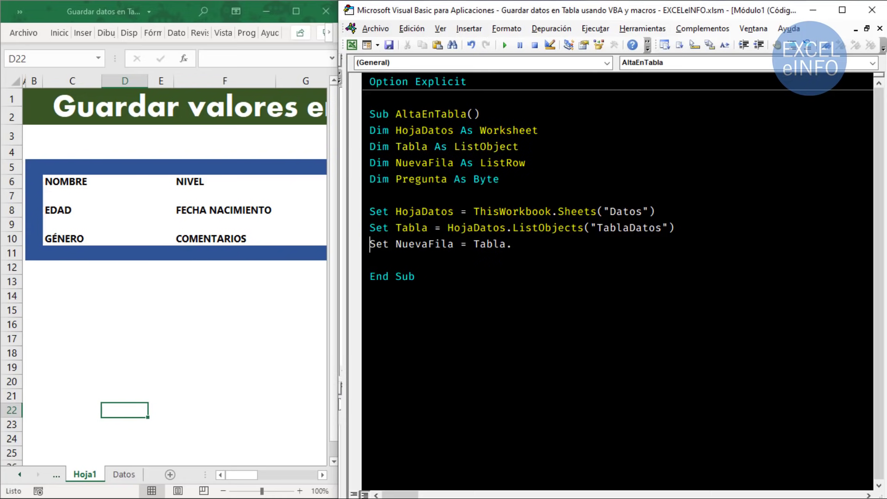
pyautogui.press('End')
pyautogui.press('BackSpace')
pyautogui.press('BackSpace')
pyautogui.press('BackSpace')
pyautogui.press('BackSpace')
pyautogui.press('BackSpace')
pyautogui.press('BackSpace')
pyautogui.write('T')
pyautogui.write('abla.')
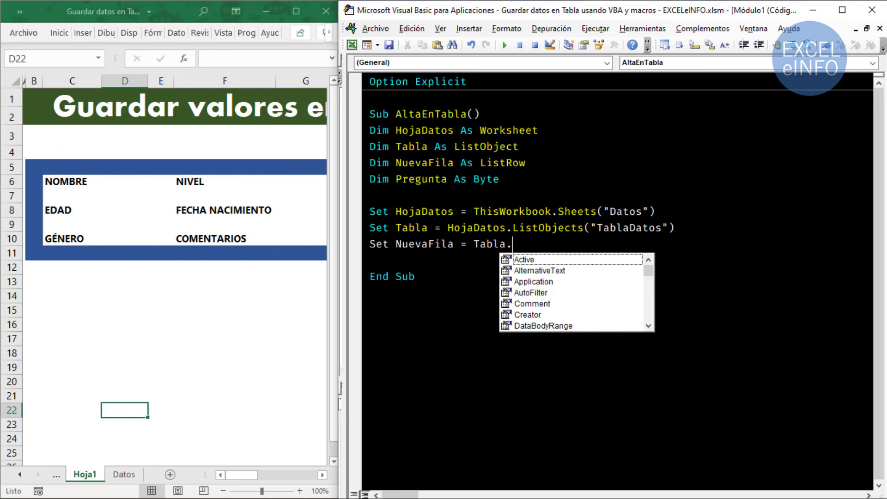
pyautogui.write('List')
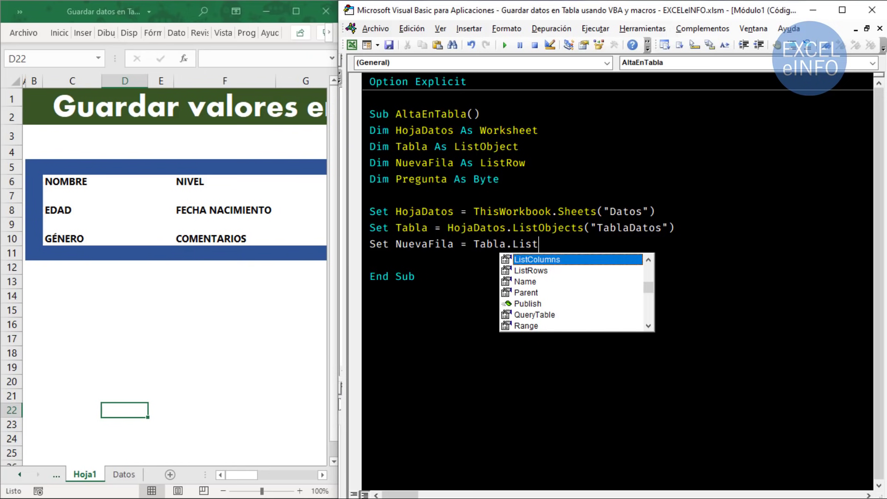
pyautogui.write('R')
pyautogui.press('Tab')
pyautogui.write('.')
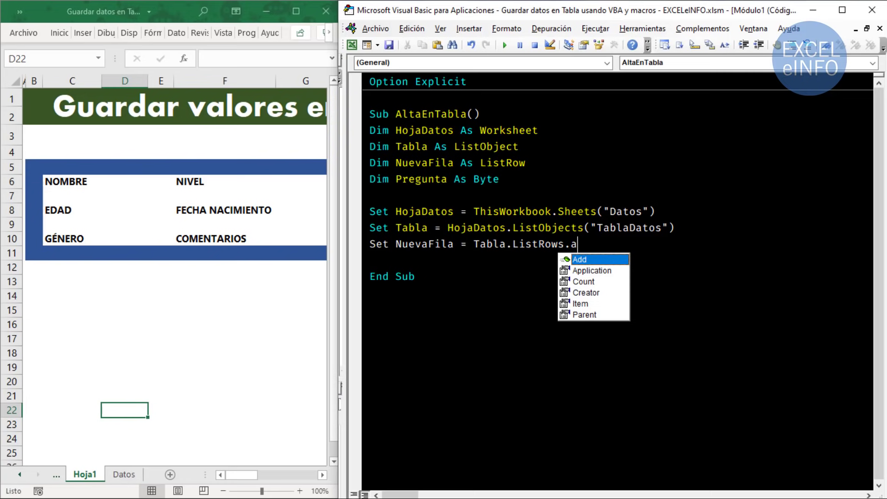
pyautogui.press('Tab')
# Cross-check the Tabla, TablaDatos and Datos names, then add blank lines before End Sub
pyautogui.press('Left')
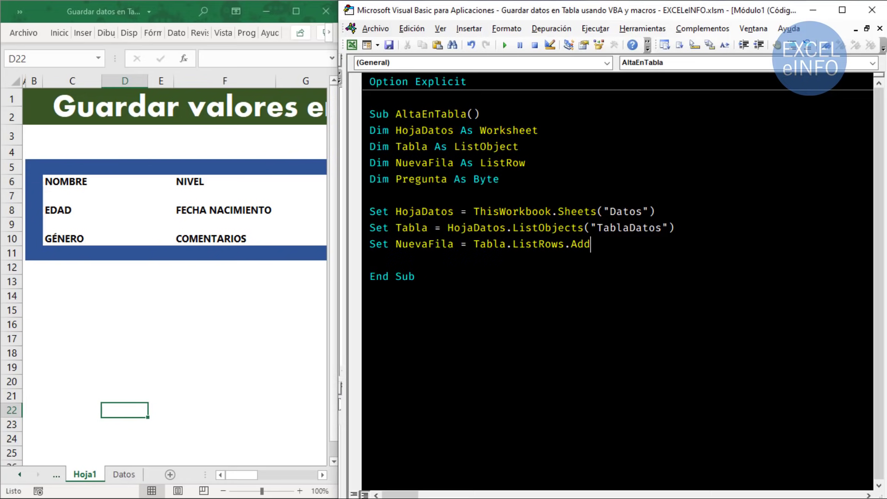
pyautogui.press('Left')
pyautogui.press('Left')
pyautogui.press('Left')
pyautogui.hotkey('ctrl', 'shift', 'Left')
pyautogui.press('Left')
pyautogui.press('Left')
pyautogui.hotkey('ctrl', 'shift', 'Left')
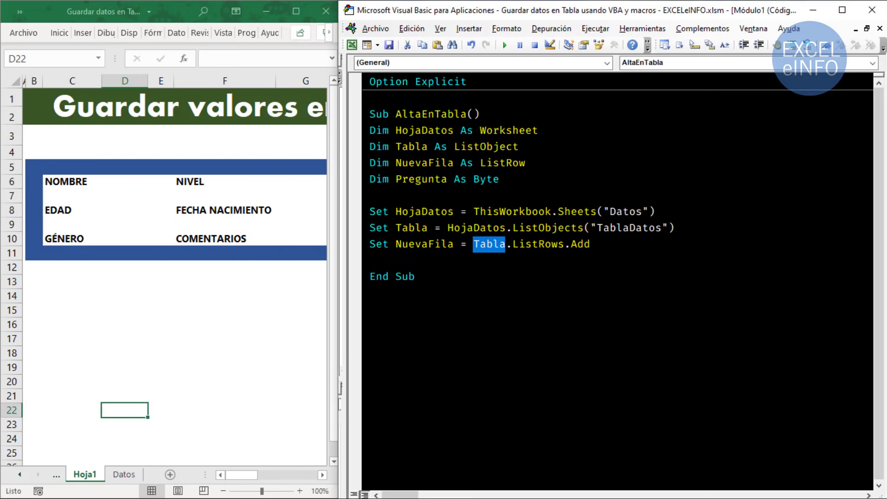
pyautogui.press('Up')
pyautogui.press('End')
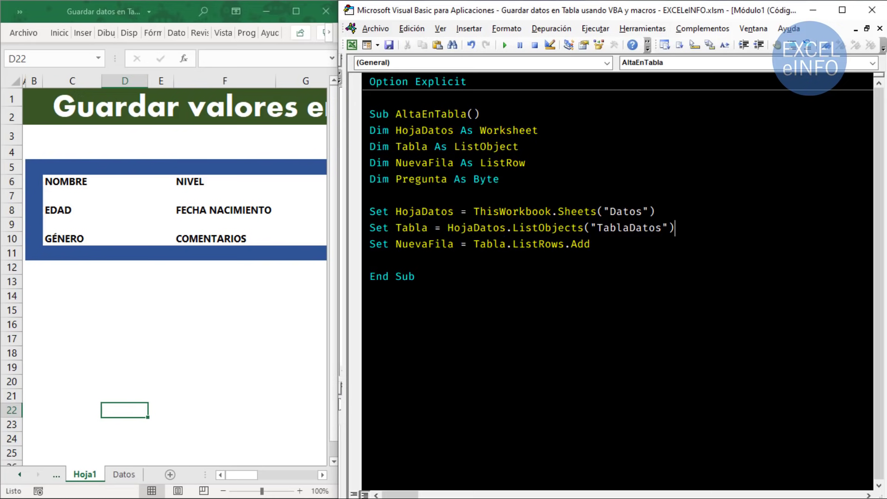
pyautogui.press('Left')
pyautogui.press('Left')
pyautogui.hotkey('ctrl', 'shift', 'Left')
pyautogui.press('Up')
pyautogui.press('Right')
pyautogui.press('Right')
pyautogui.hotkey('ctrl', 'shift', 'Right')
pyautogui.hotkey('shift', 'Left')
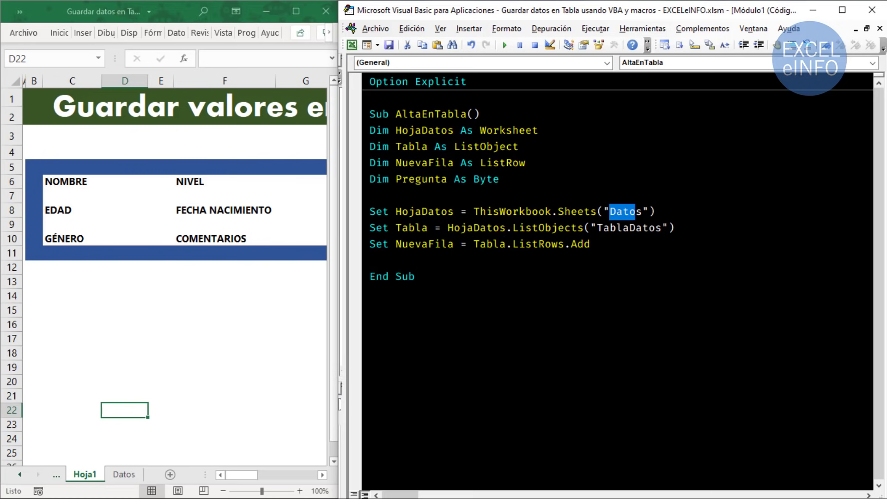
pyautogui.press('Down')
pyautogui.press('Down')
pyautogui.press('Down')
pyautogui.press('Return')
pyautogui.press('Return')
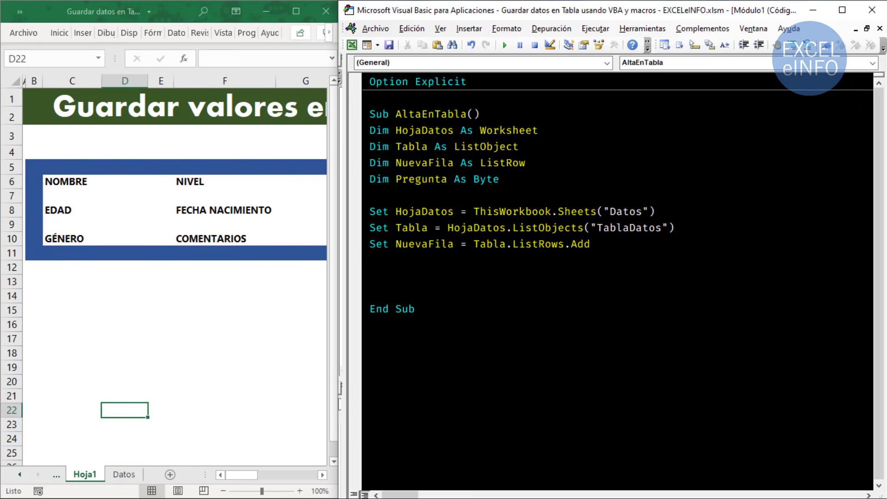
# Write a With NuevaFila … End With block with an indented blank line inside it
pyautogui.write('Wi')
pyautogui.write('th Nue')
pyautogui.write('vaFaila')
pyautogui.press('BackSpace')
pyautogui.press('BackSpace')
pyautogui.press('BackSpace')
pyautogui.write('i')
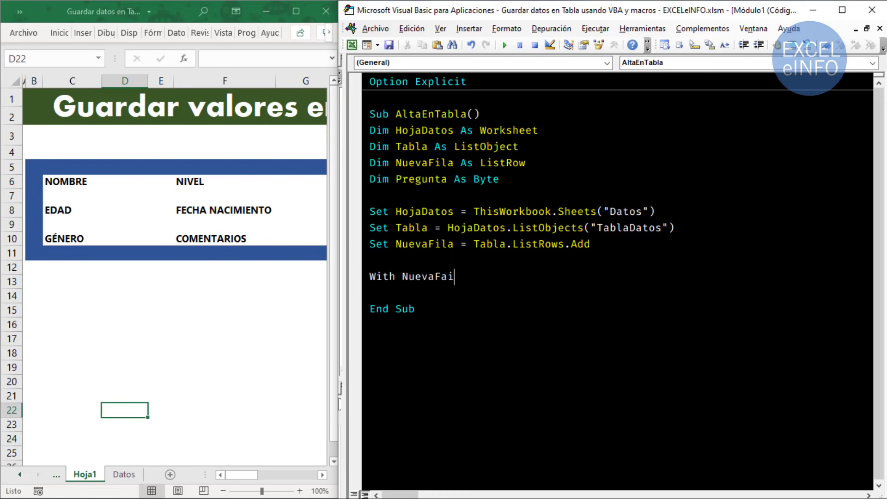
pyautogui.write('la')
pyautogui.press('Return')
pyautogui.press('Return')
pyautogui.write('End wi')
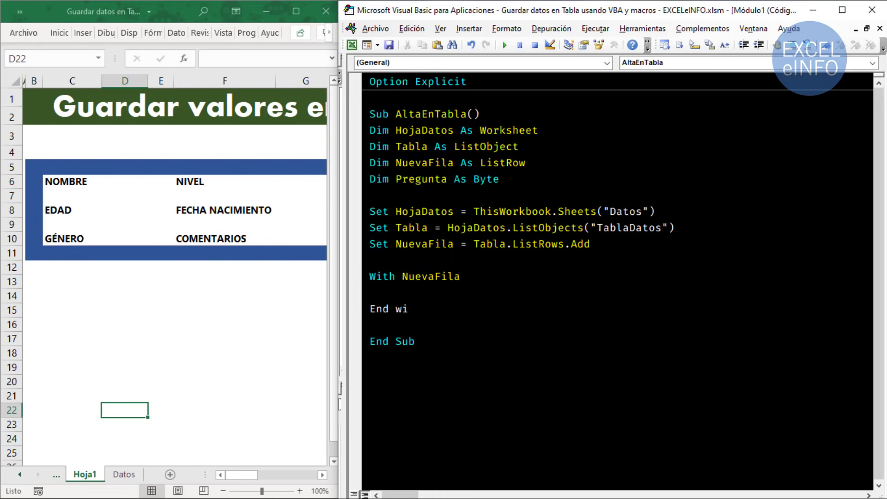
pyautogui.write('th')
pyautogui.press('Up')
pyautogui.press('Return')
pyautogui.press('Return')
pyautogui.press('Up')
pyautogui.press('Up')
pyautogui.press('Tab')
# Inside the block, write .Range(1) = Hoja1.Range("D6").Value using IntelliSense
pyautogui.write('.')
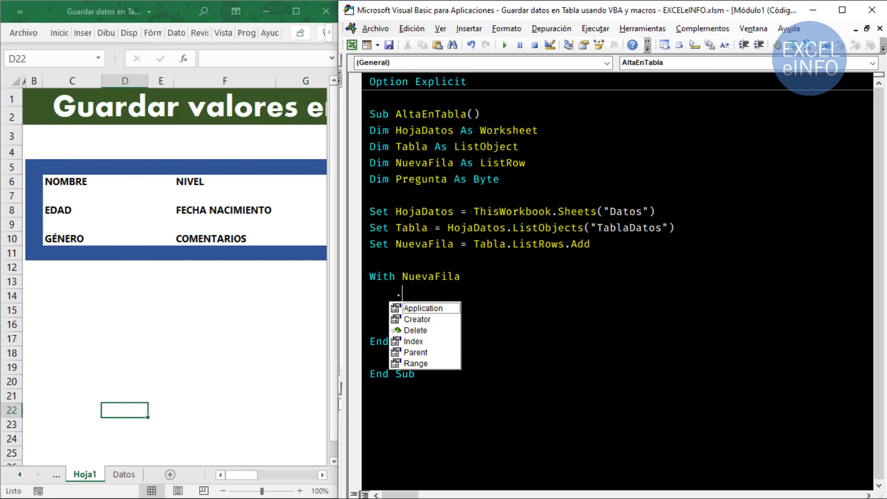
pyautogui.write('Range(')
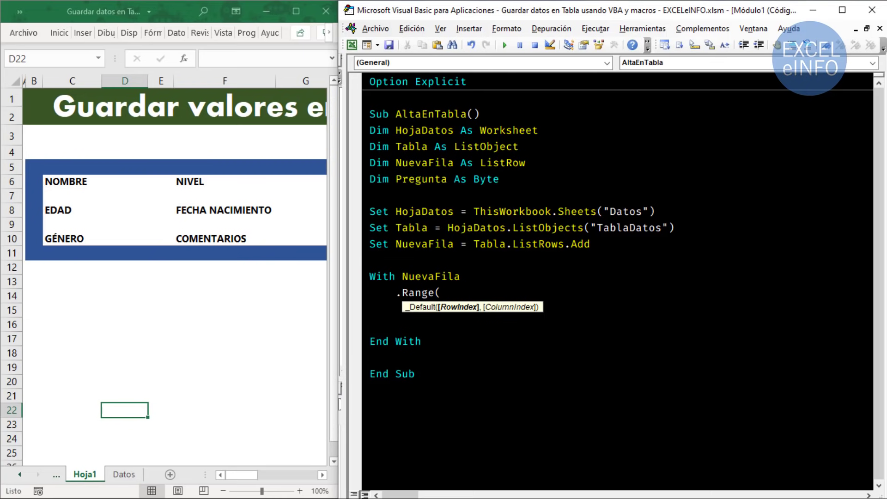
pyautogui.write('1) = ')
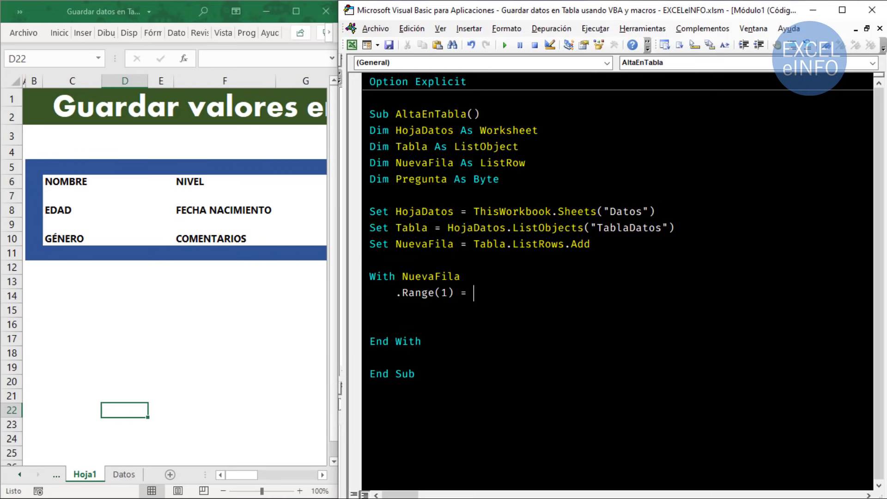
pyautogui.write('Hoja1')
pyautogui.write('.Ran')
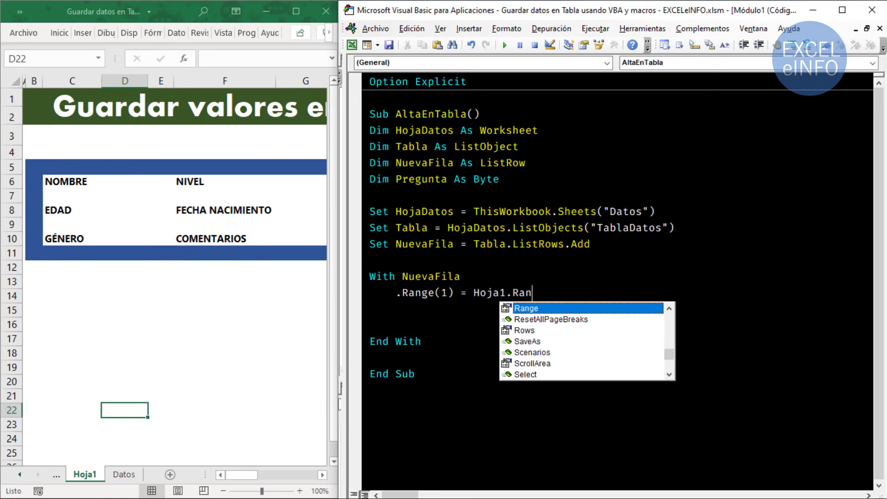
pyautogui.write('ge(')
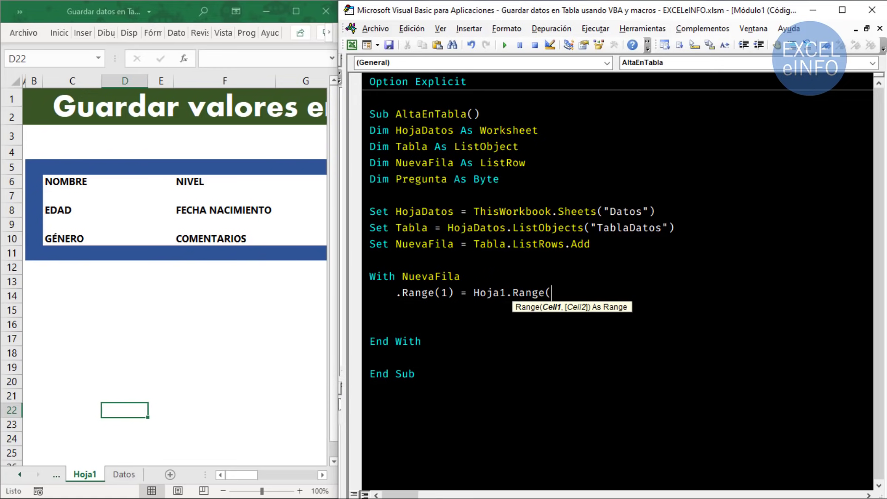
pyautogui.write('"')
pyautogui.write('D6"')
pyautogui.write(').V')
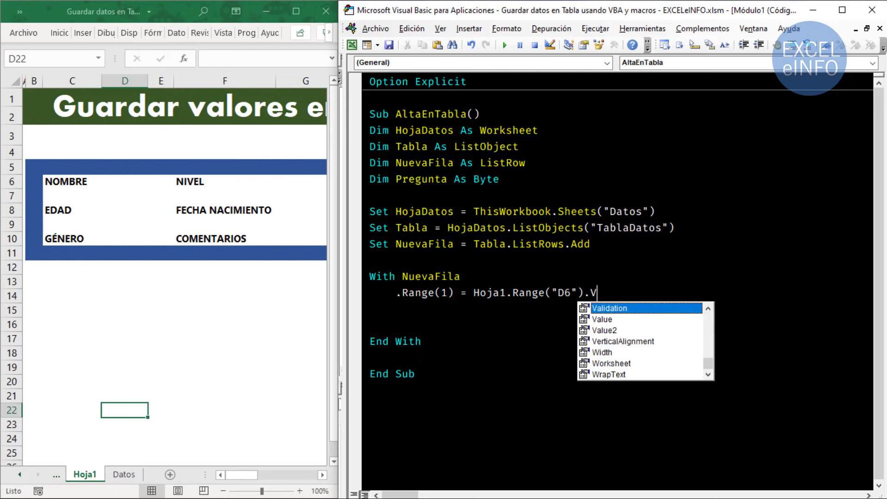
pyautogui.write('AL')
pyautogui.press('Tab')
# Highlight NuevaFila, the TablaDatos name and the index 1 in .Range(1) to review them
pyautogui.doubleClick(415, 276)
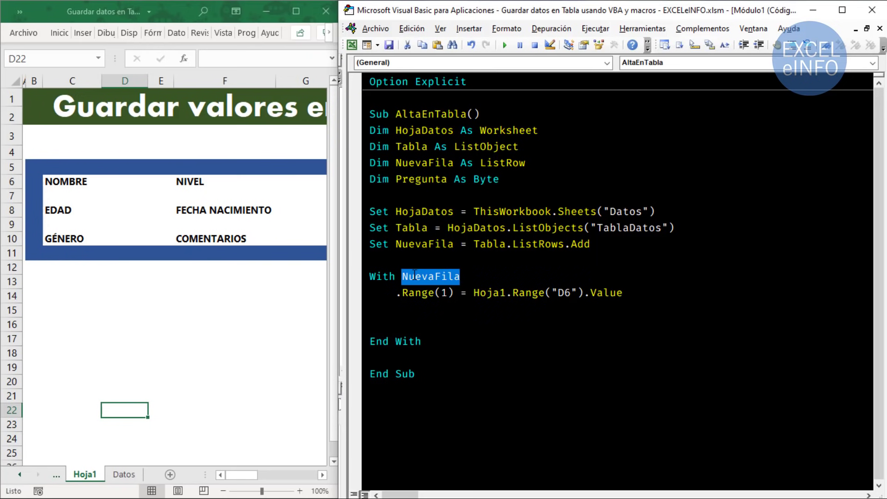
pyautogui.moveTo(596, 228); pyautogui.dragTo(654, 227)
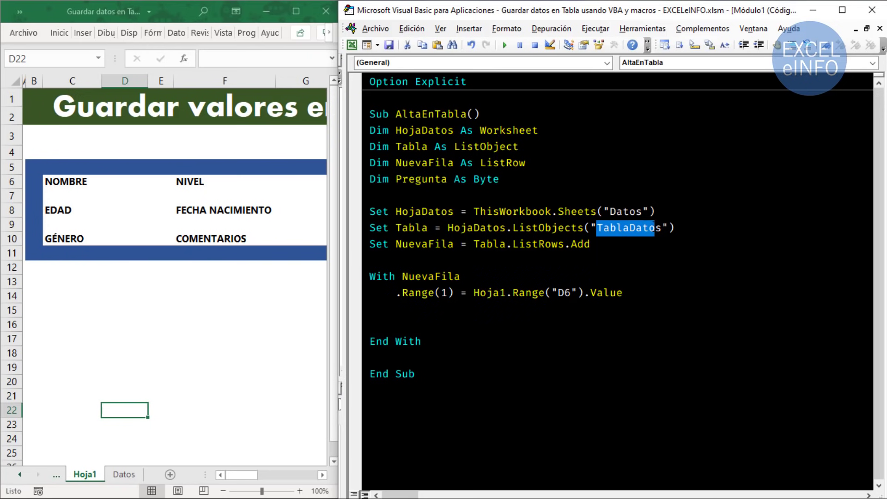
pyautogui.moveTo(400, 292); pyautogui.dragTo(453, 293)
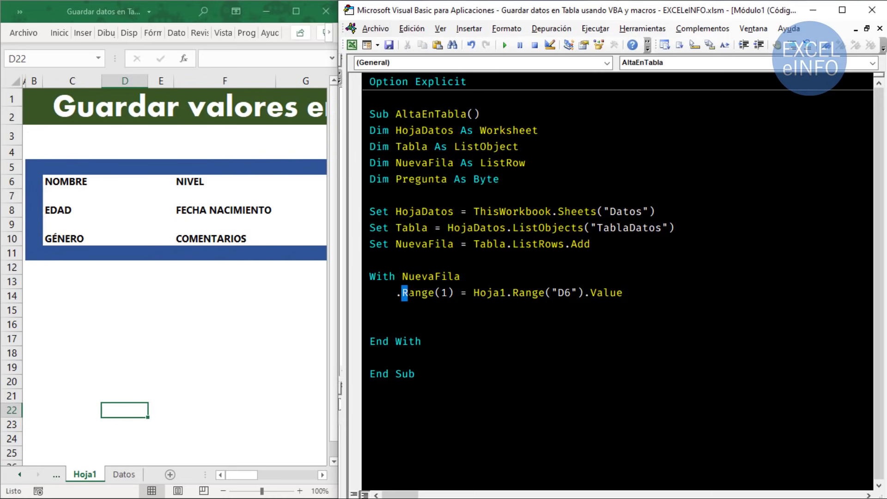
pyautogui.click(447, 293)
pyautogui.hotkey('shift', 'Left')
# Check the Datos table's empty first row, then highlight the Hoja1 and Sheets("Datos") references in the code
pyautogui.click(131, 477)
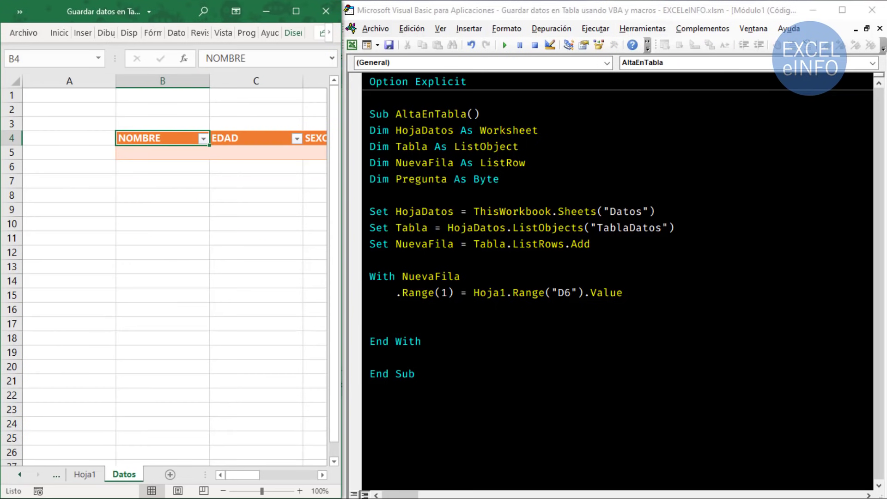
pyautogui.click(154, 153)
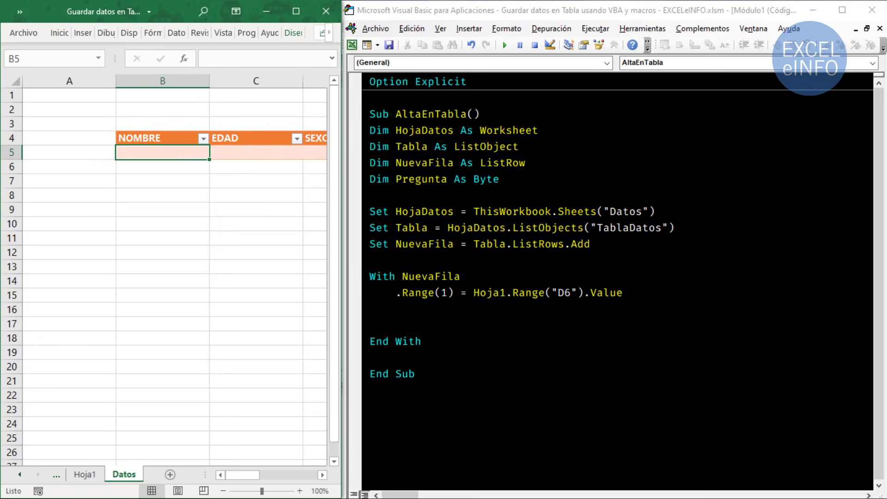
pyautogui.moveTo(473, 293); pyautogui.dragTo(506, 292)
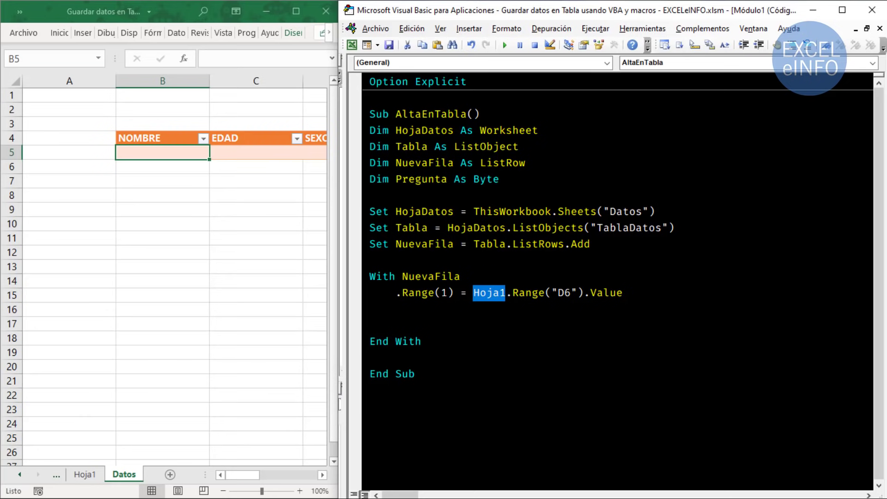
pyautogui.moveTo(473, 211); pyautogui.dragTo(649, 212)
pyautogui.moveTo(558, 211); pyautogui.dragTo(596, 212)
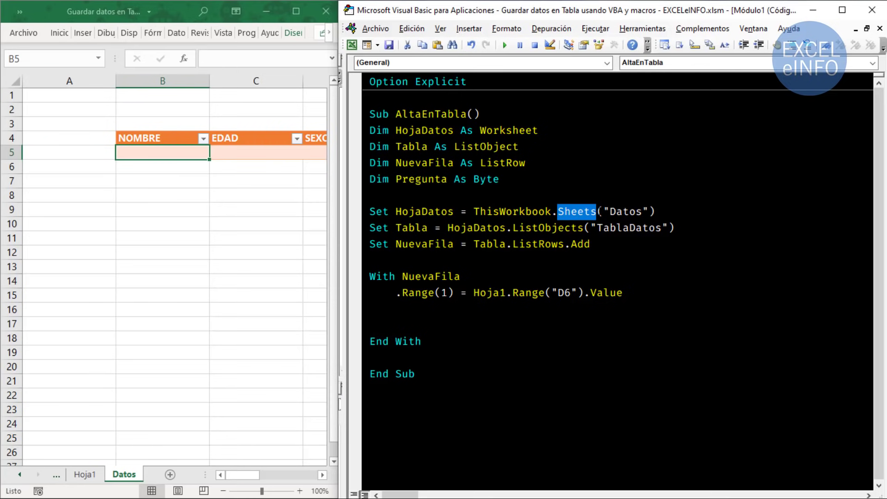
# Show the VBAProject tree and Properties pane beside the AltaEnTabla code
pyautogui.doubleClick(488, 293)
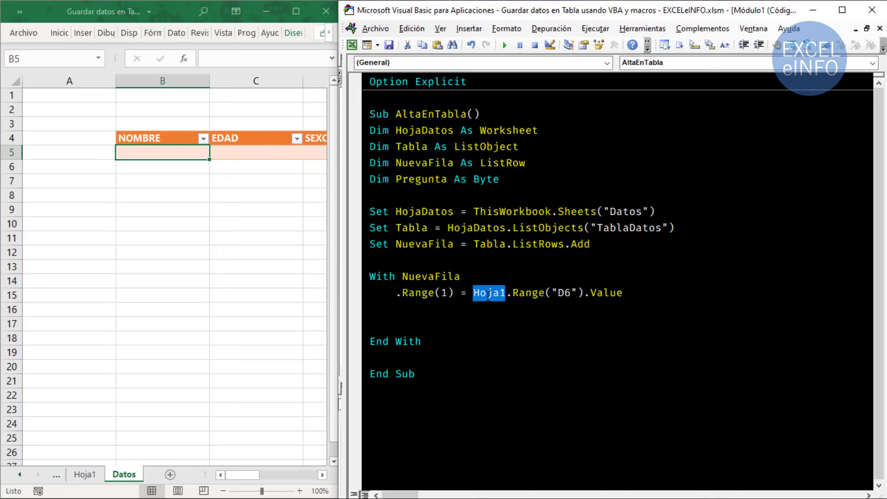
pyautogui.click(488, 294)
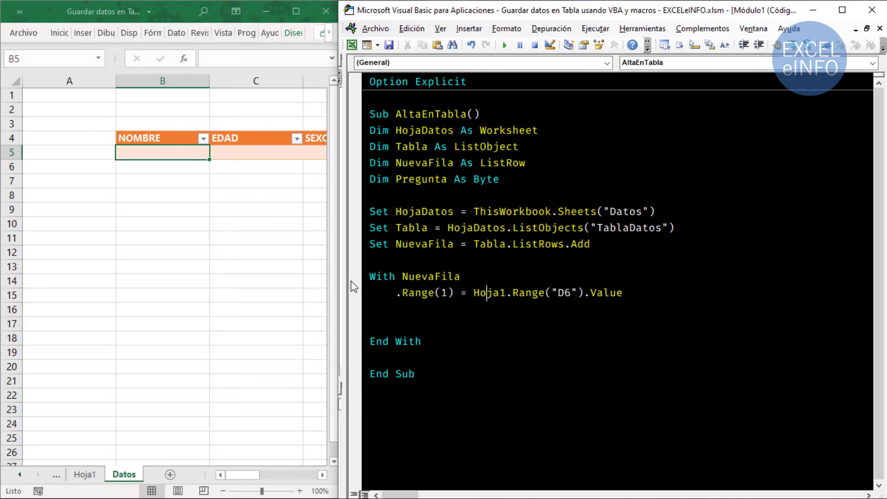
pyautogui.moveTo(345, 282); pyautogui.dragTo(470, 291)
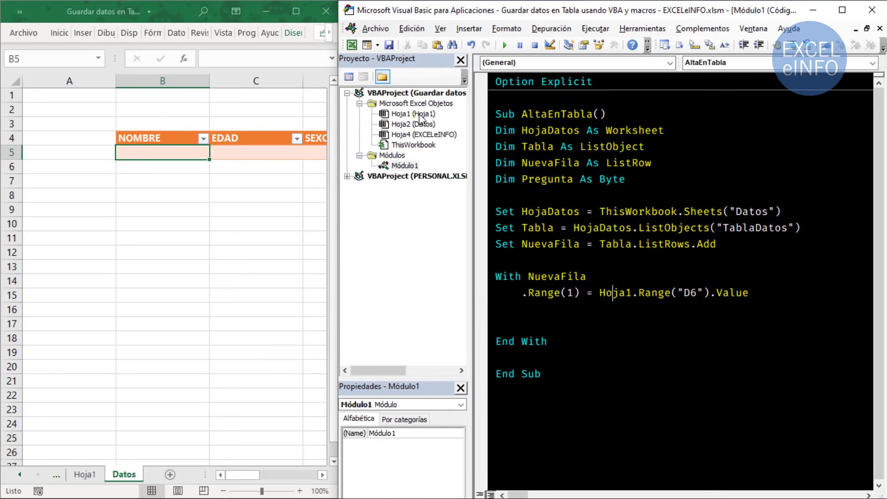
# Compare the Hoja1, Hoja4 and Hoja2 (Datos) project objects with the workbook's sheet tabs
pyautogui.click(418, 113)
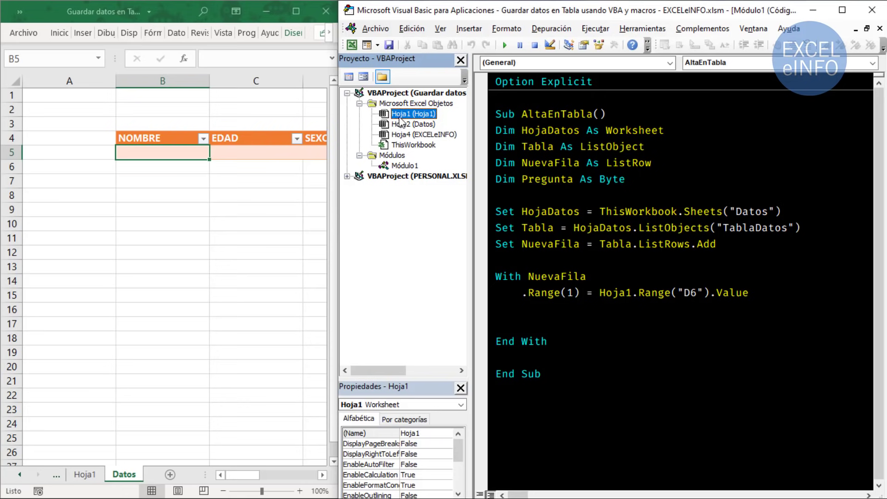
pyautogui.click(399, 134)
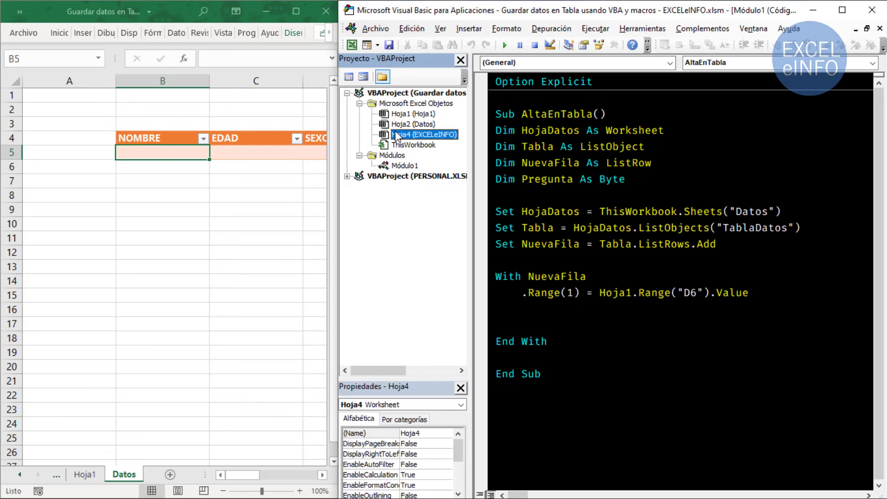
pyautogui.click(427, 115)
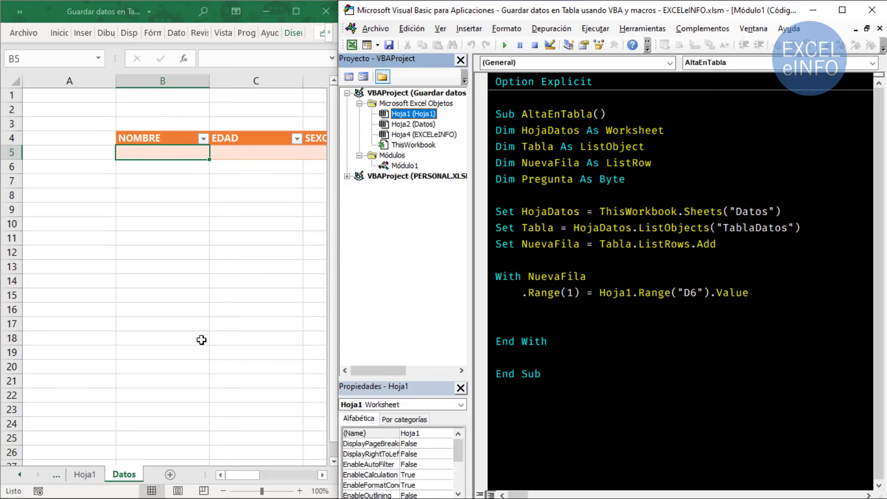
pyautogui.click(85, 474)
pyautogui.click(122, 475)
pyautogui.click(88, 474)
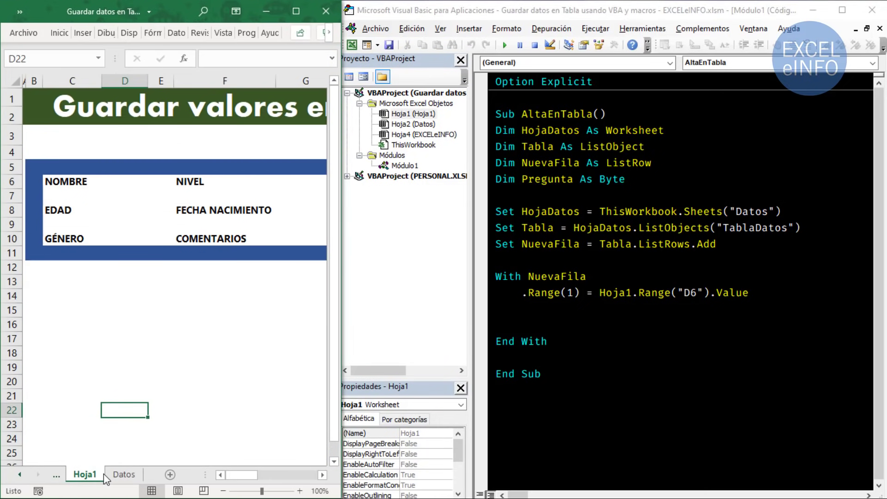
pyautogui.click(116, 474)
pyautogui.click(418, 124)
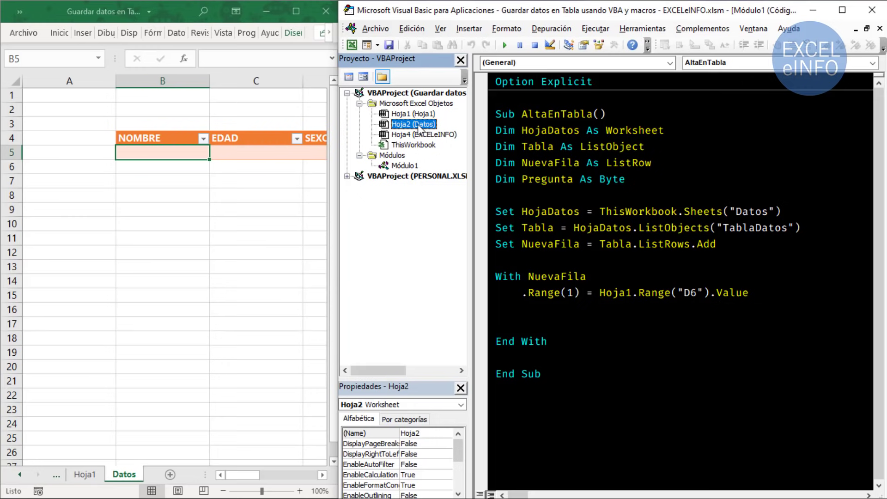
pyautogui.click(412, 115)
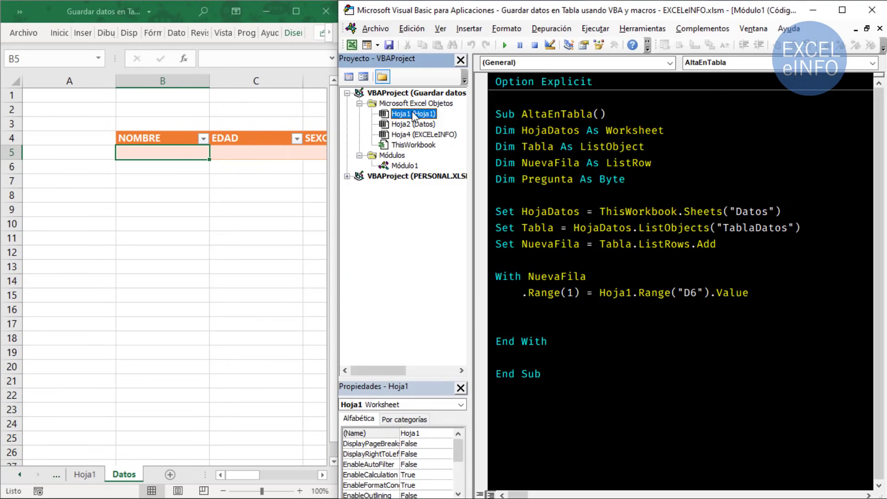
# Highlight the Hoja1 and ThisWorkbook.Sheets("Datos") sheet references in the code
pyautogui.moveTo(599, 293); pyautogui.dragTo(632, 292)
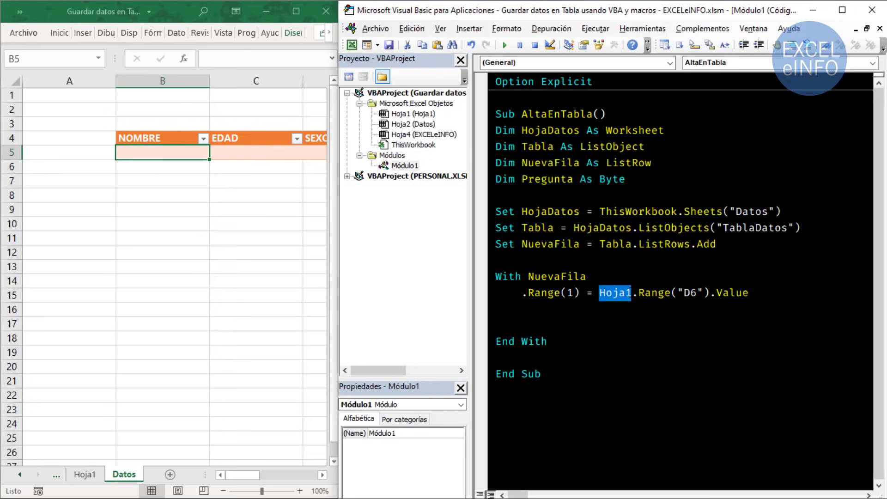
pyautogui.click(614, 292)
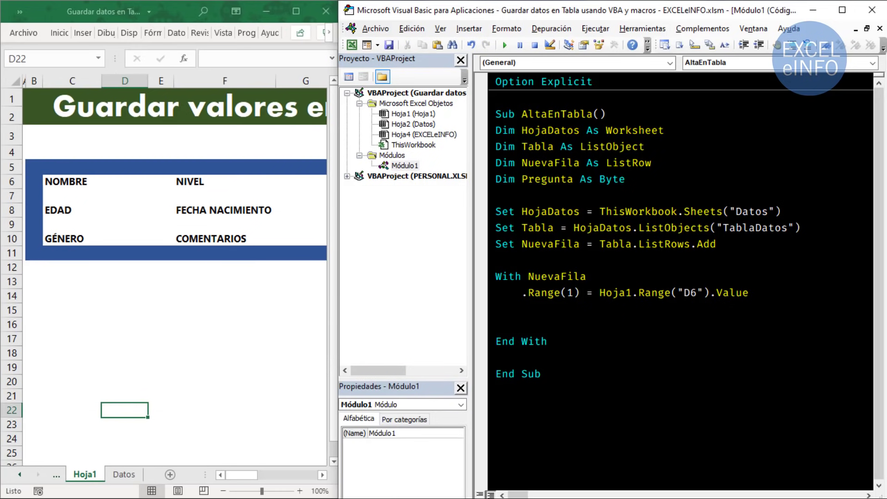
pyautogui.click(781, 211)
pyautogui.moveTo(782, 211); pyautogui.dragTo(599, 211)
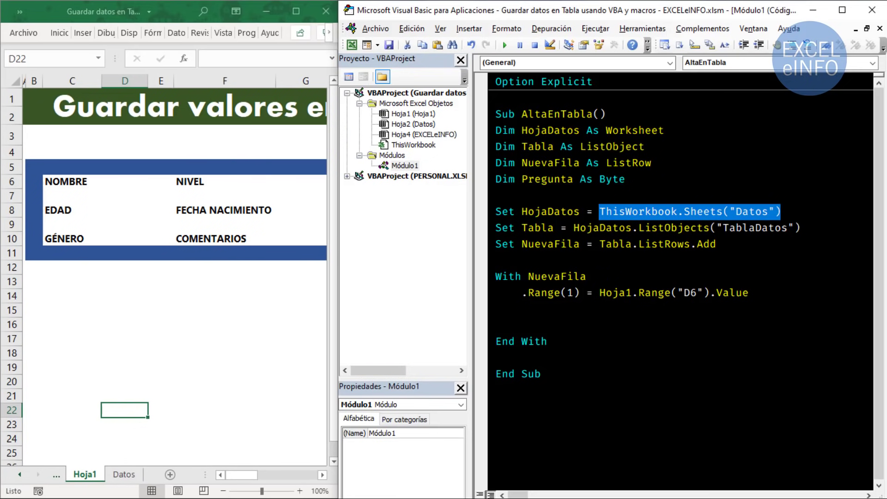
pyautogui.doubleClick(608, 293)
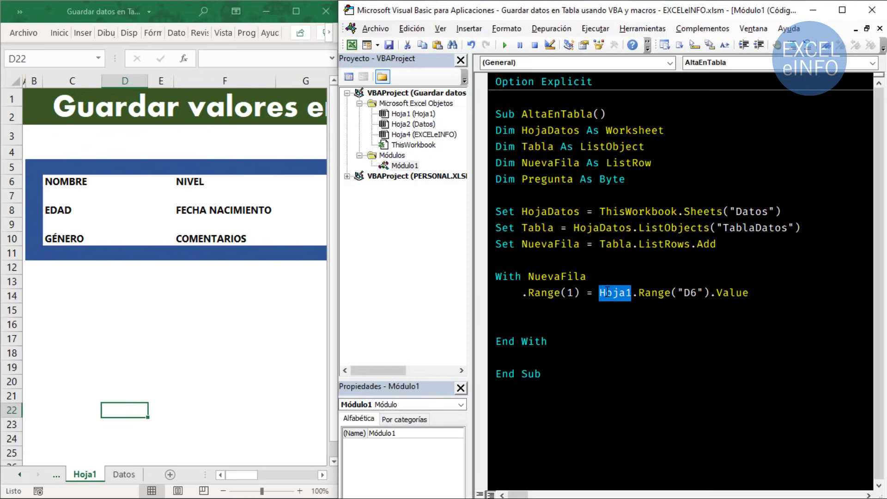
# Glance at the Datos table, then return to the Hoja1 form at cell B6
pyautogui.click(124, 474)
pyautogui.hscroll(5, 168, 173)
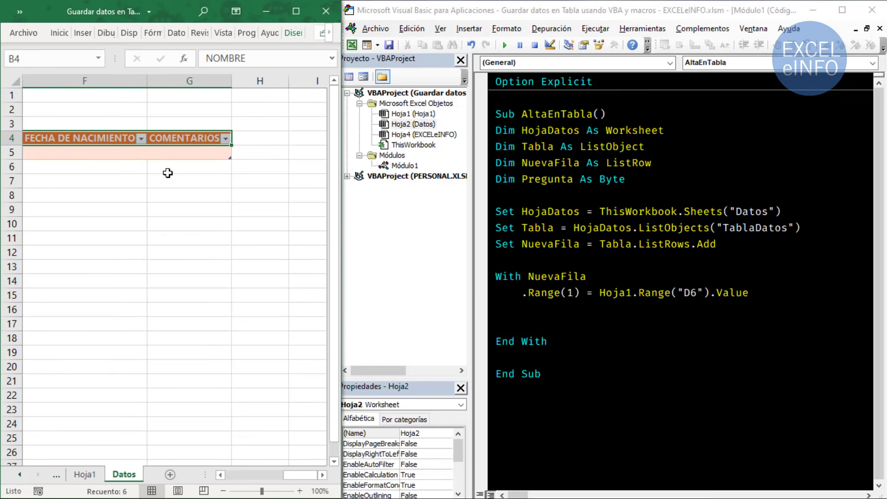
pyautogui.hotkey('ctrl', 'pageup')
pyautogui.press('Left')
pyautogui.press('Left')
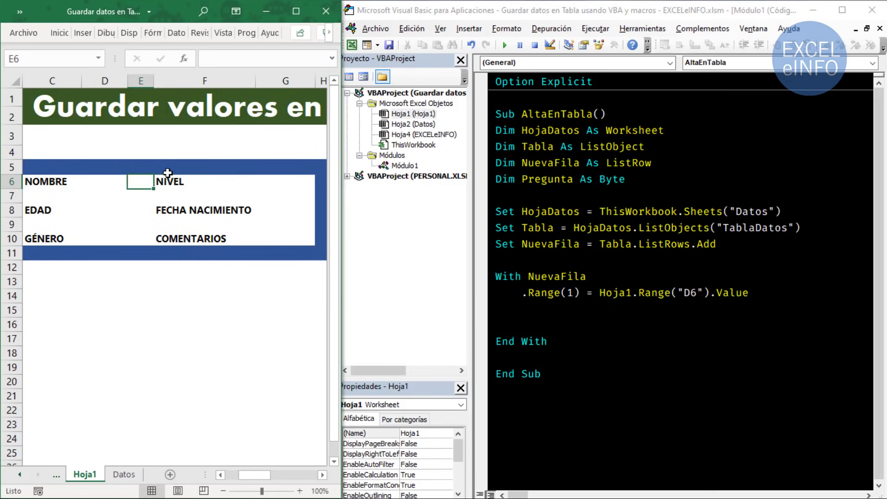
pyautogui.press('Left')
pyautogui.press('Left')
pyautogui.press('Left')
# Copy the .Range(1) line and paste it five times below inside the With block
pyautogui.doubleClick(569, 292)
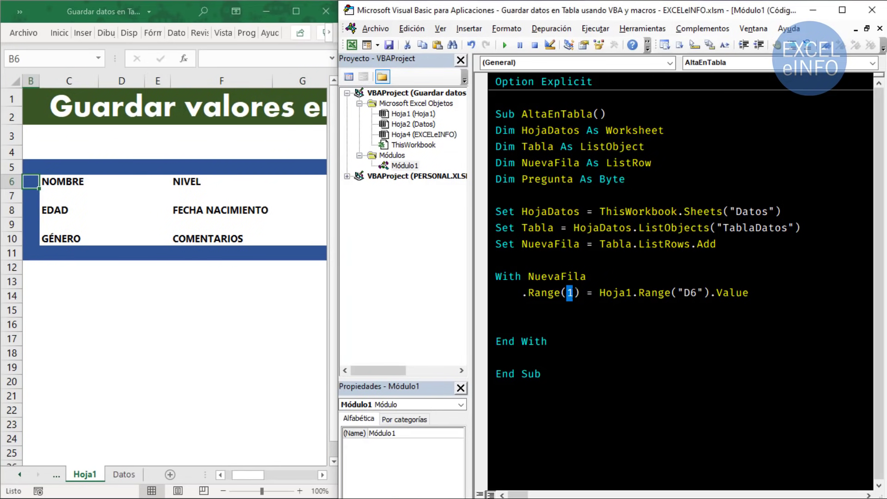
pyautogui.press('Home')
pyautogui.hotkey('shift', 'End')
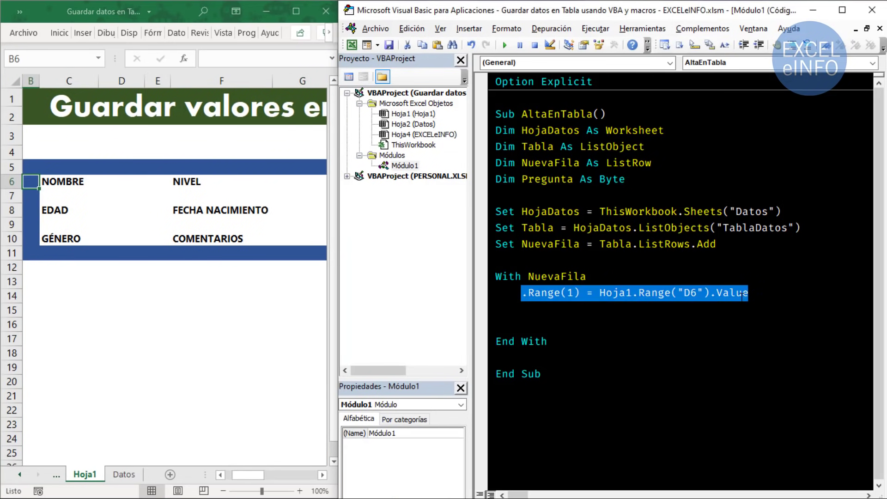
pyautogui.press('Home')
pyautogui.press('Home')
pyautogui.hotkey('shift', 'End')
pyautogui.hotkey('ctrl', 'c')
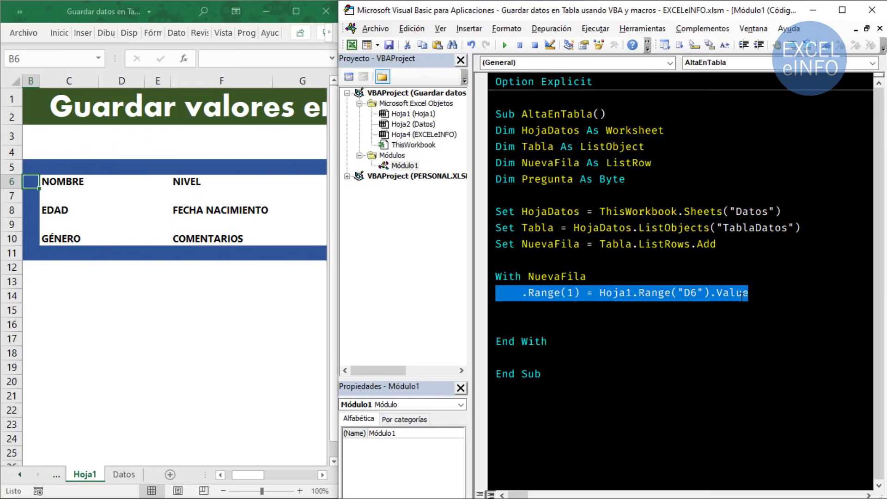
pyautogui.press('Down')
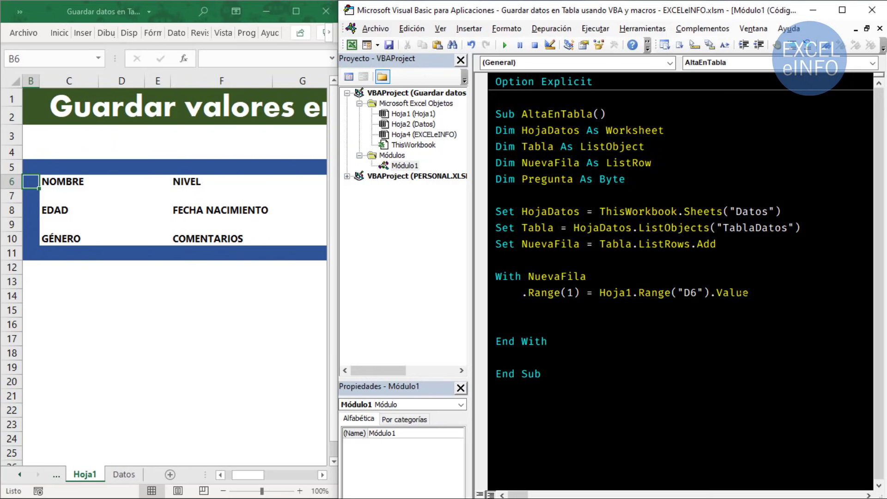
pyautogui.hotkey('ctrl', 'v')
pyautogui.press('Return')
pyautogui.hotkey('ctrl', 'v')
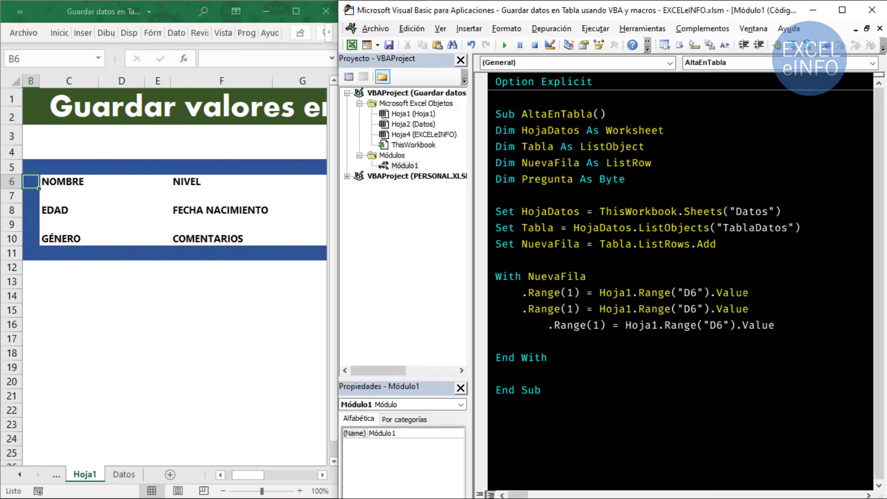
pyautogui.hotkey('shift', 'Tab')
pyautogui.press('Down')
pyautogui.hotkey('ctrl', 'v')
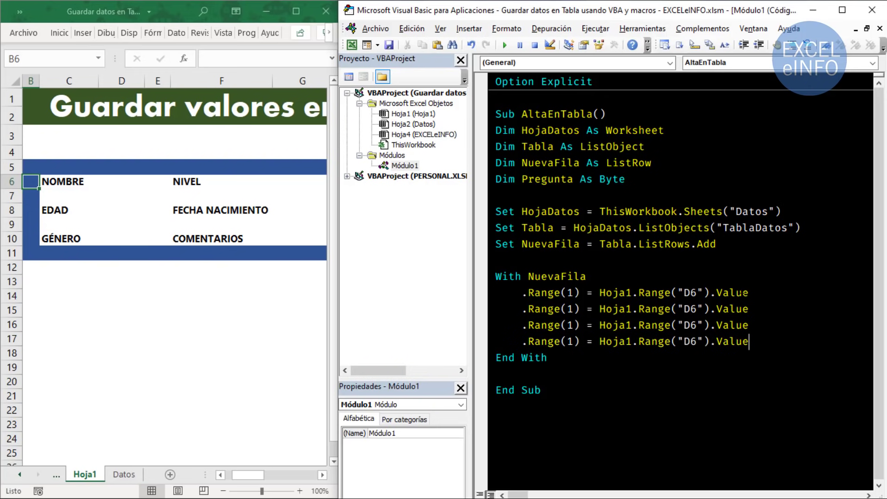
pyautogui.press('Return')
pyautogui.hotkey('ctrl', 'v')
pyautogui.press('Return')
pyautogui.hotkey('ctrl', 'v')
# Renumber the pasted lines' indexes to .Range(2) through .Range(6)
pyautogui.press('Up')
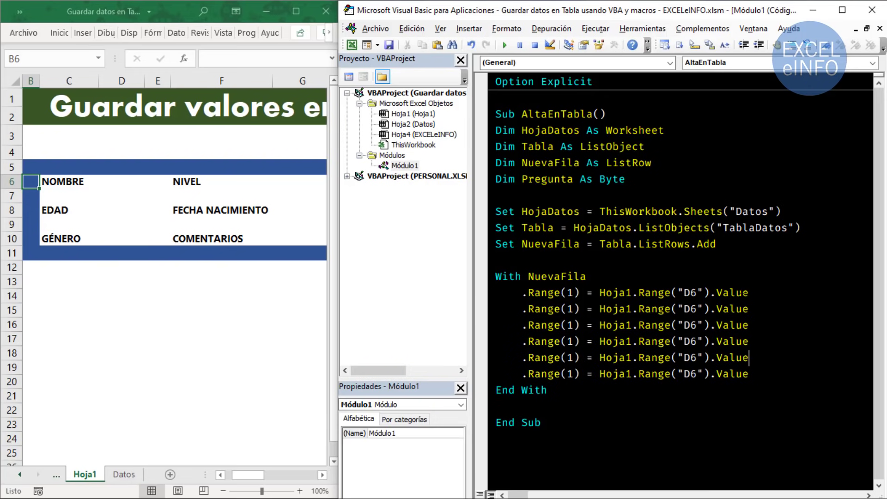
pyautogui.press('Up')
pyautogui.press('Left')
pyautogui.press('Left')
pyautogui.press('Left')
pyautogui.press('Left')
pyautogui.press('Left')
pyautogui.press('Left')
pyautogui.press('Left')
pyautogui.press('Up')
pyautogui.press('Left')
pyautogui.press('Left')
pyautogui.hotkey('shift', 'Left')
pyautogui.write('2')
pyautogui.press('Down')
pyautogui.hotkey('shift', 'Left')
pyautogui.write('3')
pyautogui.press('Down')
pyautogui.hotkey('shift', 'Left')
pyautogui.write('4')
pyautogui.press('Down')
pyautogui.hotkey('shift', 'Left')
pyautogui.write('5')
pyautogui.press('Down')
pyautogui.hotkey('shift', 'Left')
pyautogui.write('6')
pyautogui.press('Up')
pyautogui.press('Up')
pyautogui.press('Up')
# Point the second line at D8, the EDAD entry cell, instead of D6
pyautogui.click(129, 186)
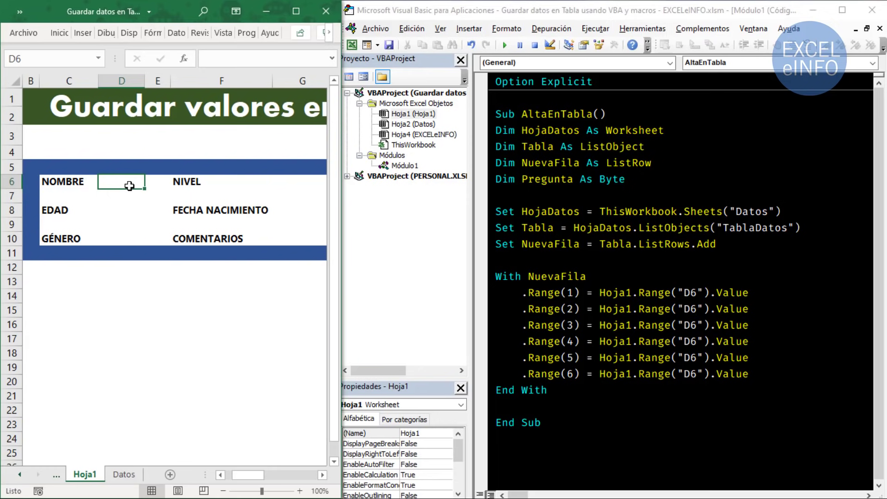
pyautogui.click(123, 474)
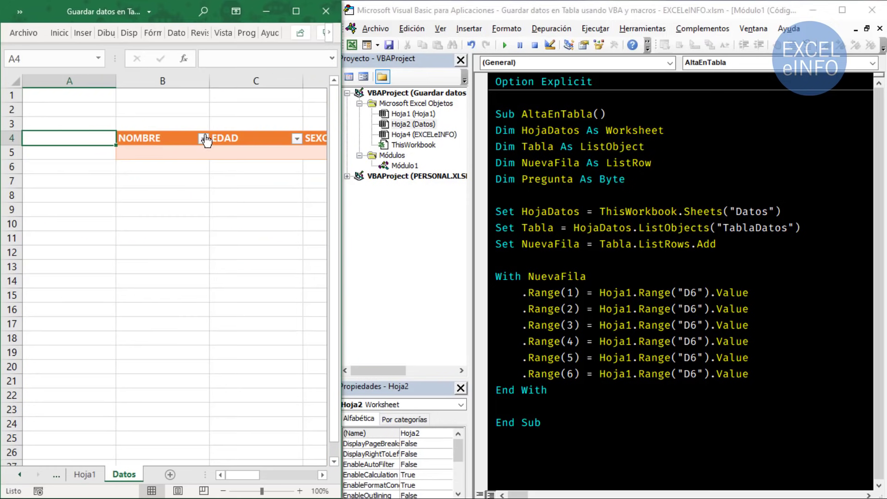
pyautogui.click(254, 137)
pyautogui.click(84, 474)
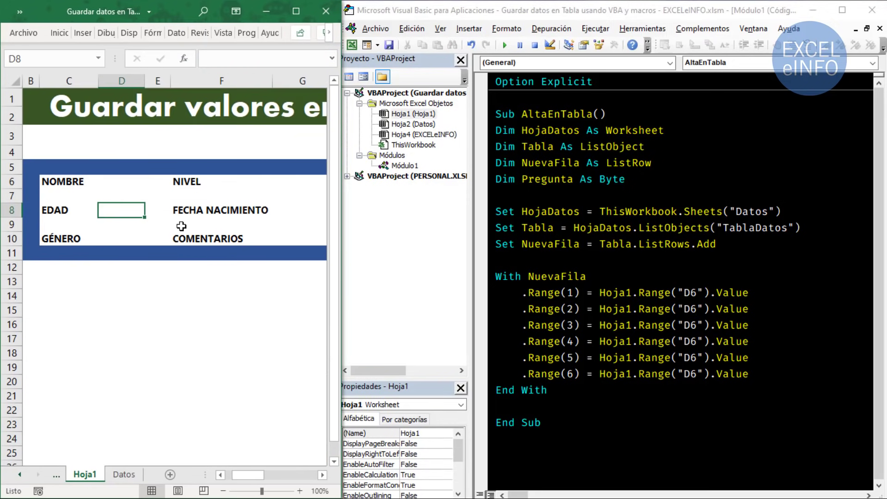
pyautogui.click(690, 309)
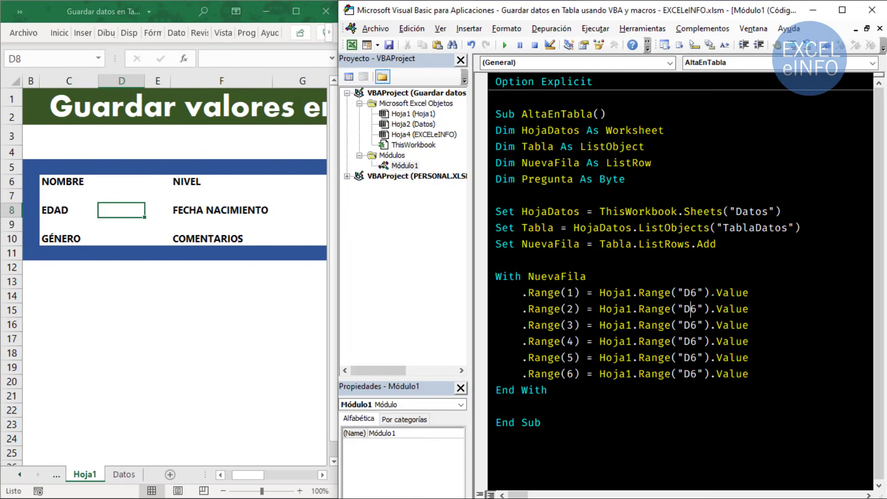
pyautogui.hotkey('shift', 'Right')
pyautogui.write('8')
# Rename the Datos table's SEXO header to GÉNERO
pyautogui.click(123, 474)
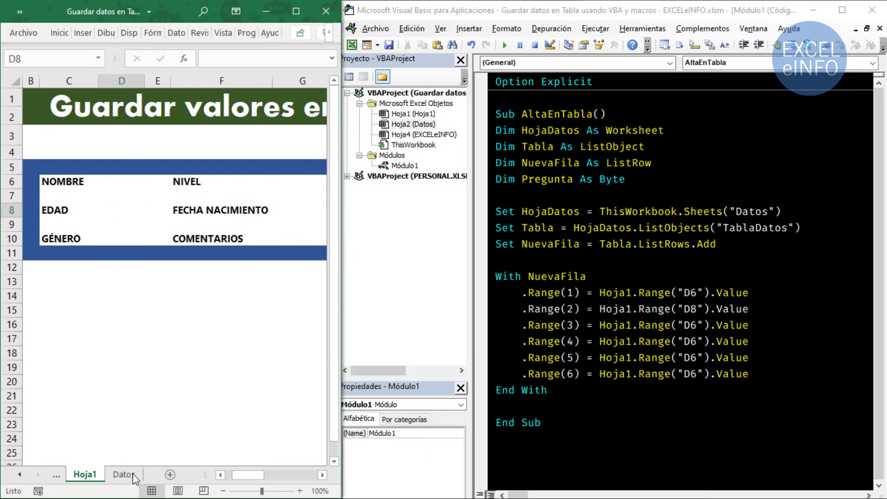
pyautogui.press('Right')
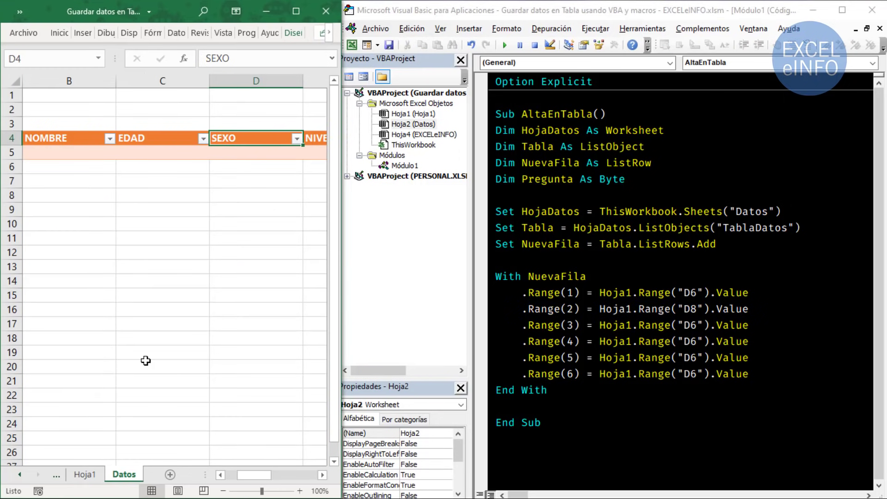
pyautogui.write('GÉNER')
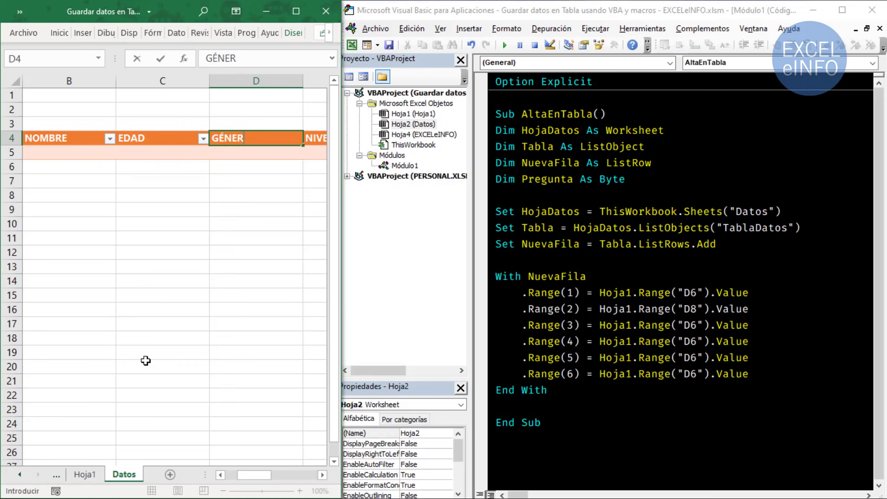
pyautogui.write('O')
pyautogui.press('Return')
# Point the third line at D10, the GÉNERO field cell
pyautogui.hotkey('ctrl', 'pageup')
pyautogui.click(111, 239)
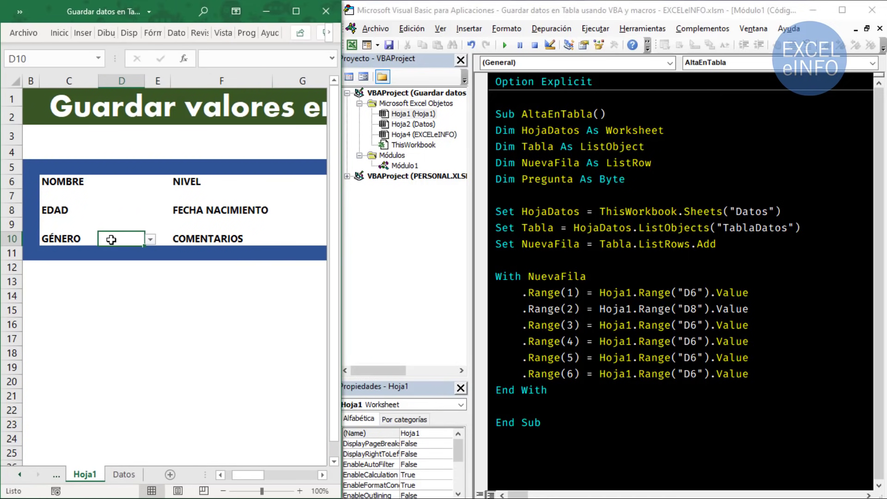
pyautogui.click(691, 324)
pyautogui.press('Delete')
pyautogui.write('10')
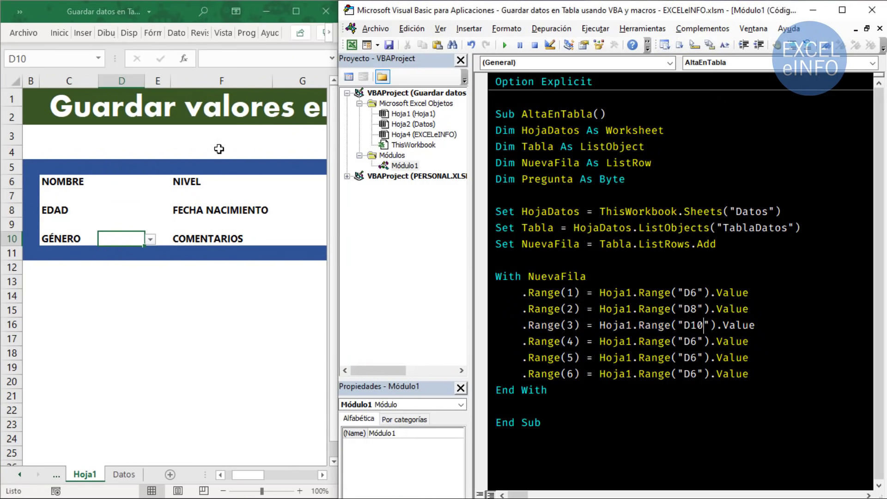
# Point the fourth and fifth lines at G6 and G8, the NIVEL and FECHA NACIMIENTO cells
pyautogui.click(212, 184)
pyautogui.press('Right')
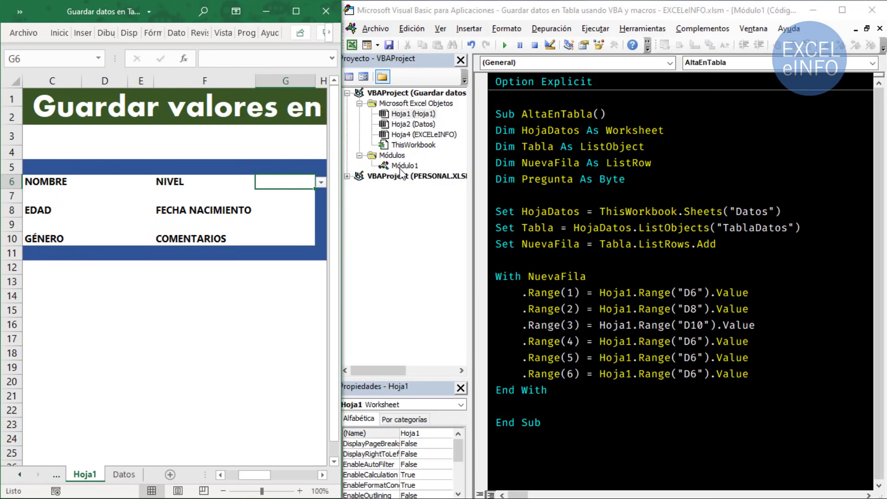
pyautogui.click(690, 341)
pyautogui.press('BackSpace')
pyautogui.write('G')
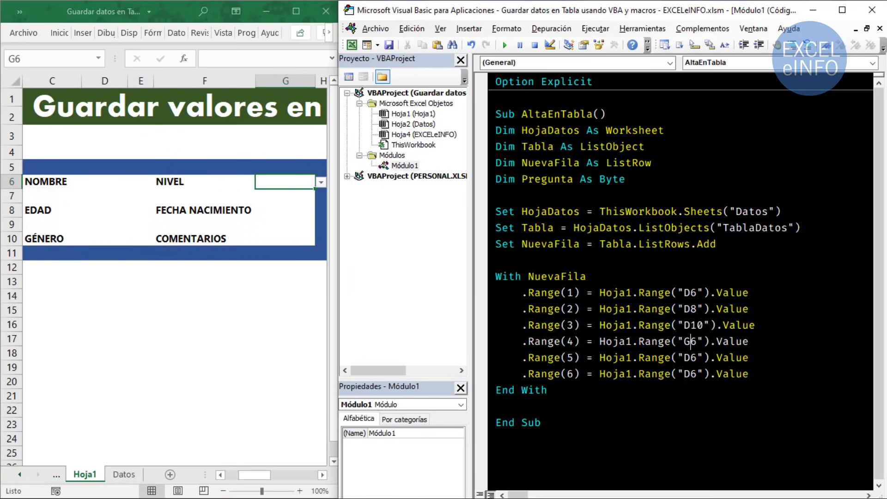
pyautogui.click(285, 210)
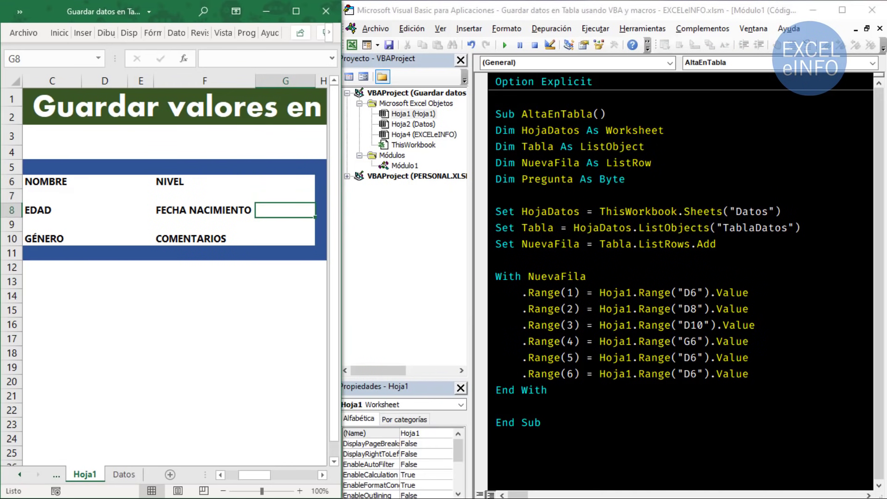
pyautogui.click(697, 357)
pyautogui.press('BackSpace')
pyautogui.press('BackSpace')
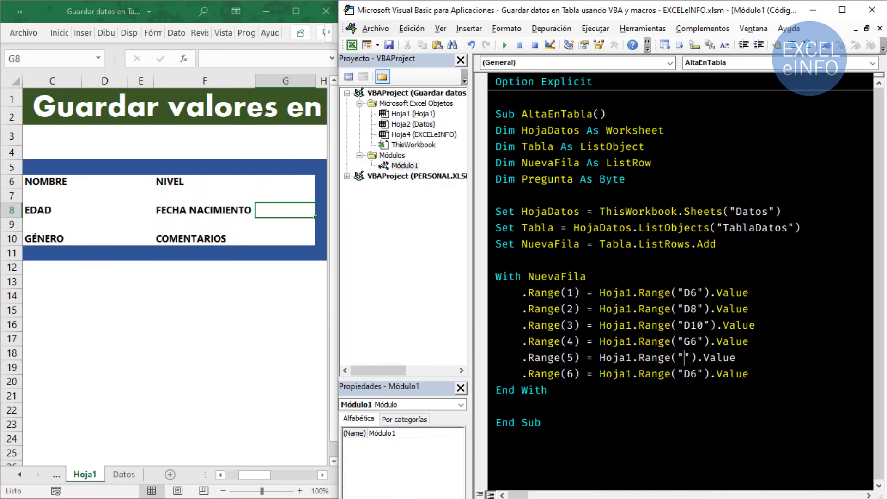
pyautogui.write('G8')
pyautogui.click(291, 239)
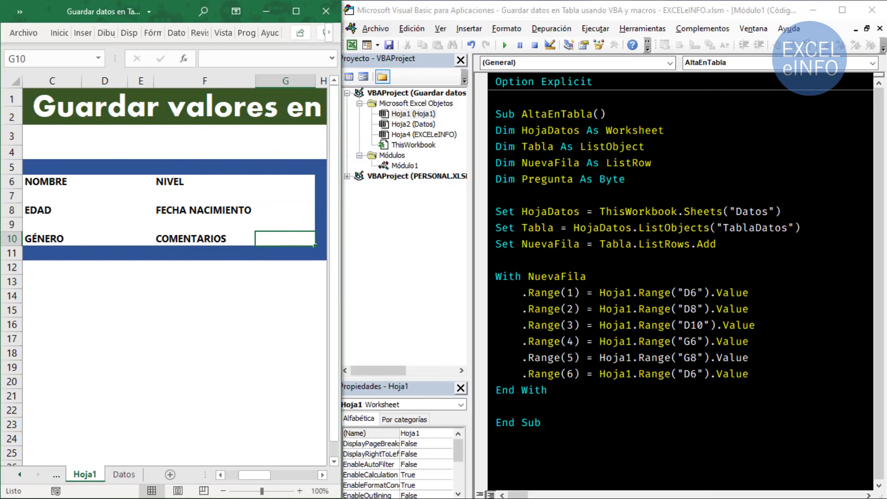
pyautogui.click(285, 253)
pyautogui.write('G10')
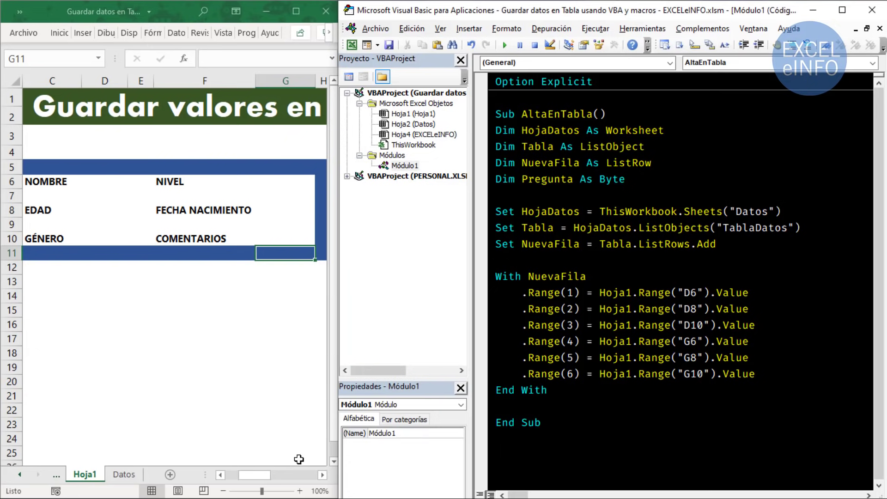
pyautogui.click(322, 475)
# Link the Guardar valores en Tabla shape to AltaEnTabla through Asignar macro
pyautogui.click(322, 475)
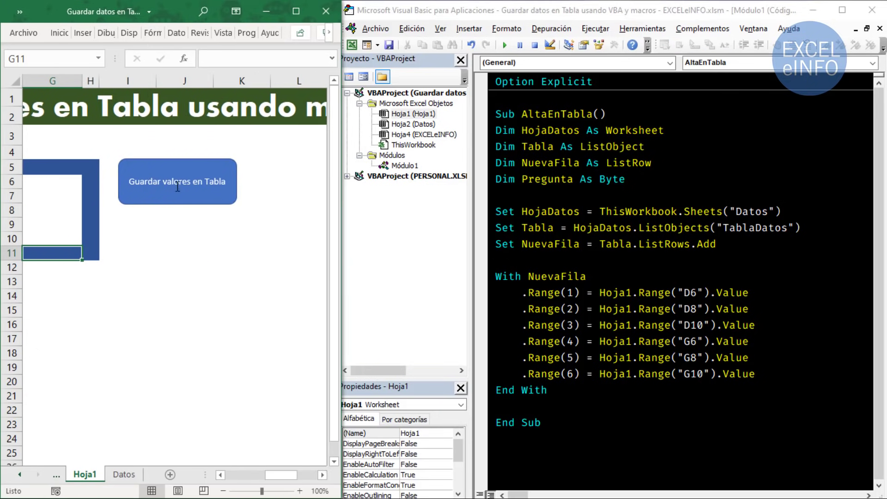
pyautogui.rightClick(173, 201)
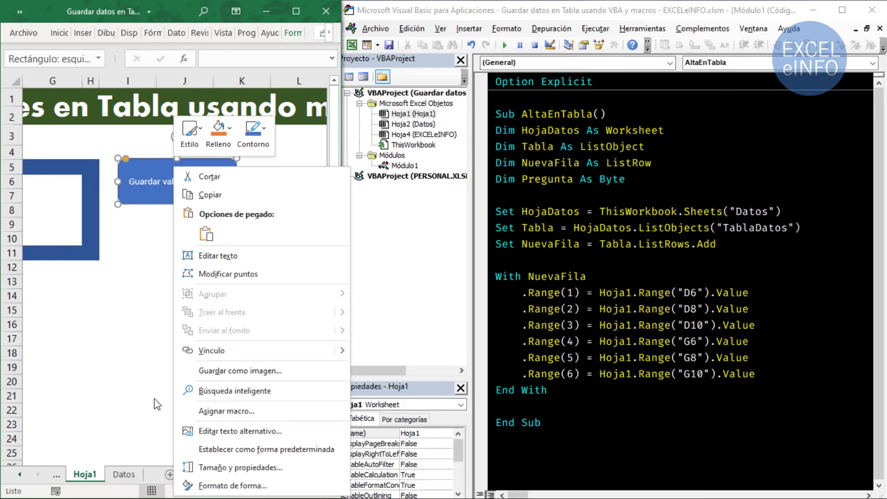
pyautogui.click(272, 407)
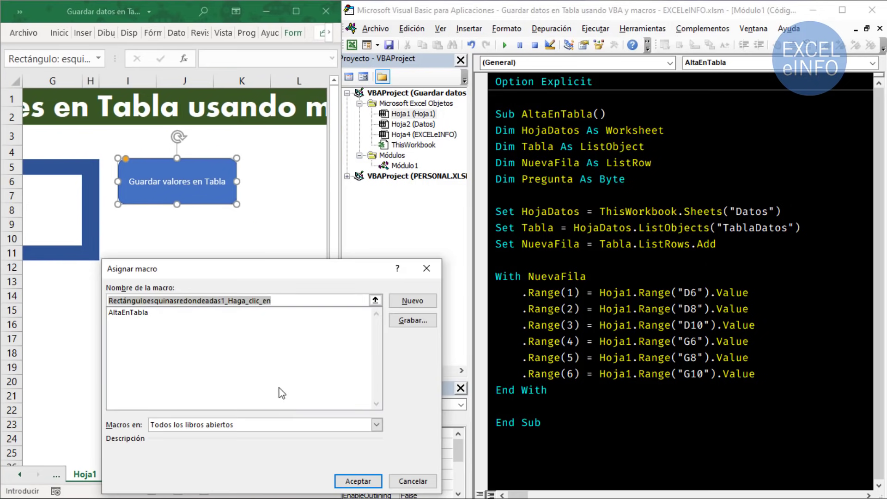
pyautogui.click(160, 313)
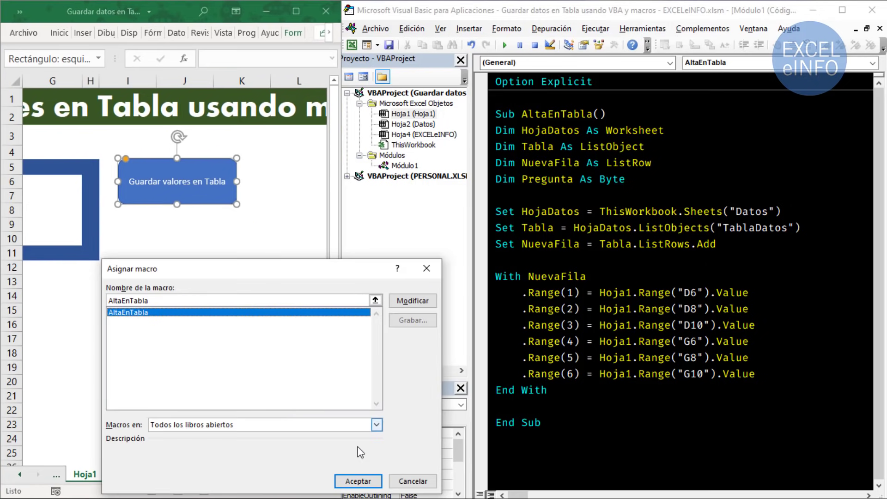
pyautogui.click(357, 481)
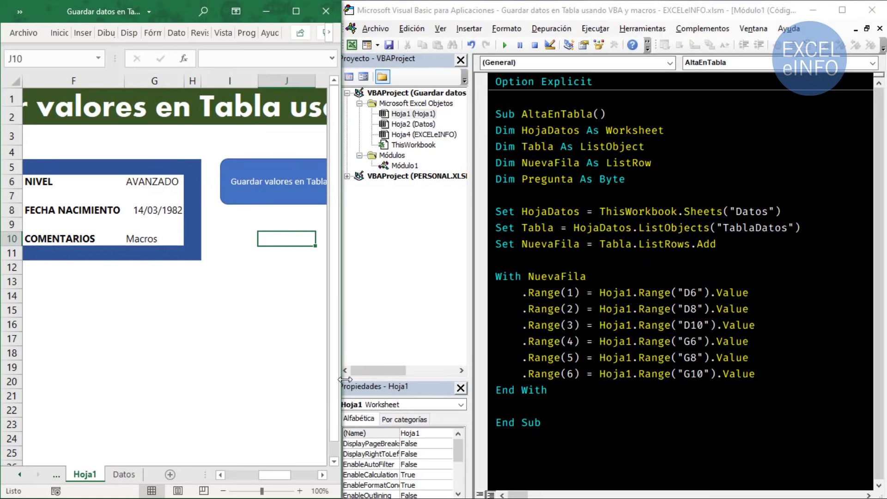
# Step along the new Datos row to check the name, 39, M, AVANZADO, 14/03/1982 and Macros
pyautogui.click(262, 178)
pyautogui.click(124, 475)
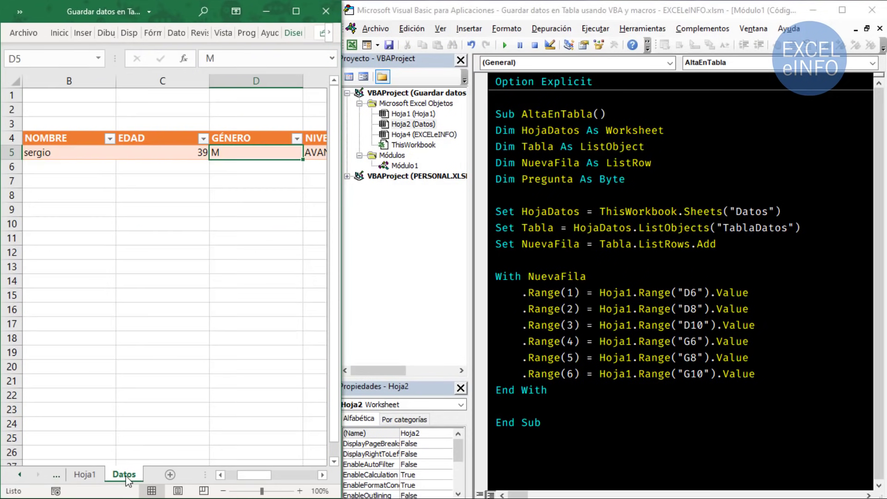
pyautogui.press('Left')
pyautogui.press('Left')
pyautogui.press('Left')
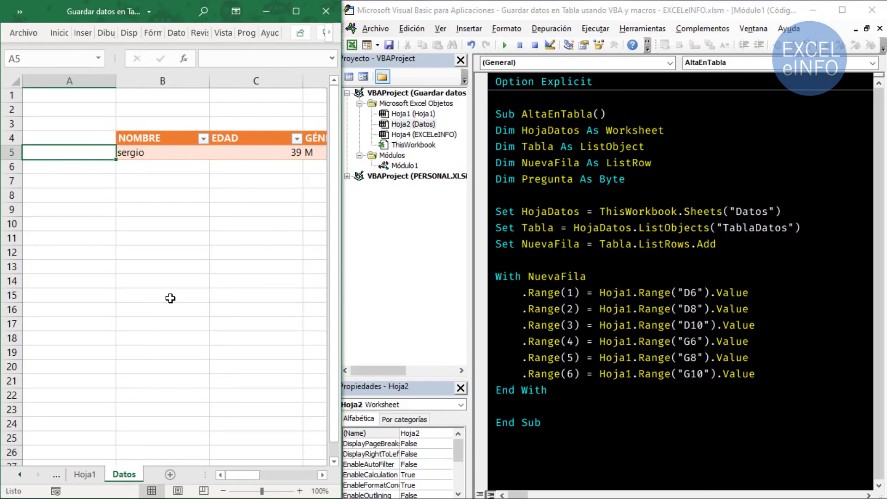
pyautogui.press('Right')
pyautogui.press('Up')
pyautogui.press('Down')
pyautogui.press('Right')
pyautogui.press('Right')
pyautogui.press('Right')
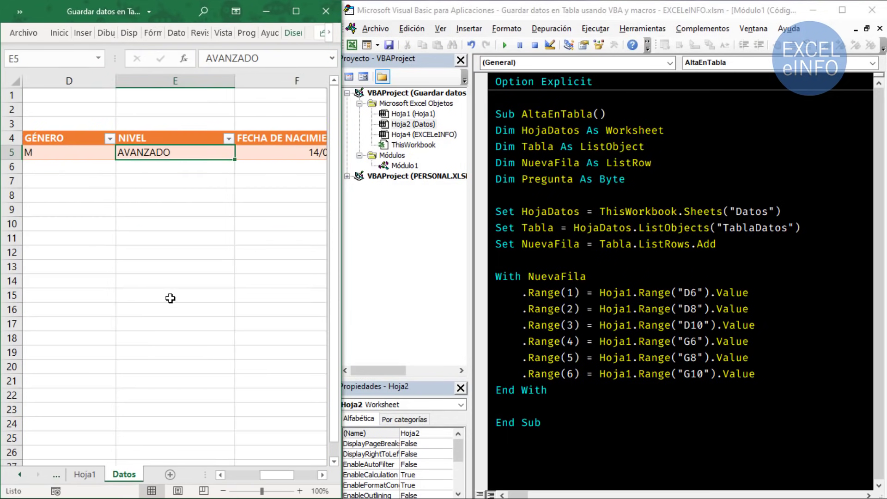
pyautogui.press('Right')
pyautogui.press('Right')
pyautogui.press('Left')
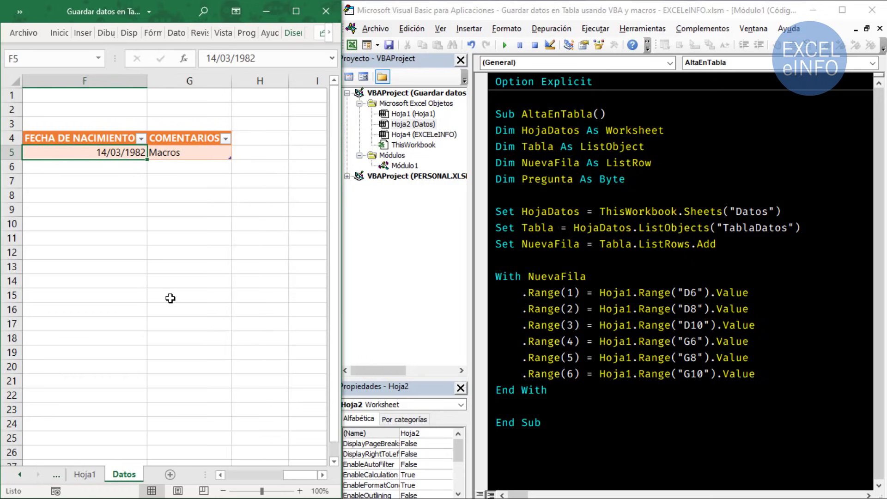
pyautogui.press('Home')
pyautogui.press('Right')
# Move above and below the table, then return to the AltaEnTabla code
pyautogui.press('Up')
pyautogui.press('Up')
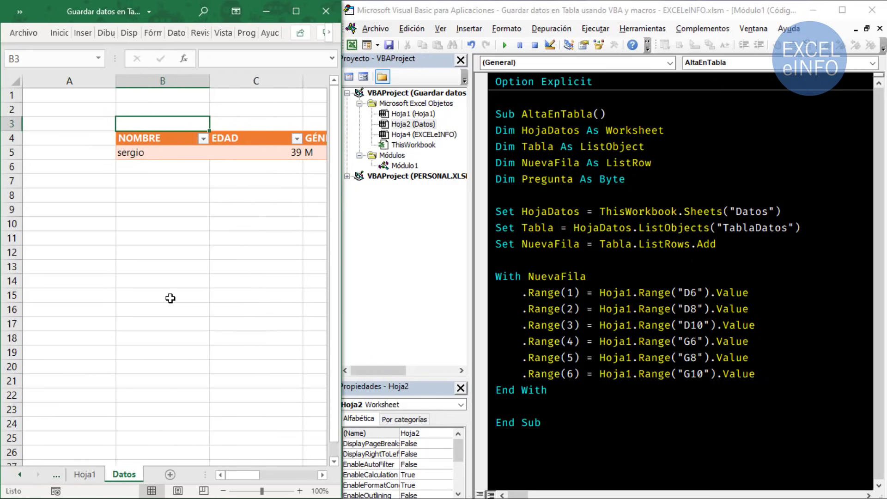
pyautogui.press('Up')
pyautogui.press('Up')
pyautogui.press('Left')
pyautogui.press('Down')
pyautogui.hotkey('shift', 'Right')
pyautogui.press('Down')
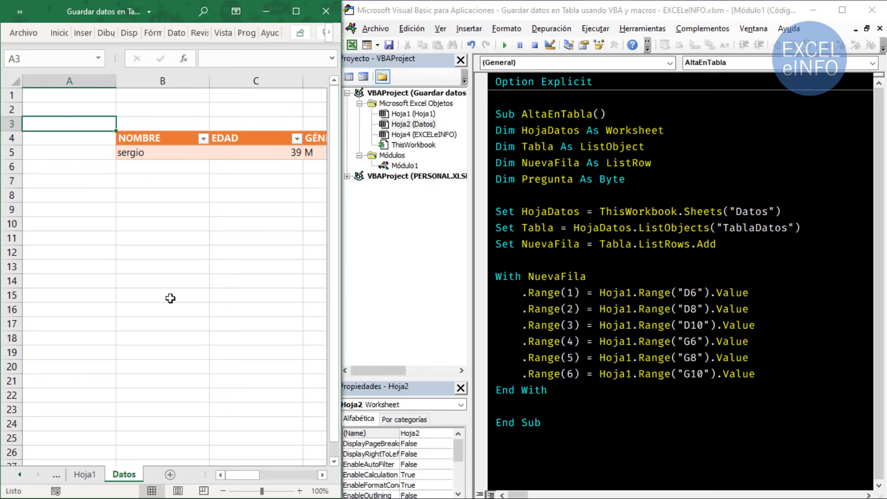
pyautogui.press('Down')
pyautogui.press('Down')
pyautogui.press('Down')
pyautogui.press('Down')
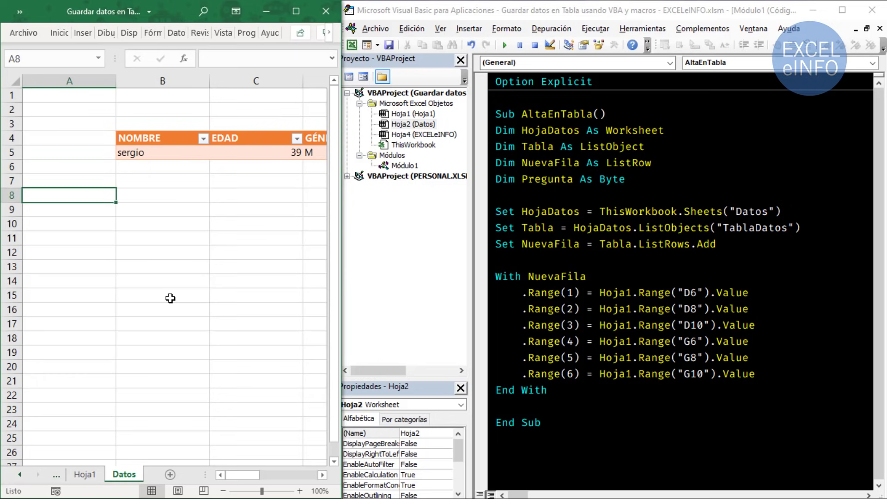
pyautogui.doubleClick(757, 227)
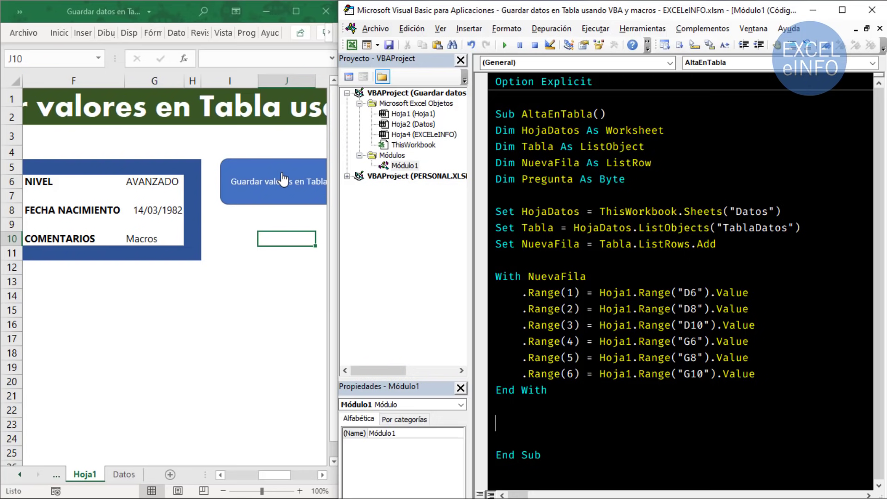
# End AltaEnTabla with MsgBox "Se guardaron los datos en Tabla", vbInformation, followed by a new line
pyautogui.write('msgbox ')
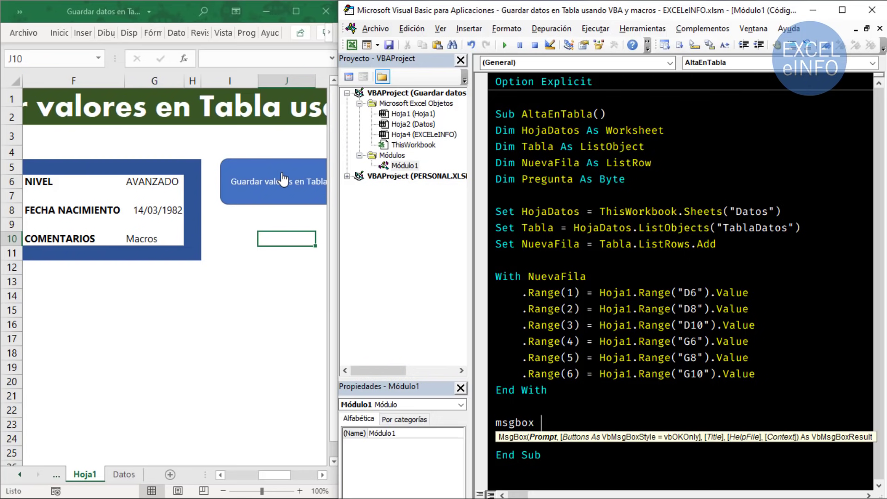
pyautogui.write('"')
pyautogui.write('Se guardaron l')
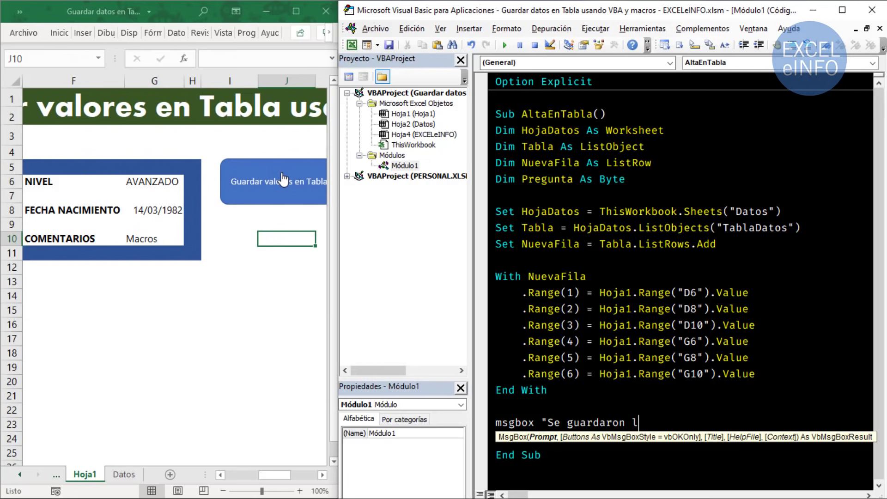
pyautogui.write('os datos en da')
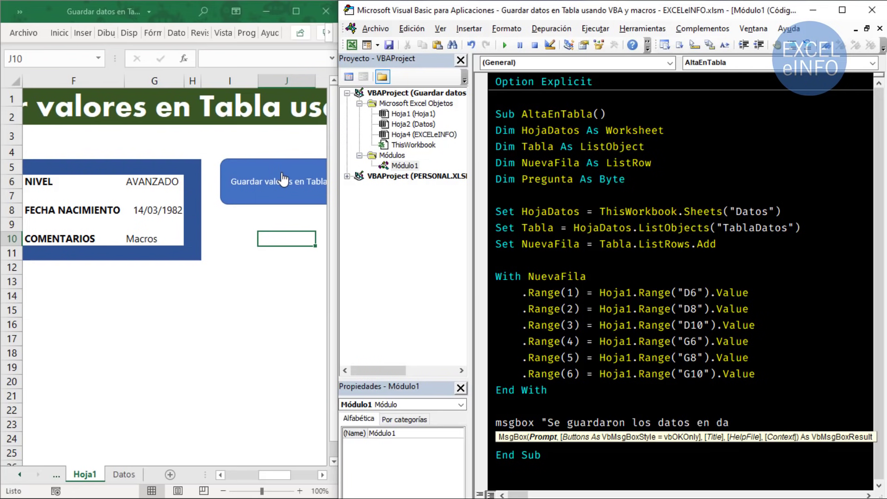
pyautogui.press('BackSpace')
pyautogui.press('BackSpace')
pyautogui.write('Tabla!')
pyautogui.press('BackSpace')
pyautogui.write('",')
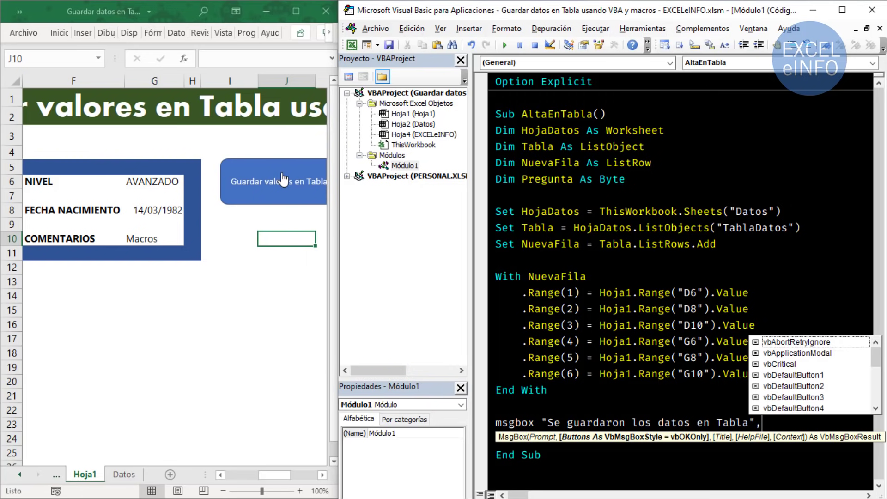
pyautogui.write('vb')
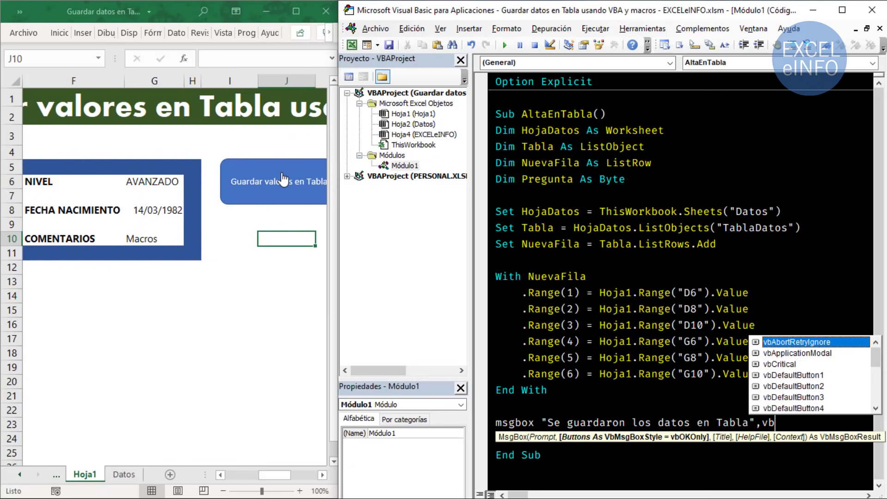
pyautogui.write('in')
pyautogui.press('Tab')
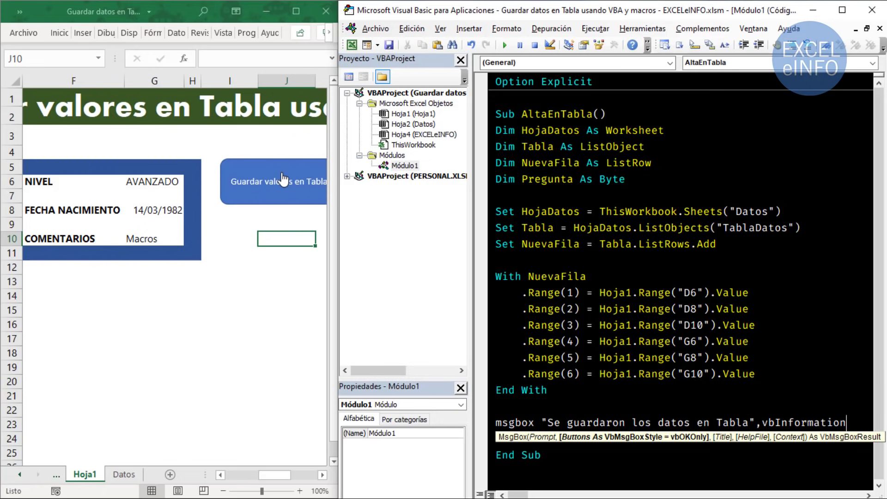
pyautogui.press('Down')
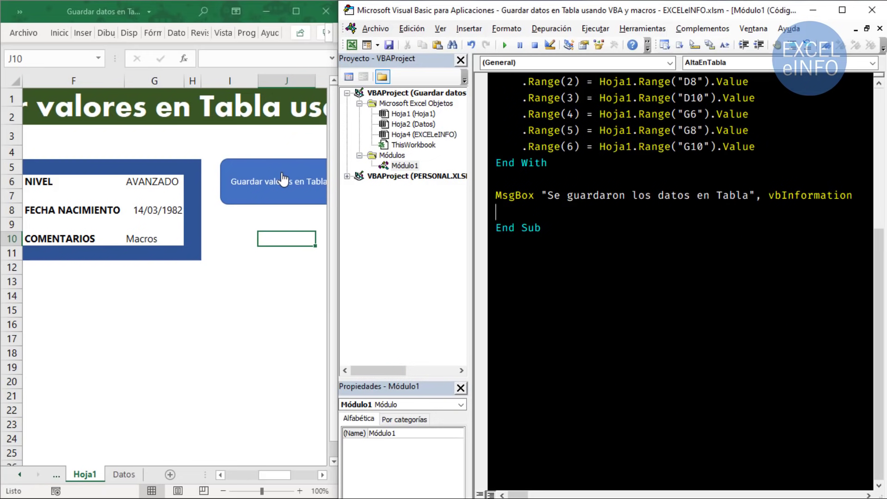
pyautogui.press('Return')
pyautogui.press('Return')
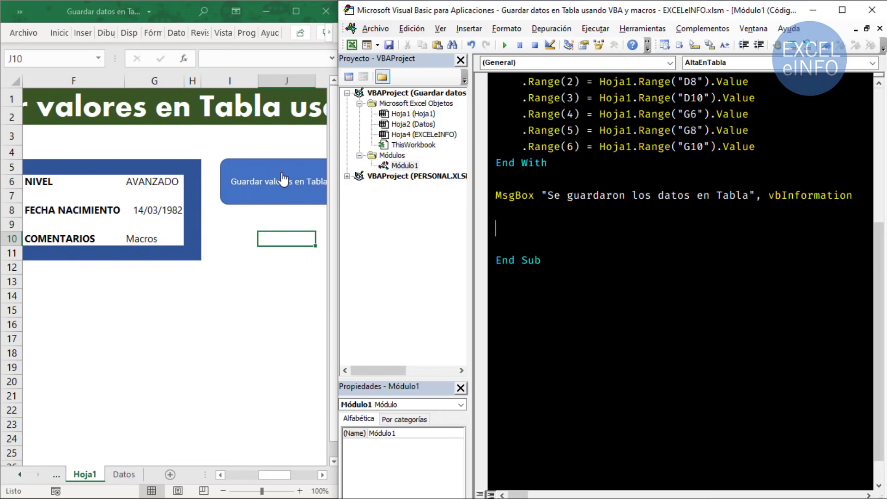
pyautogui.click(213, 263)
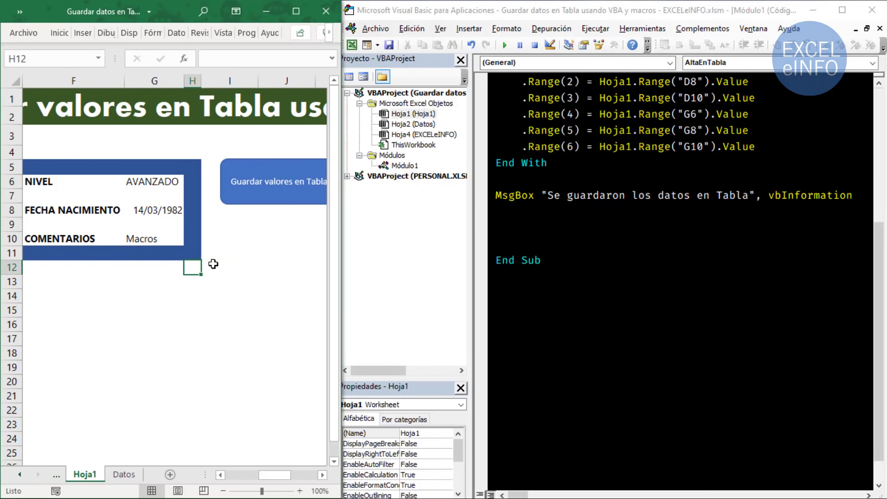
pyautogui.press('Home')
pyautogui.press('Up')
pyautogui.press('Up')
pyautogui.press('Up')
pyautogui.press('Up')
pyautogui.press('Up')
pyautogui.press('Right')
pyautogui.press('Right')
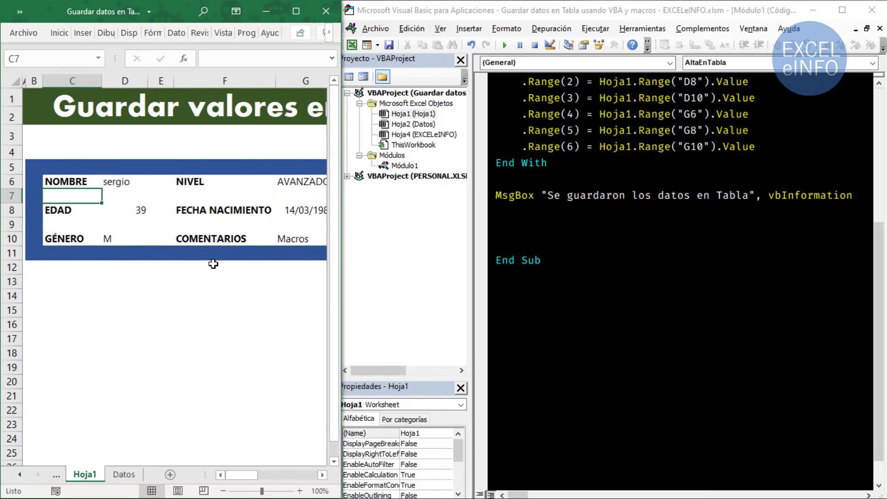
pyautogui.press('Up')
pyautogui.press('Right')
pyautogui.hotkey('shift', 'Down')
pyautogui.hotkey('shift', 'Down')
pyautogui.hotkey('shift', 'Down')
pyautogui.hotkey('shift', 'Down')
pyautogui.press('Up')
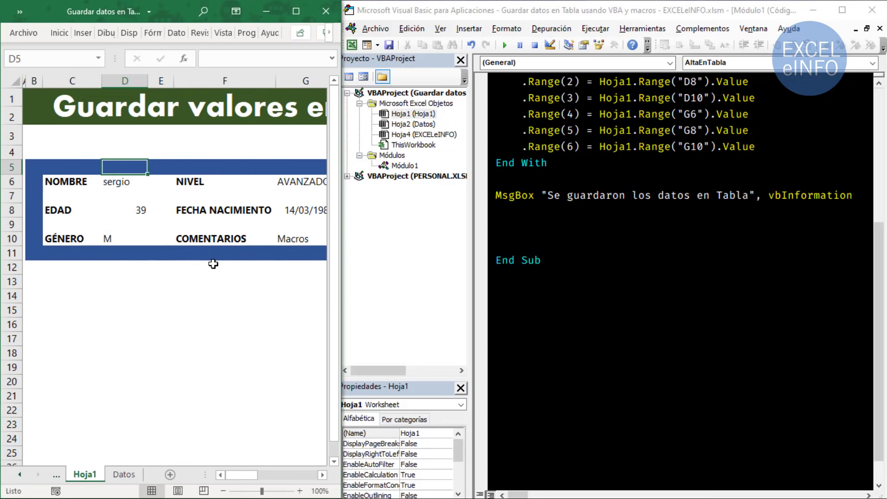
pyautogui.hotkey('alt', 'F11')
pyautogui.hotkey('ctrl', 'Home')
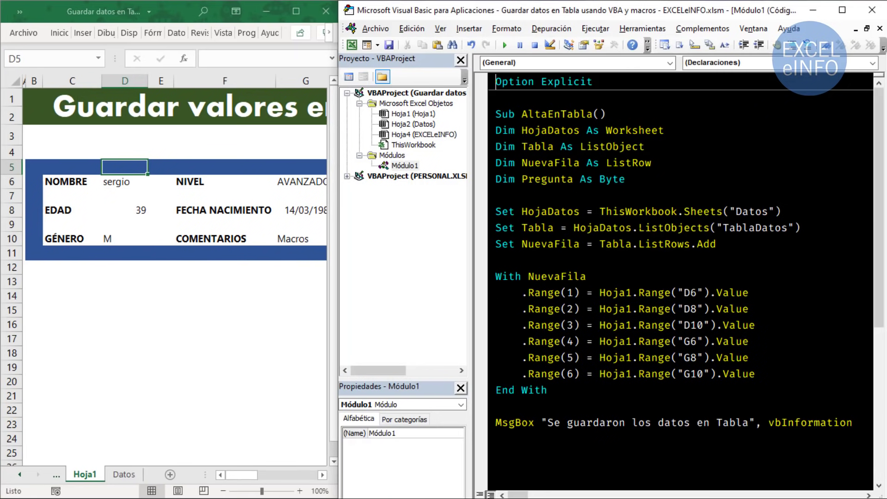
pyautogui.press('Down')
pyautogui.press('Down')
pyautogui.press('Down')
pyautogui.press('Down')
pyautogui.hotkey('ctrl', 'Right')
pyautogui.hotkey('ctrl', 'shift', 'Right')
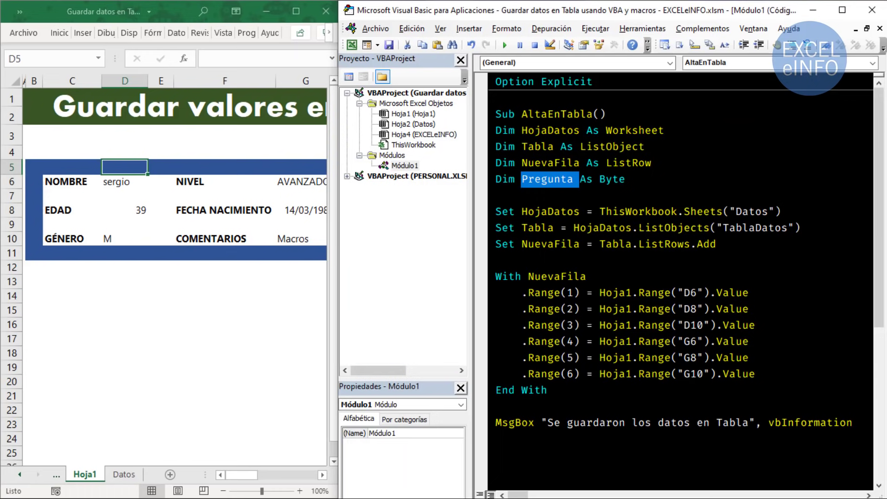
pyautogui.hotkey('shift', 'Left')
# Add Pregunta = MsgBox("Deseas limpiar el Formulario?", vbYesNo + vbQuestion) below the confirmation message
pyautogui.click(495, 455)
pyautogui.write('Pre')
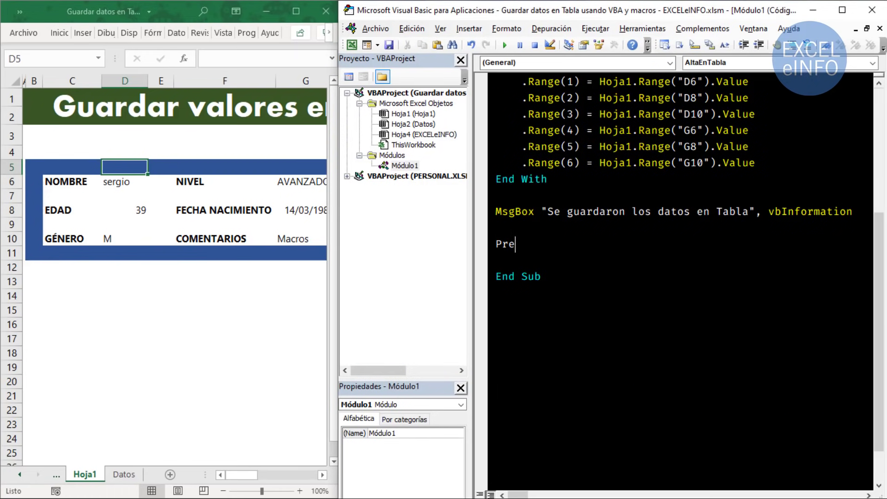
pyautogui.write('gunta = ')
pyautogui.write('msgbox')
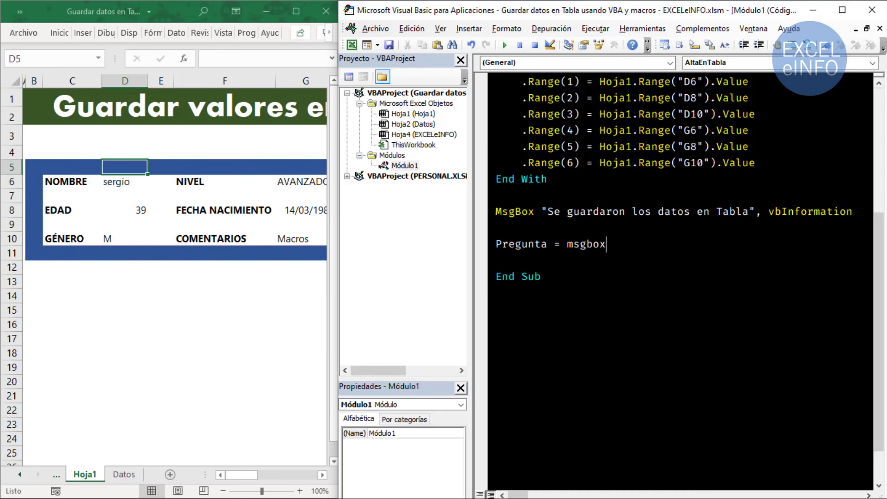
pyautogui.write('(')
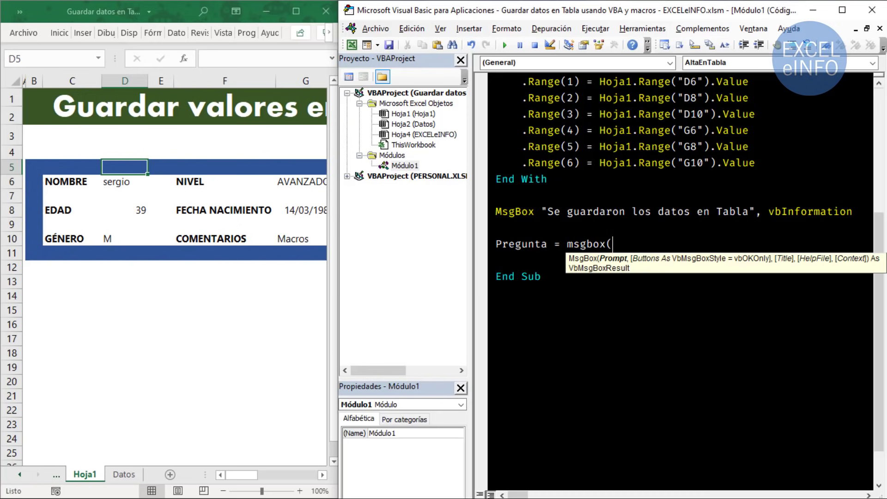
pyautogui.write('"Des')
pyautogui.write('eas limpiar')
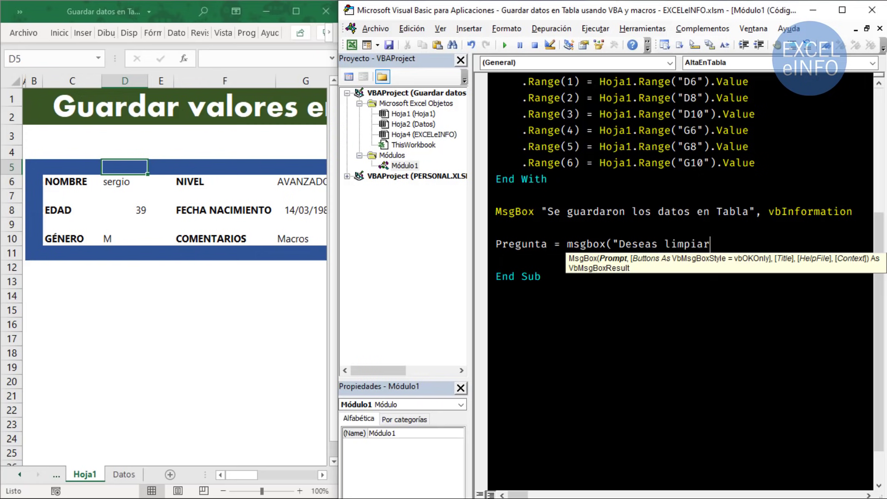
pyautogui.write(' el Fom')
pyautogui.press('BackSpace')
pyautogui.write('rmula')
pyautogui.write('rio?"')
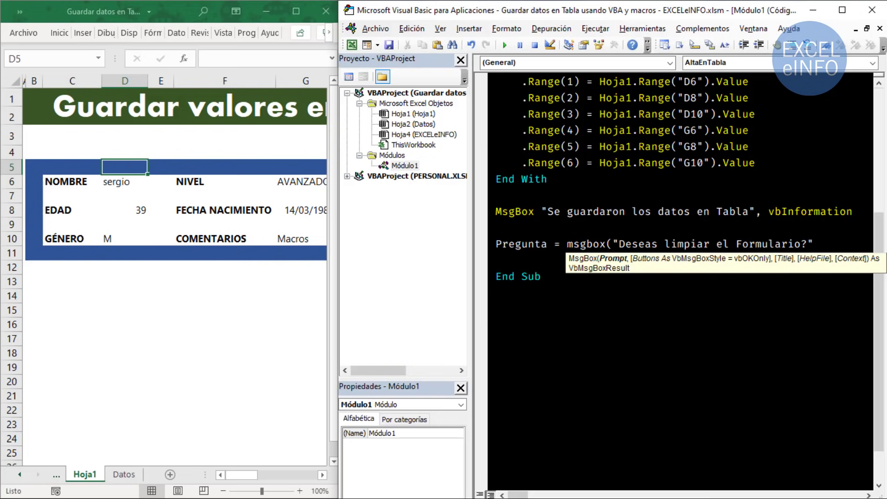
pyautogui.write(',vb')
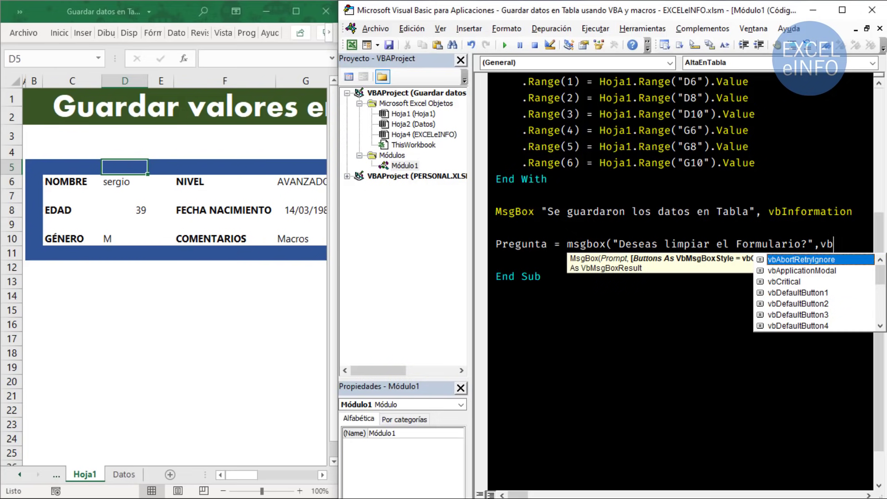
pyautogui.write('yes')
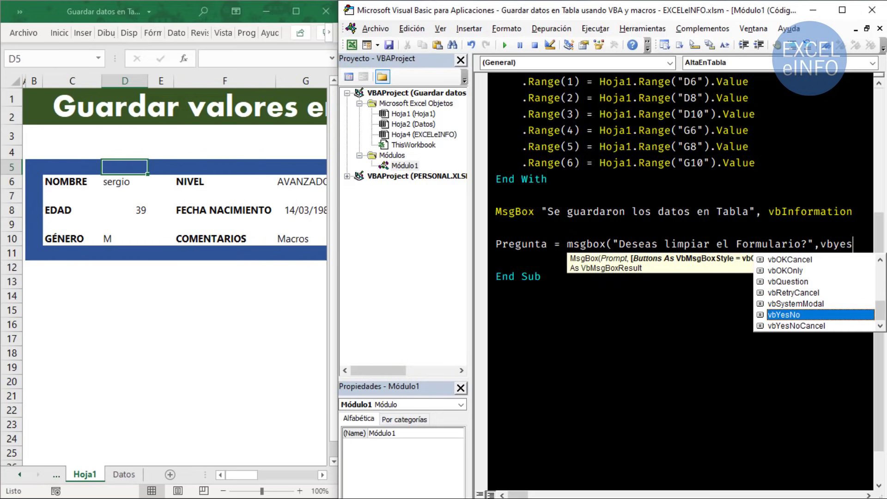
pyautogui.write('no')
pyautogui.press('Tab')
pyautogui.write('+')
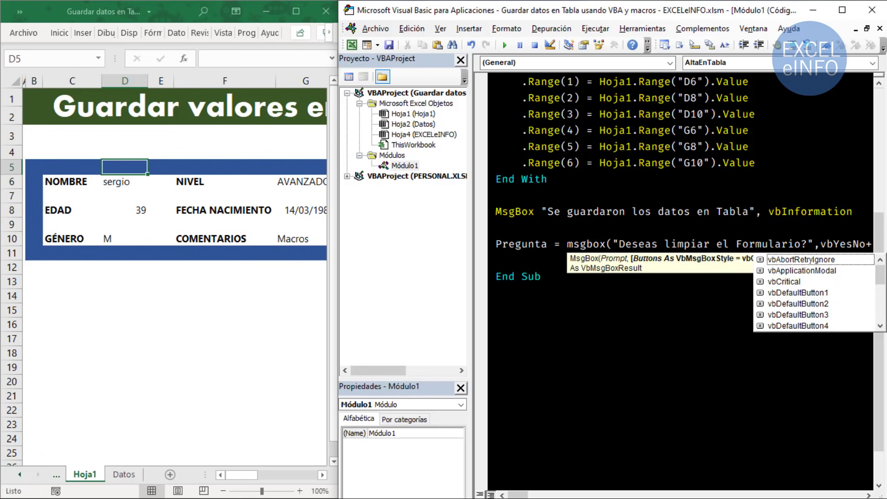
pyautogui.write('vbq')
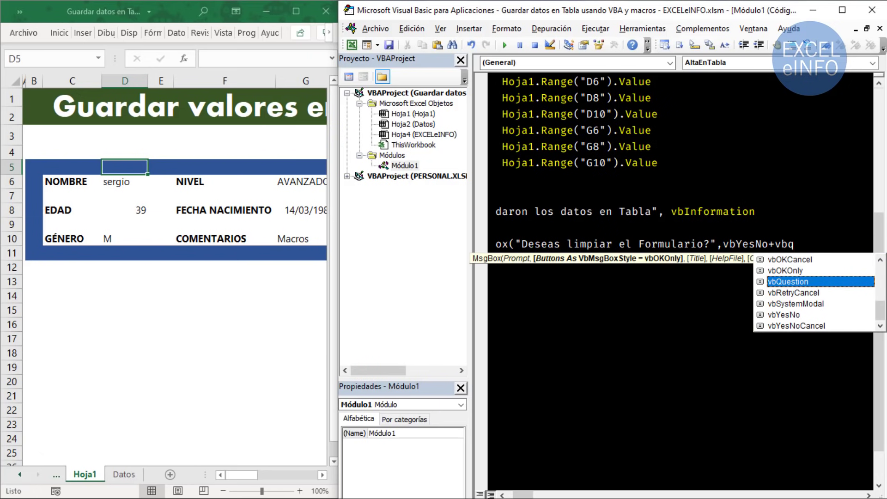
pyautogui.press('Tab')
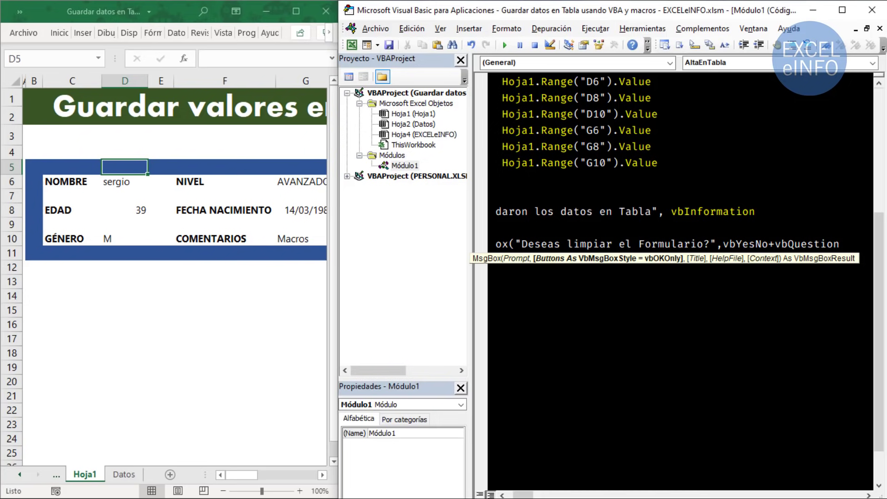
pyautogui.write(')')
# Select the vbYesNo constant, then the Pregunta variable name, in the new statement
pyautogui.press('Down')
pyautogui.press('Up')
pyautogui.hotkey('ctrl', 'Left')
pyautogui.press('Left')
pyautogui.press('Left')
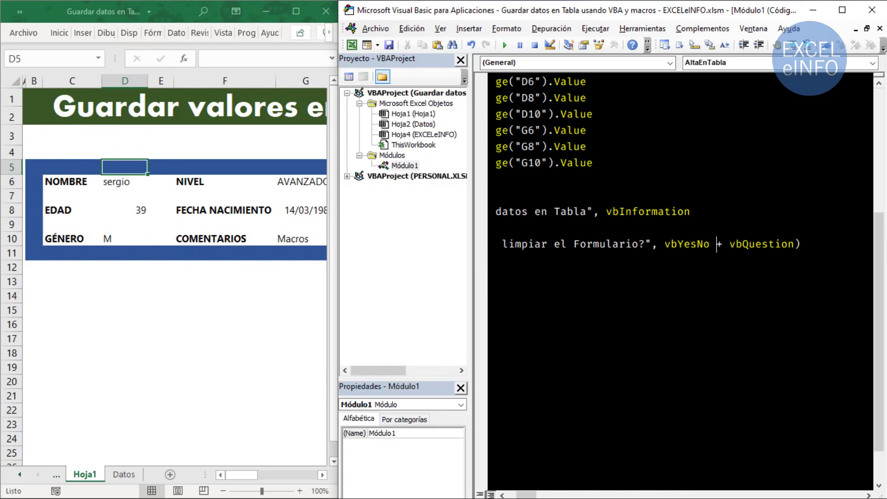
pyautogui.press('Left')
pyautogui.hotkey('ctrl', 'shift', 'Left')
pyautogui.press('Down')
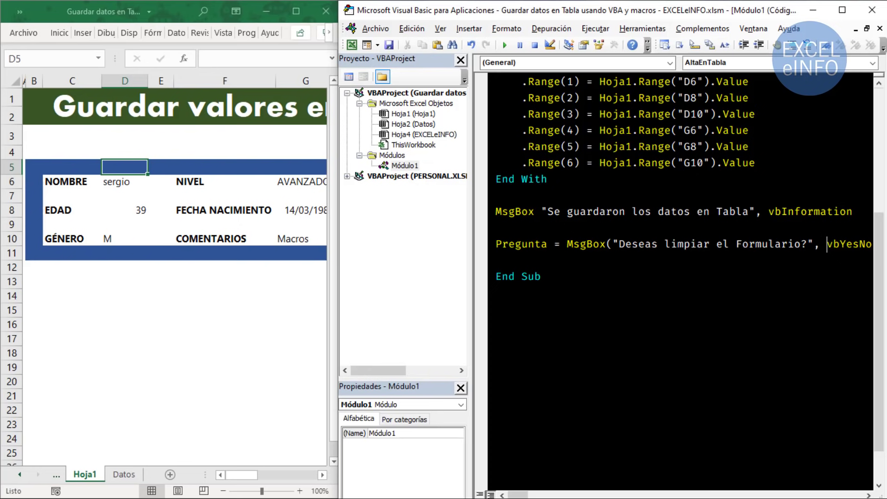
pyautogui.press('Home')
pyautogui.hotkey('ctrl', 'shift', 'Right')
# Add If Pregunta = vbNo Then Exit Sub below the question statement
pyautogui.press('End')
pyautogui.press('Return')
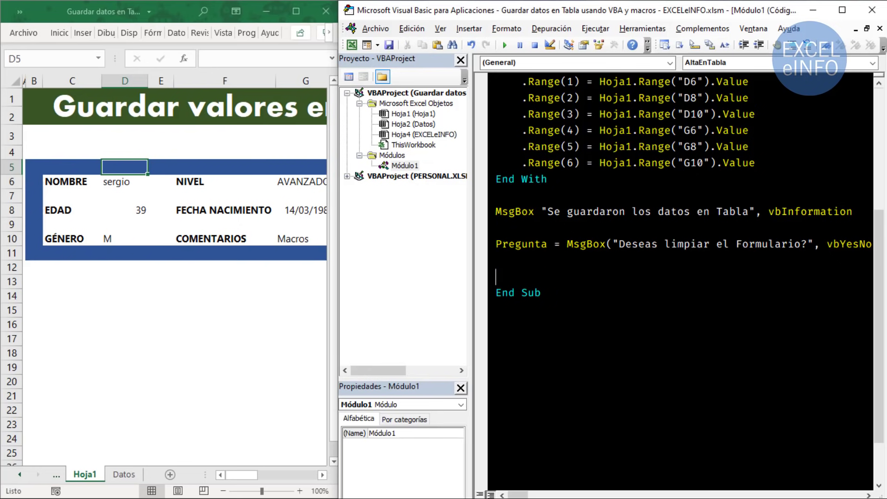
pyautogui.press('Return')
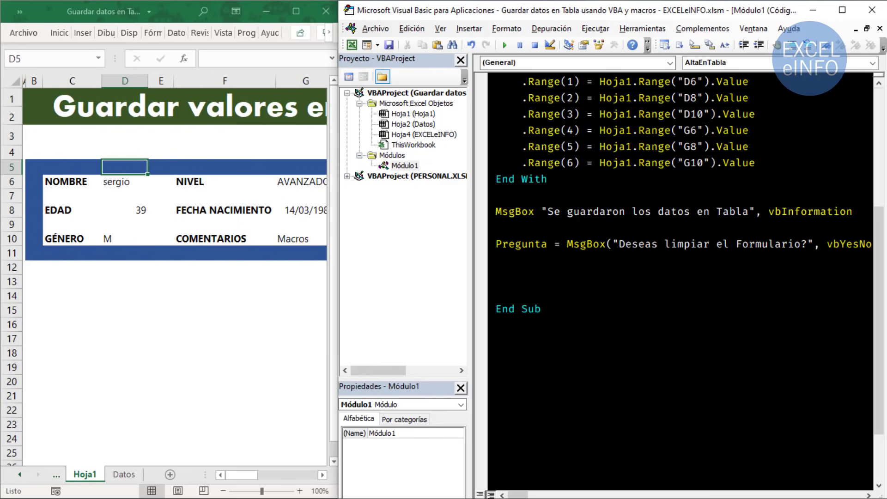
pyautogui.write('If Preg')
pyautogui.write('unta = ')
pyautogui.write('vbNo')
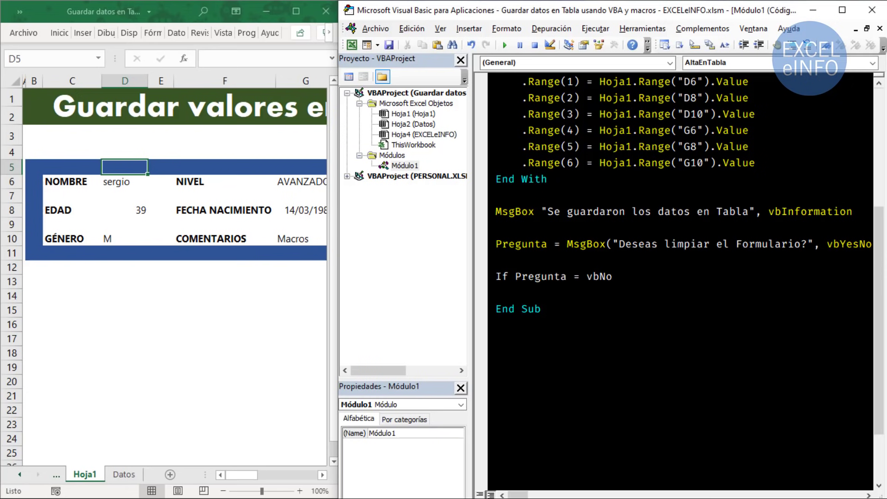
pyautogui.write(' th')
pyautogui.write('en exit s')
pyautogui.write('ub')
pyautogui.press('Return')
pyautogui.press('Return')
pyautogui.write("'")
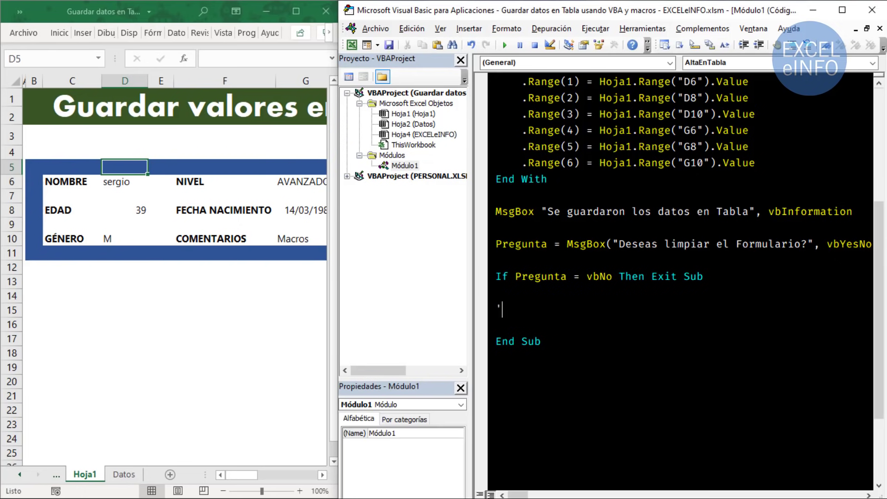
# Add the comment 'Borramos campos del Formulario' and begin Hoja1.Range("D6").Clear on the next line
pyautogui.write('Borra')
pyautogui.write('mos campos ')
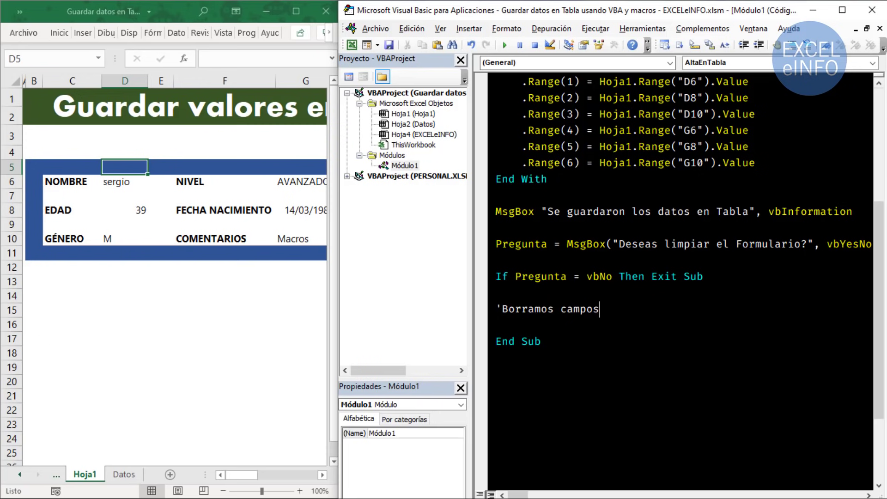
pyautogui.write('del Form')
pyautogui.write('ulario')
pyautogui.press('Return')
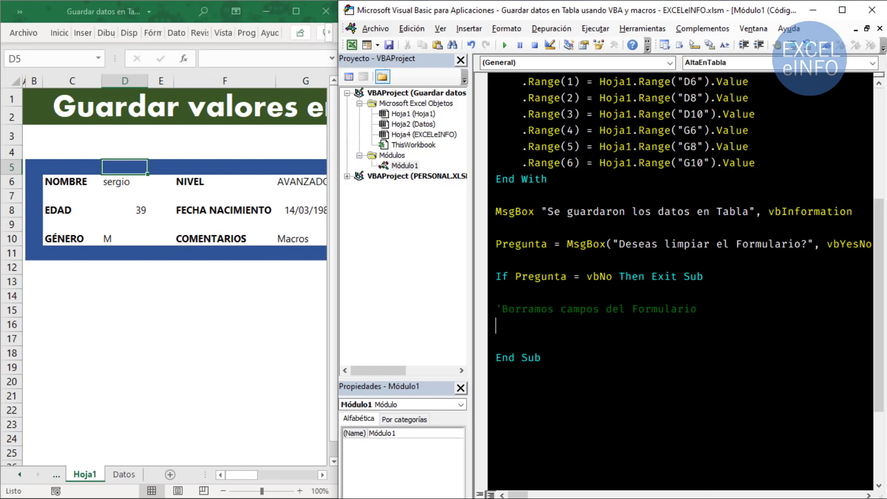
pyautogui.write('Hoja1.')
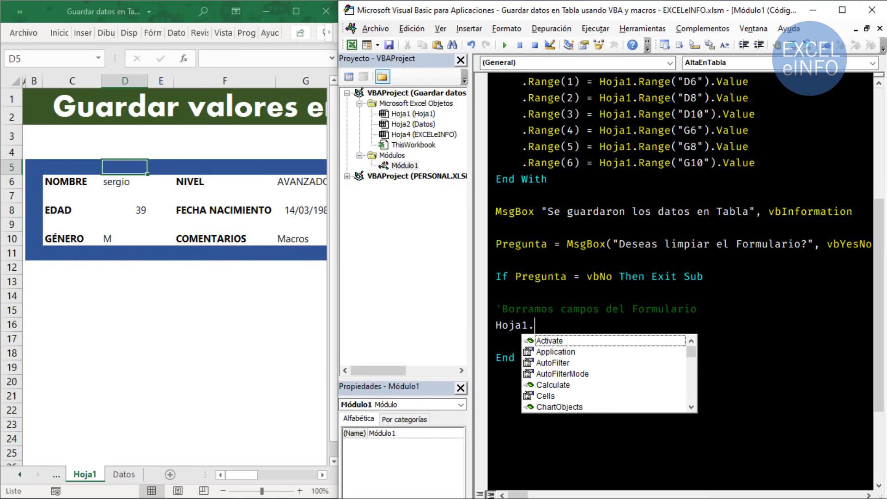
pyautogui.write('Range(')
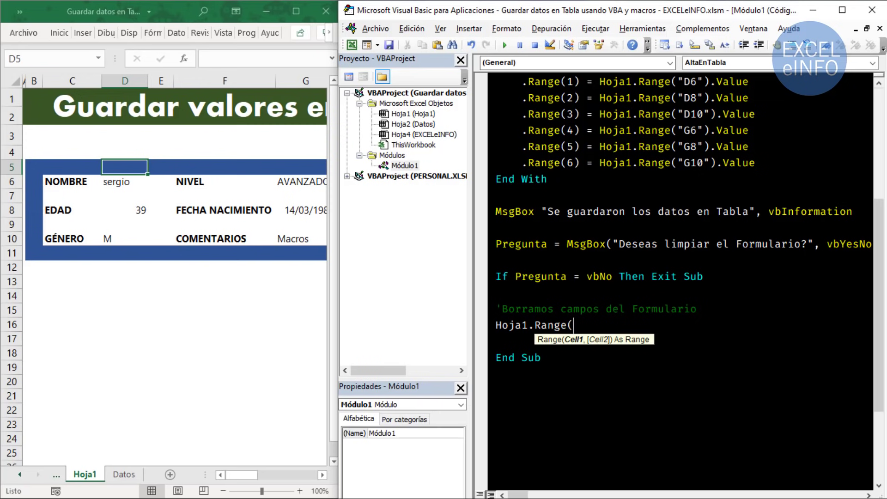
pyautogui.write('"')
pyautogui.write('D6")')
pyautogui.write('.CLE')
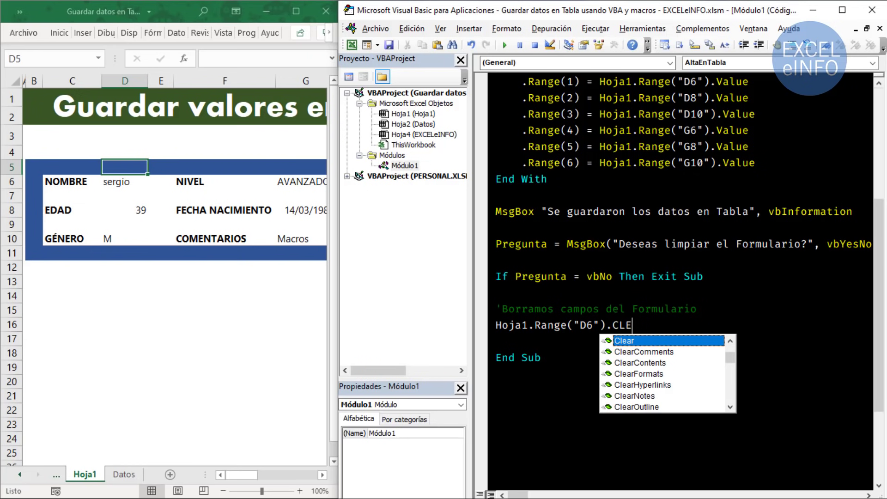
pyautogui.write('AR')
# Complete Hoja1.Range("D6").ClearContents and paste five copies of the line below it
pyautogui.press('Down')
pyautogui.press('Tab')
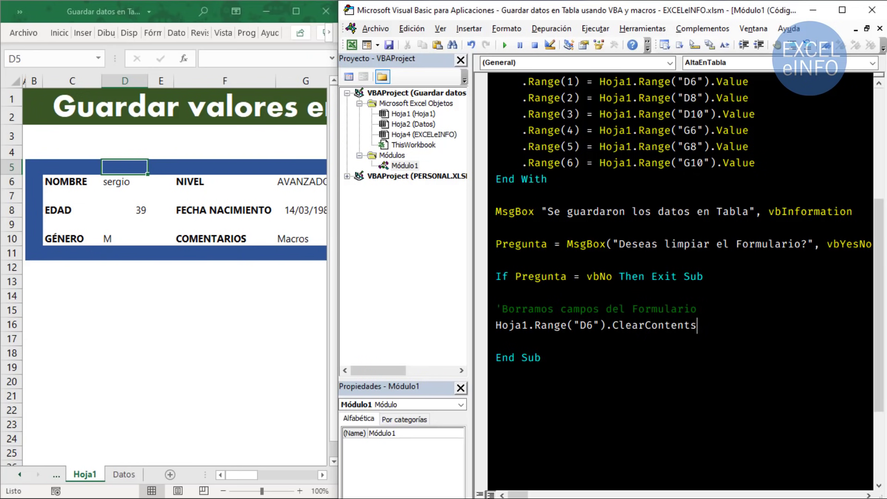
pyautogui.hotkey('shift', 'Home')
pyautogui.hotkey('ctrl', 'c')
pyautogui.press('End')
pyautogui.press('Return')
pyautogui.hotkey('ctrl', 'v')
pyautogui.press('Return')
pyautogui.hotkey('ctrl', 'v')
pyautogui.press('Return')
pyautogui.hotkey('ctrl', 'v')
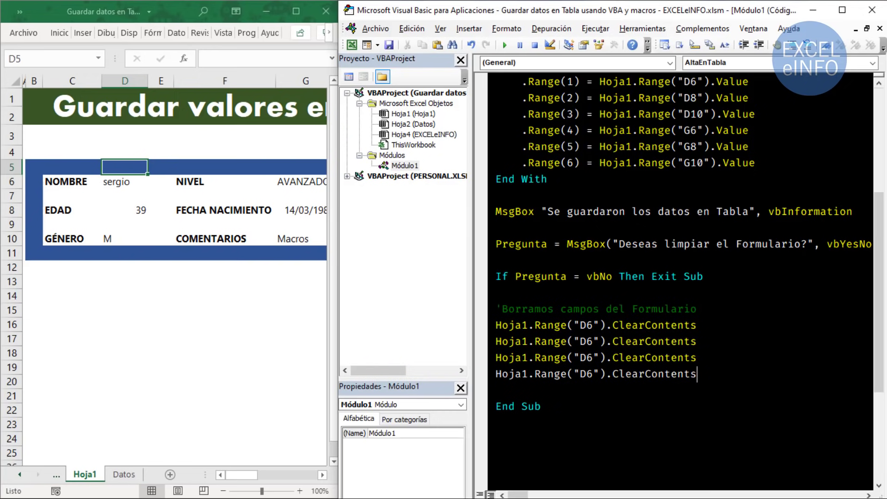
pyautogui.press('Return')
pyautogui.hotkey('ctrl', 'v')
pyautogui.press('Return')
pyautogui.hotkey('ctrl', 'v')
# Change the copied ClearContents references to D8, D10, G6, G8 and G10
pyautogui.press('Up')
pyautogui.press('Up')
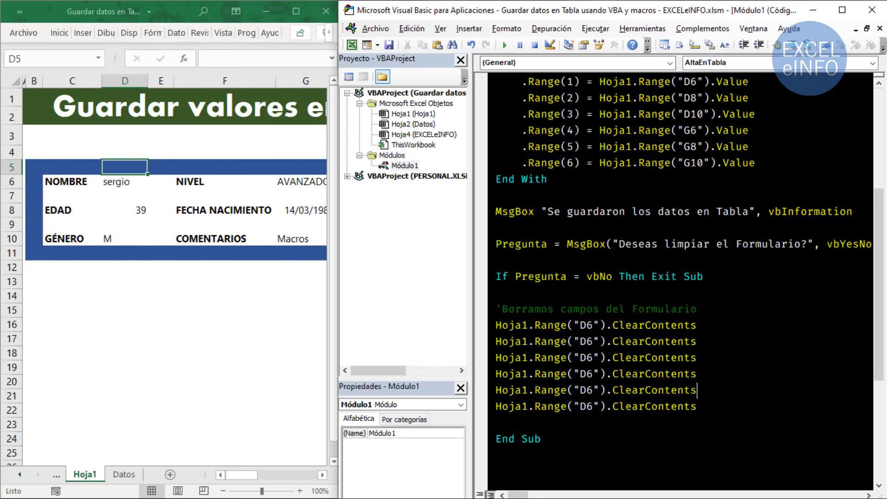
pyautogui.press('Up')
pyautogui.press('Up')
pyautogui.scroll(1, 683, 268)
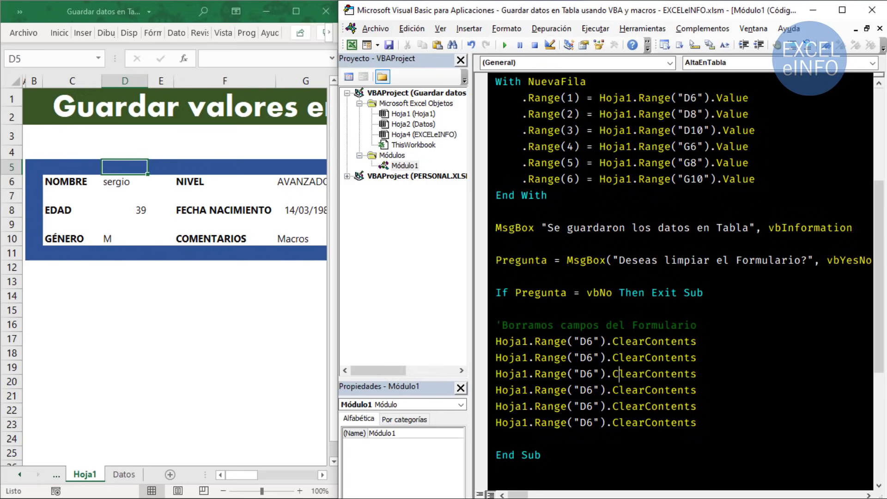
pyautogui.click(586, 358)
pyautogui.press('Right')
pyautogui.press('BackSpace')
pyautogui.write('8')
pyautogui.press('Down')
pyautogui.press('BackSpace')
pyautogui.write('10')
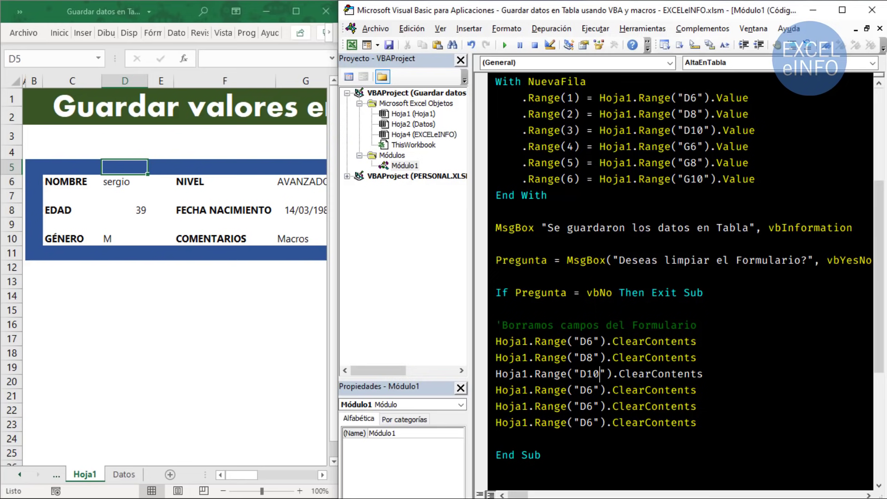
pyautogui.press('Down')
pyautogui.press('BackSpace')
pyautogui.press('BackSpace')
pyautogui.write('G6')
pyautogui.press('Down')
pyautogui.press('BackSpace')
pyautogui.press('BackSpace')
pyautogui.write('G8')
pyautogui.press('Down')
pyautogui.press('BackSpace')
pyautogui.press('BackSpace')
pyautogui.write('G10')
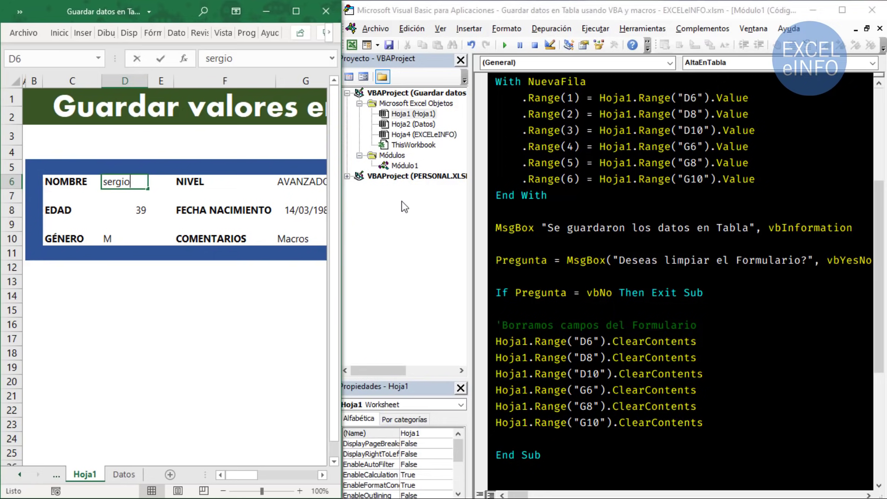
pyautogui.write('alejandro')
# Save the name in D6 with Guardar valores en Tabla and agree to clear the form
pyautogui.press('Return')
pyautogui.press('Down')
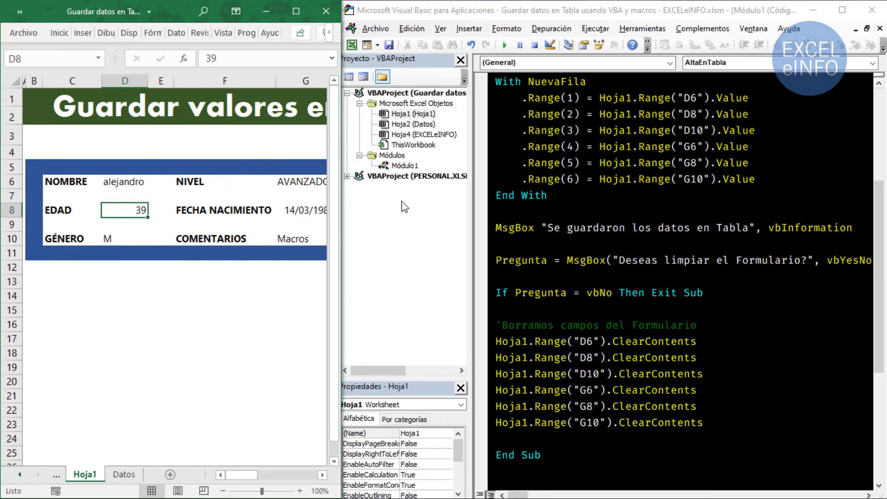
pyautogui.press('Up')
pyautogui.press('Right')
pyautogui.press('Right')
pyautogui.press('Right')
pyautogui.press('Up')
pyautogui.press('Left')
pyautogui.press('Left')
pyautogui.press('Right')
pyautogui.press('Right')
pyautogui.press('Right')
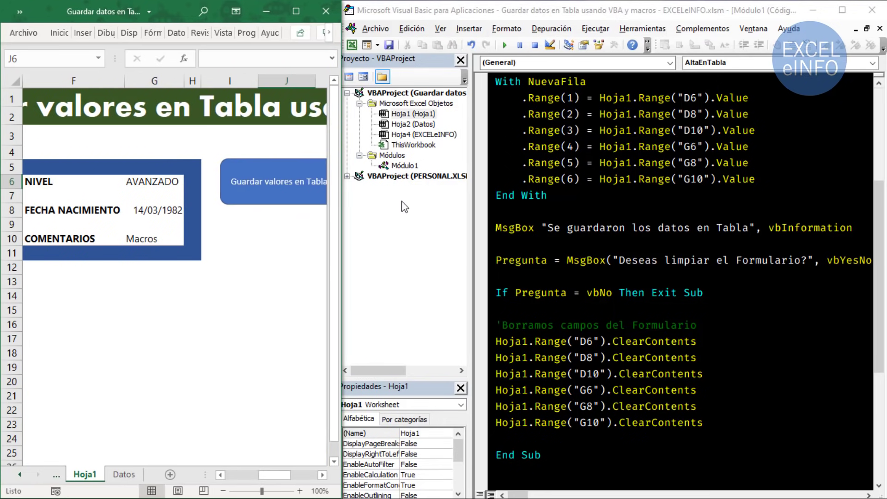
pyautogui.click(245, 172)
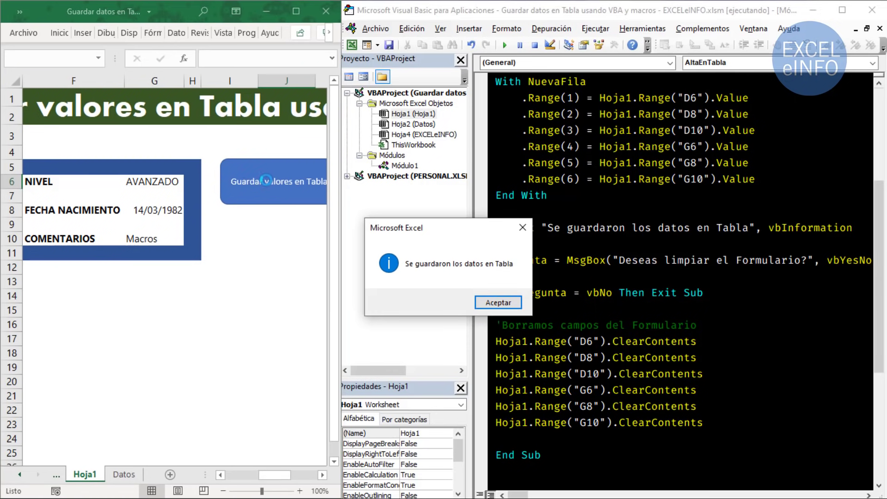
pyautogui.press('Return')
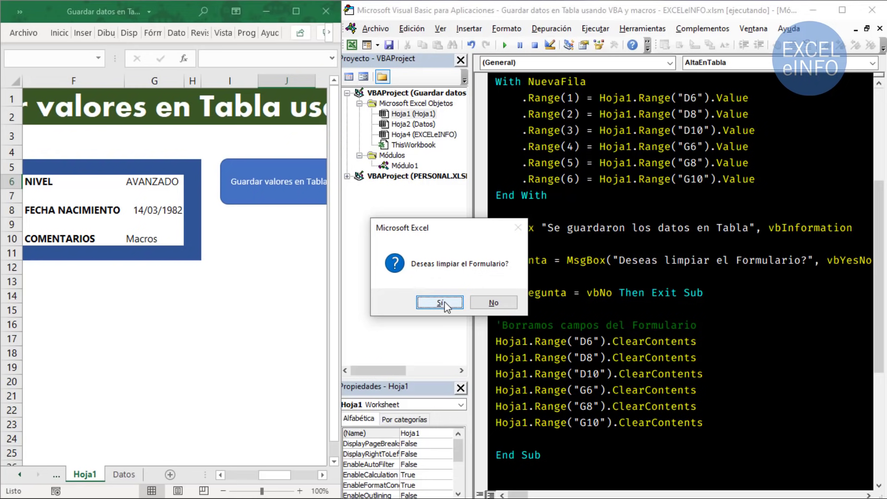
pyautogui.click(444, 302)
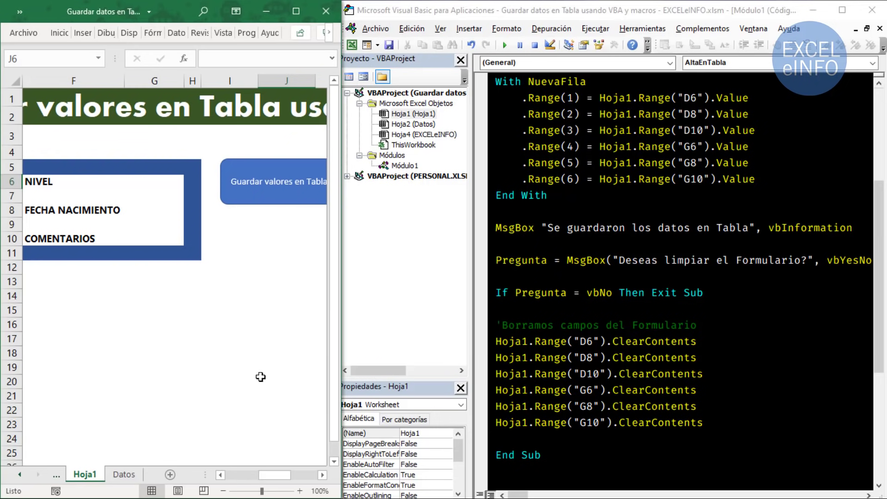
# Enter a second name alone in D6 and save it to the table
pyautogui.moveTo(283, 476); pyautogui.dragTo(242, 475)
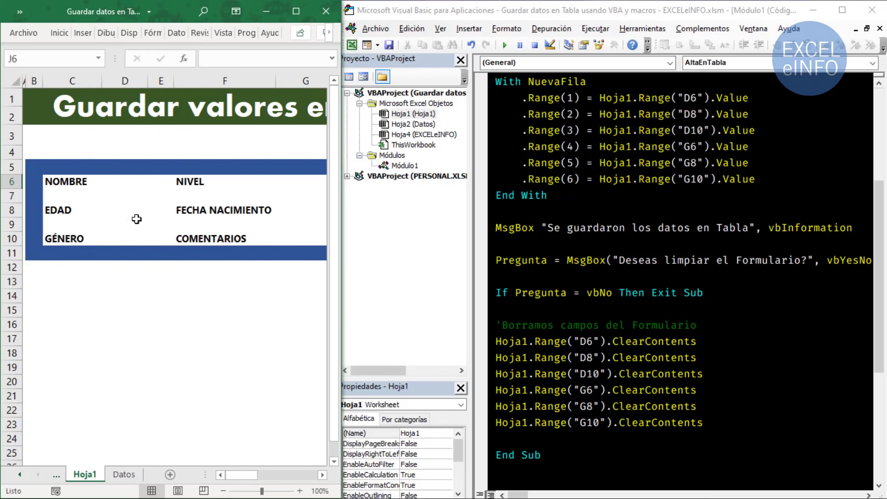
pyautogui.click(131, 196)
pyautogui.press('Up')
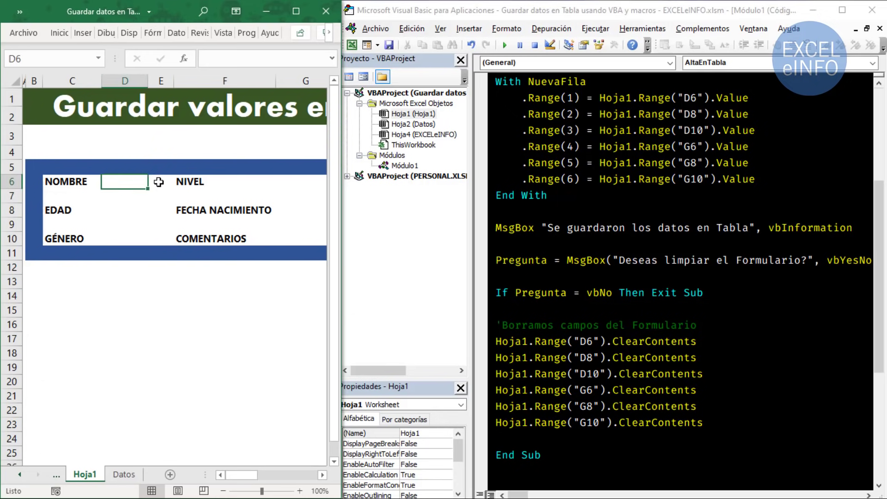
pyautogui.write('alex')
pyautogui.press('Return')
pyautogui.press('Right')
pyautogui.press('Right')
pyautogui.press('Right')
pyautogui.click(159, 181)
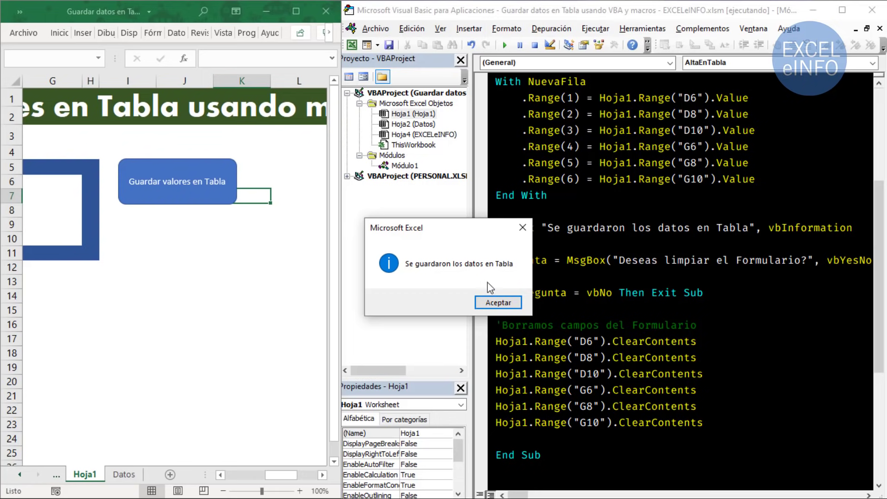
# Dismiss the confirmation and answer No so the form keeps its name
pyautogui.click(498, 303)
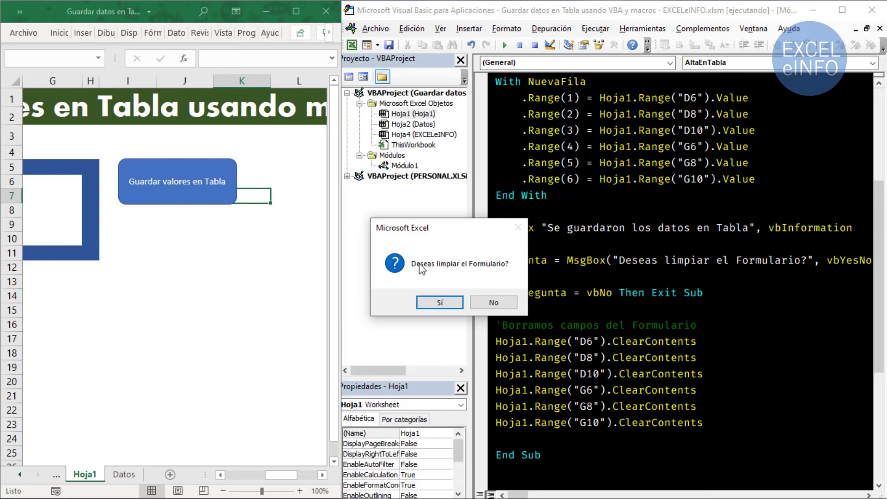
pyautogui.click(503, 302)
pyautogui.click(132, 182)
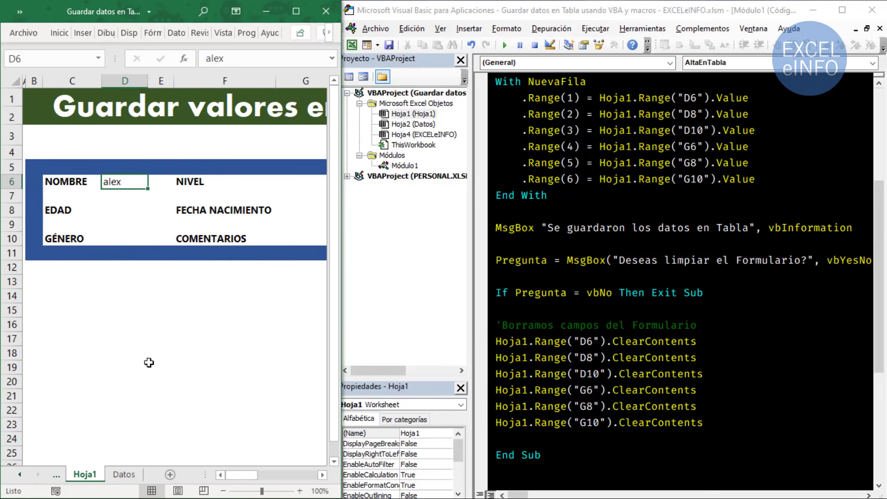
# Move the Datos table so it starts at cell A1, then return to Hoja1
pyautogui.click(124, 473)
pyautogui.hotkey('shift', 'Right')
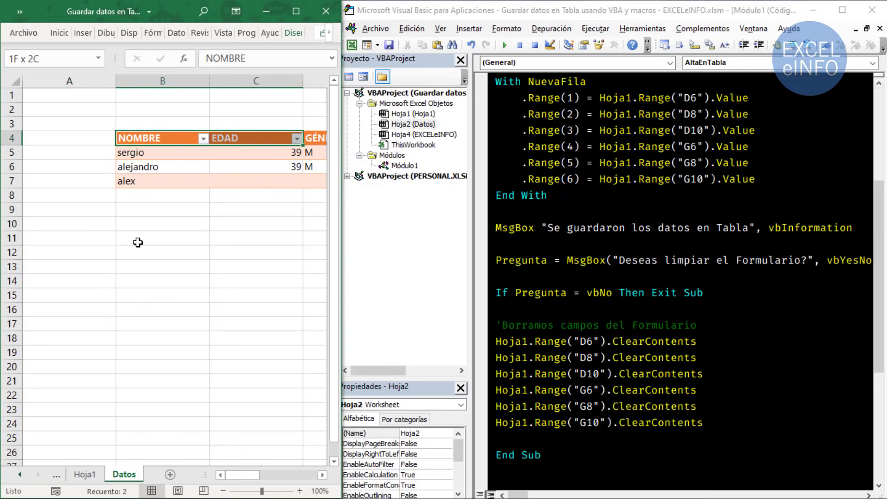
pyautogui.hotkey('shift', 'Right')
pyautogui.hotkey('shift', 'Right')
pyautogui.hotkey('shift', 'Right')
pyautogui.hotkey('shift', 'Right')
pyautogui.hotkey('shift', 'Down')
pyautogui.hotkey('shift', 'Down')
pyautogui.hotkey('shift', 'Down')
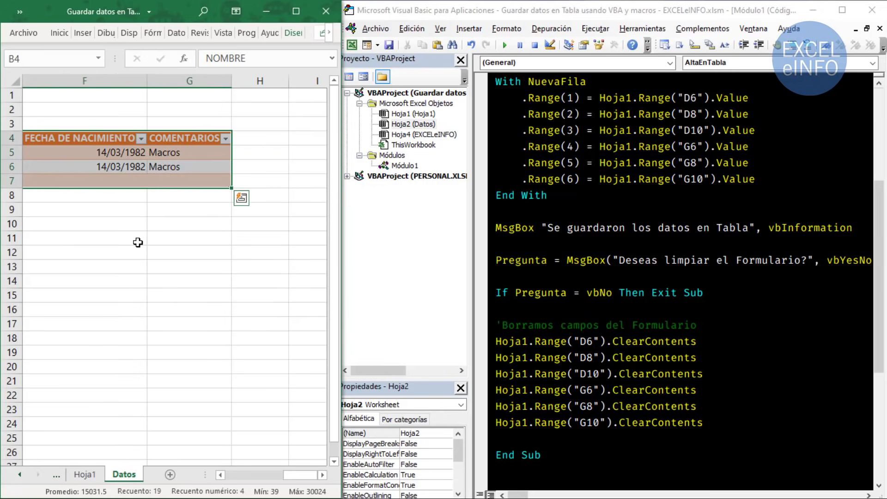
pyautogui.hotkey('ctrl', 'c')
pyautogui.press('Left')
pyautogui.press('Up')
pyautogui.press('Up')
pyautogui.press('Up')
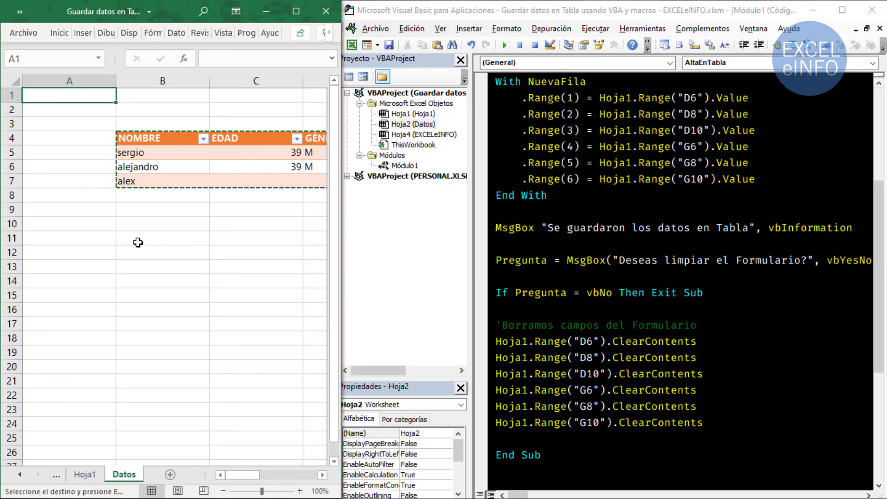
pyautogui.hotkey('ctrl', 'v')
pyautogui.hotkey('ctrl', 'Home')
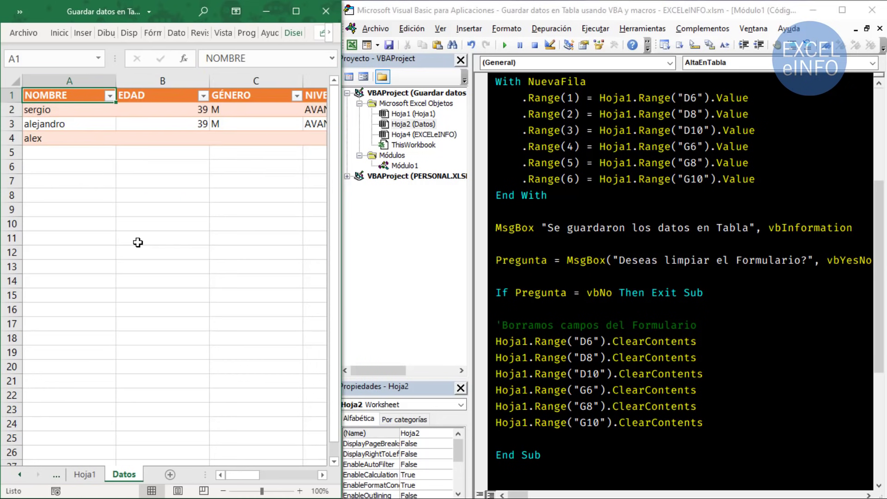
pyautogui.hotkey('ctrl', 'pageup')
pyautogui.press('Down')
pyautogui.press('Down')
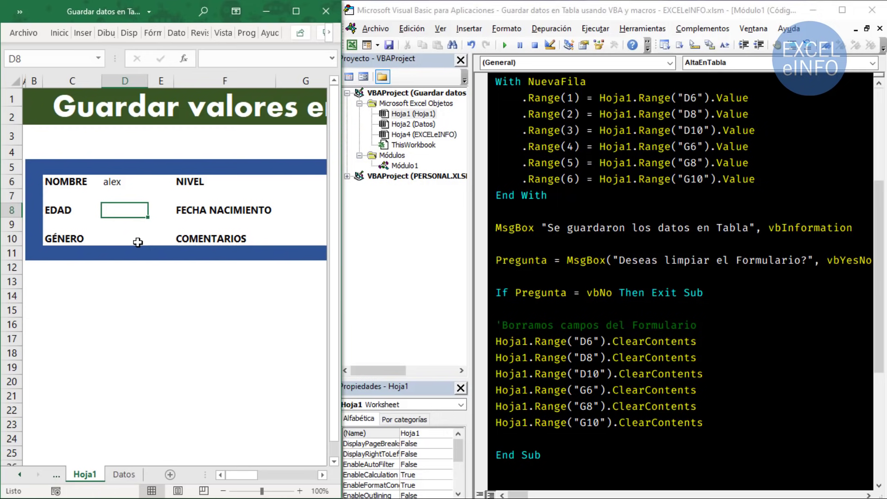
# Fill the form with D8=18, D10=M, G6=INTERMEDIO, G8=1 and G10=Prueba
pyautogui.write('18')
pyautogui.press('Return')
pyautogui.press('Return')
pyautogui.hotkey('alt', 'Down')
pyautogui.press('Return')
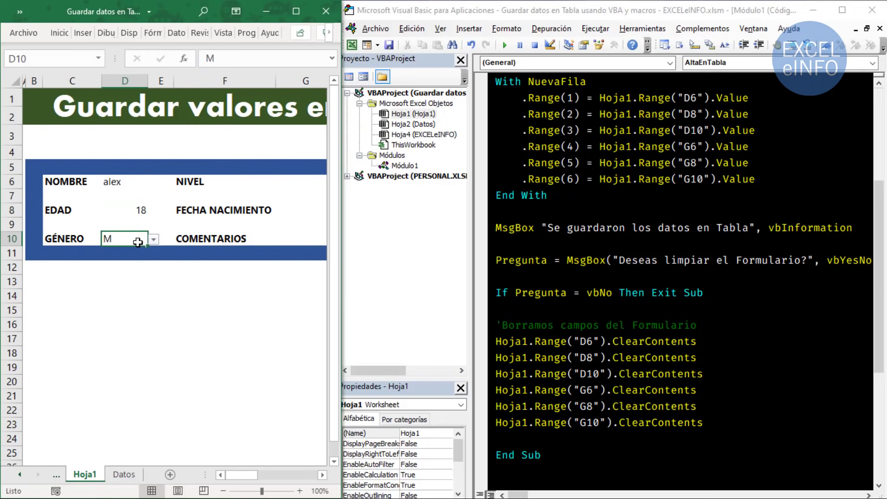
pyautogui.press('Right')
pyautogui.press('Right')
pyautogui.press('Right')
pyautogui.press('Up')
pyautogui.press('Up')
pyautogui.press('Up')
pyautogui.press('Up')
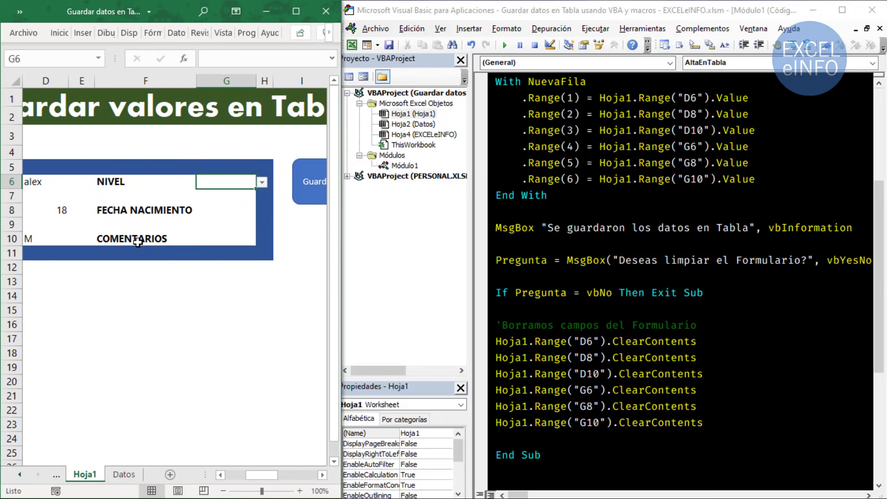
pyautogui.hotkey('alt', 'Down')
pyautogui.press('Down')
pyautogui.press('Return')
pyautogui.press('Down')
pyautogui.press('Down')
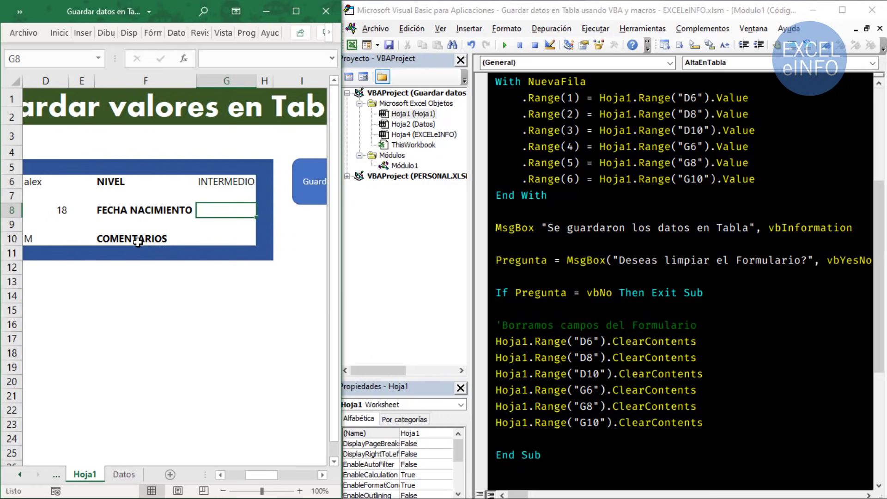
pyautogui.write('1')
pyautogui.press('Return')
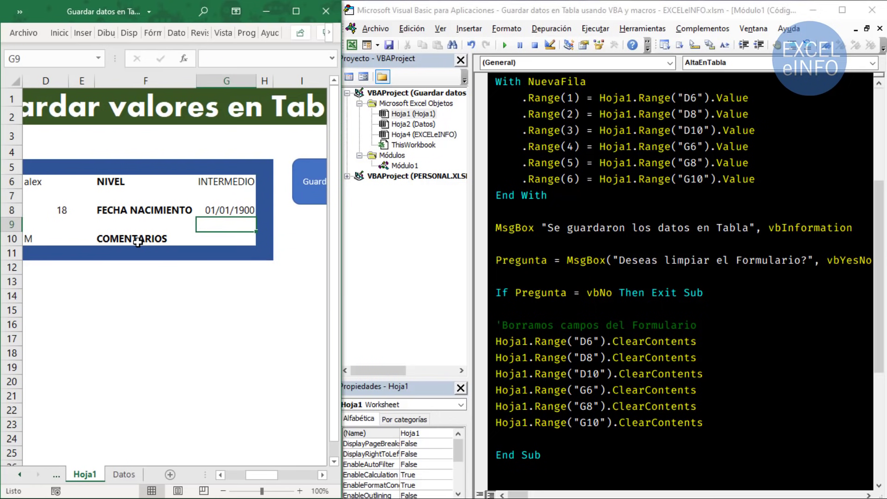
pyautogui.press('Return')
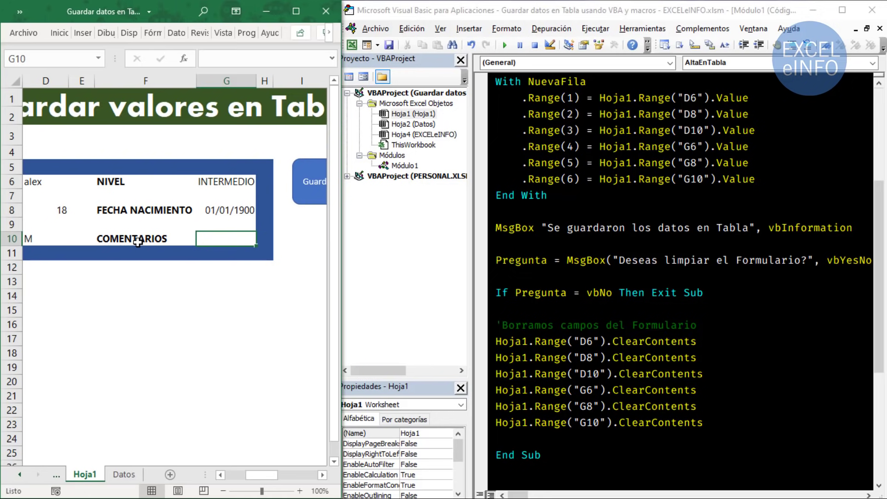
pyautogui.write('Prueba')
pyautogui.press('Return')
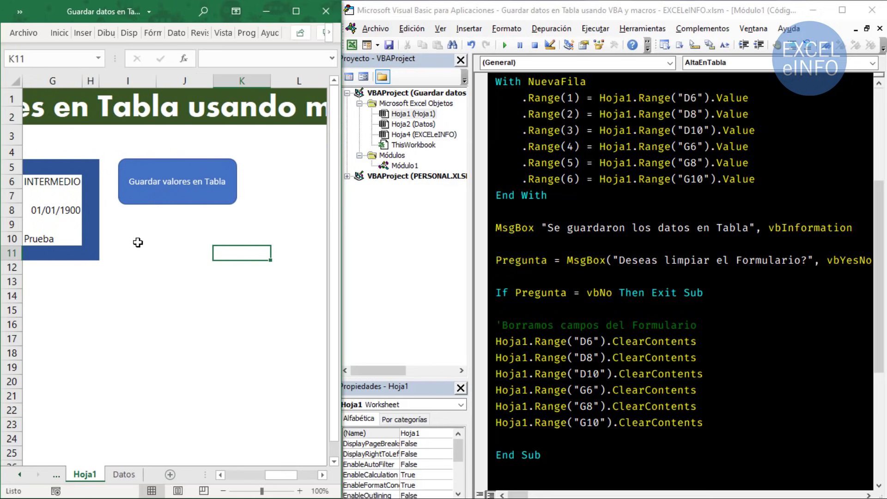
# Save the record to the table and agree to clear the form
pyautogui.click(181, 180)
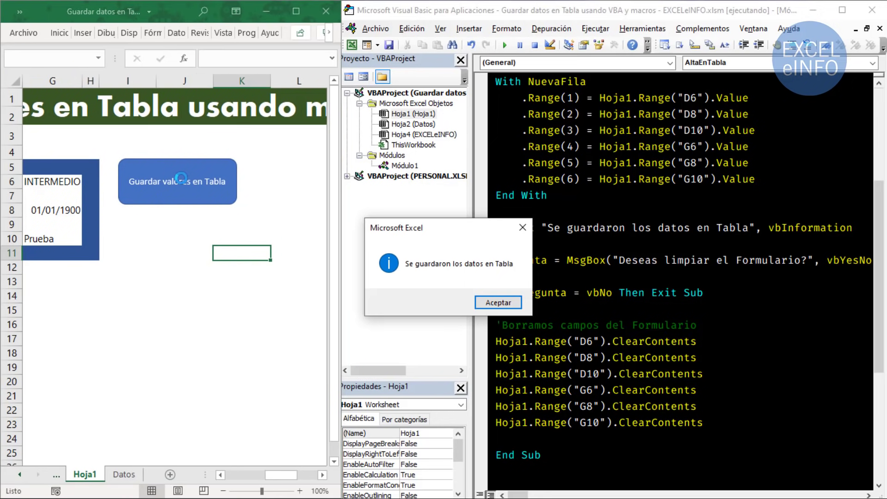
pyautogui.press('Return')
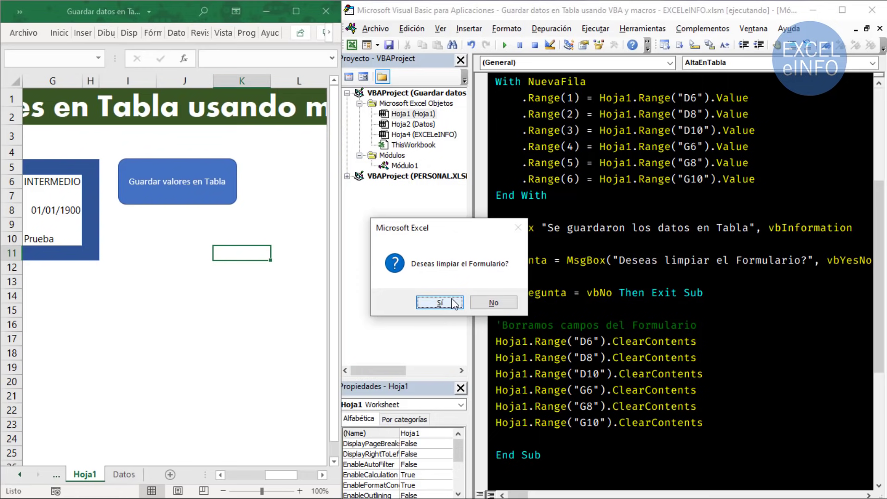
pyautogui.click(454, 304)
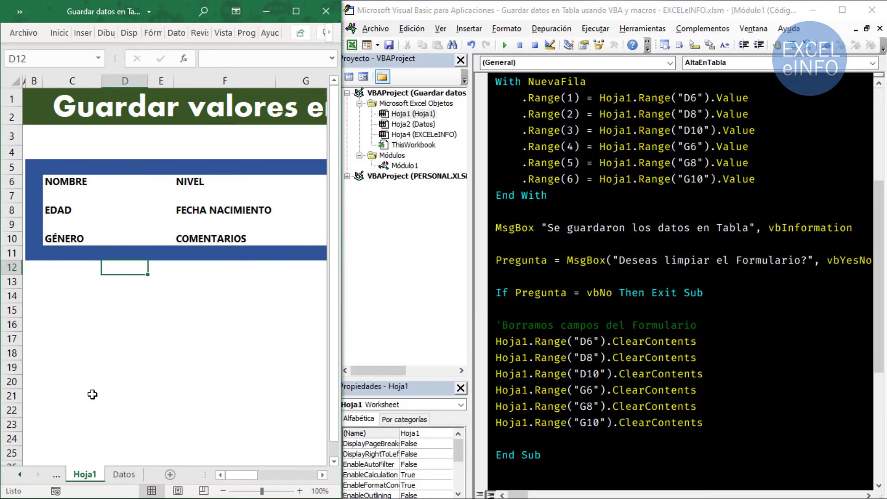
# Check the Datos sheet's new row: 18, M, INTERMEDIO, 01/01/1900, Prueba
pyautogui.click(123, 474)
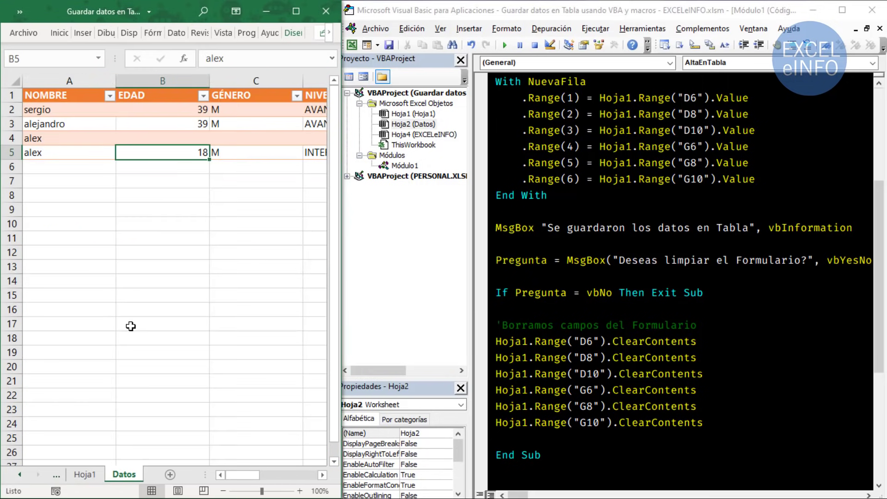
pyautogui.press('Right')
pyautogui.press('Right')
pyautogui.press('Right')
pyautogui.press('Right')
pyautogui.press('Left')
pyautogui.press('Left')
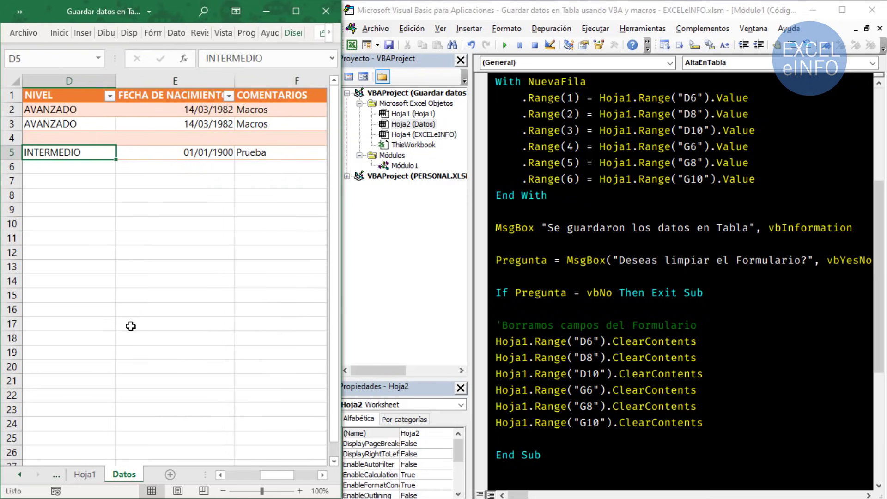
pyautogui.press('Left')
pyautogui.press('Left')
pyautogui.press('Left')
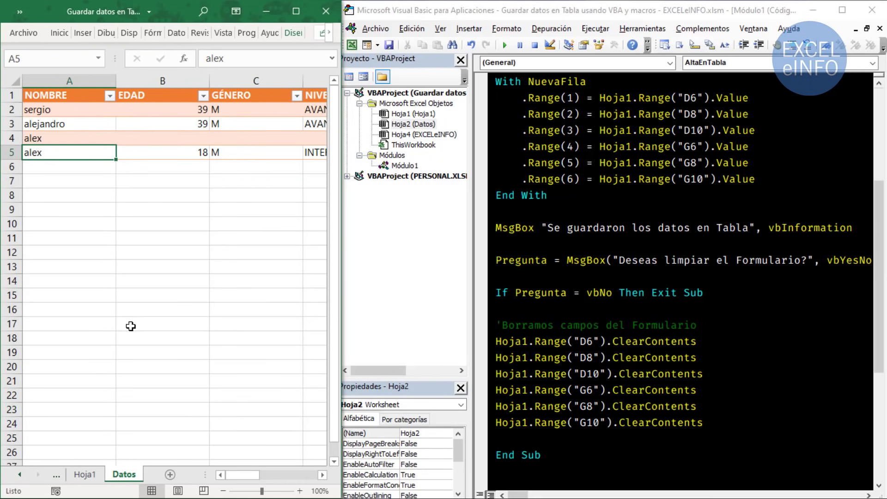